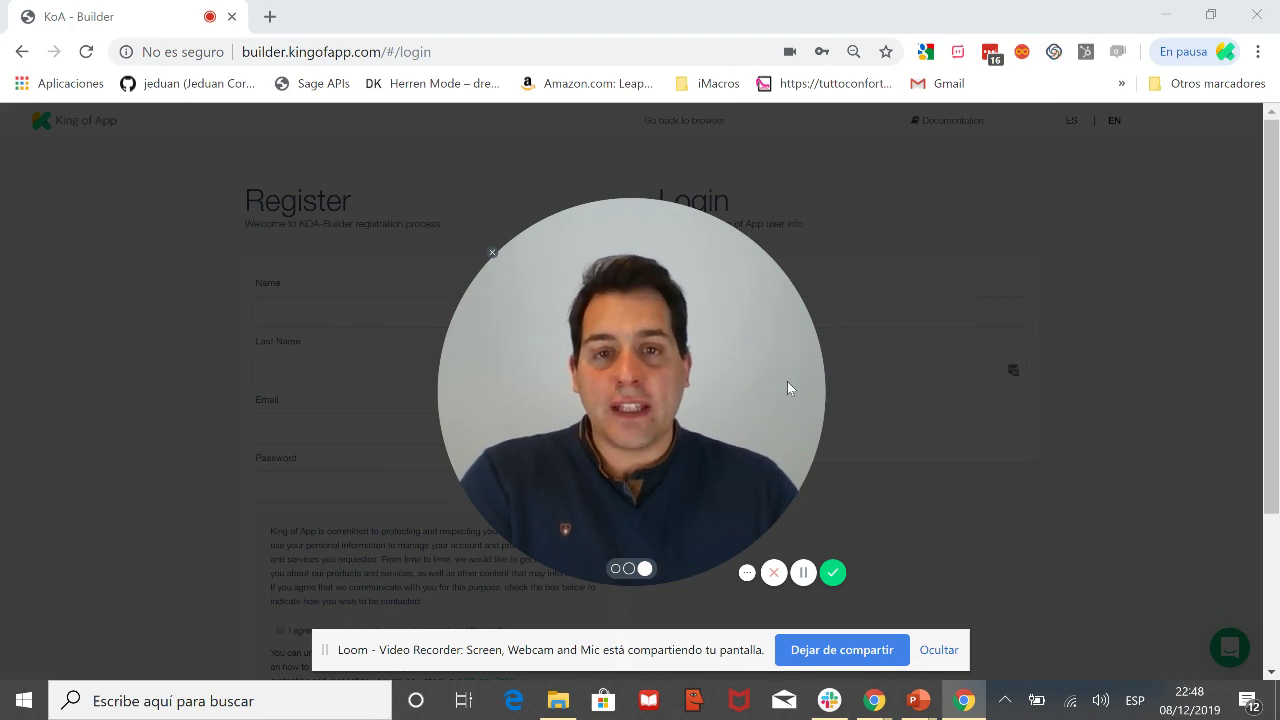
- Log in to the builder with the saved account, filling in its e-mail and password
click(615, 568)
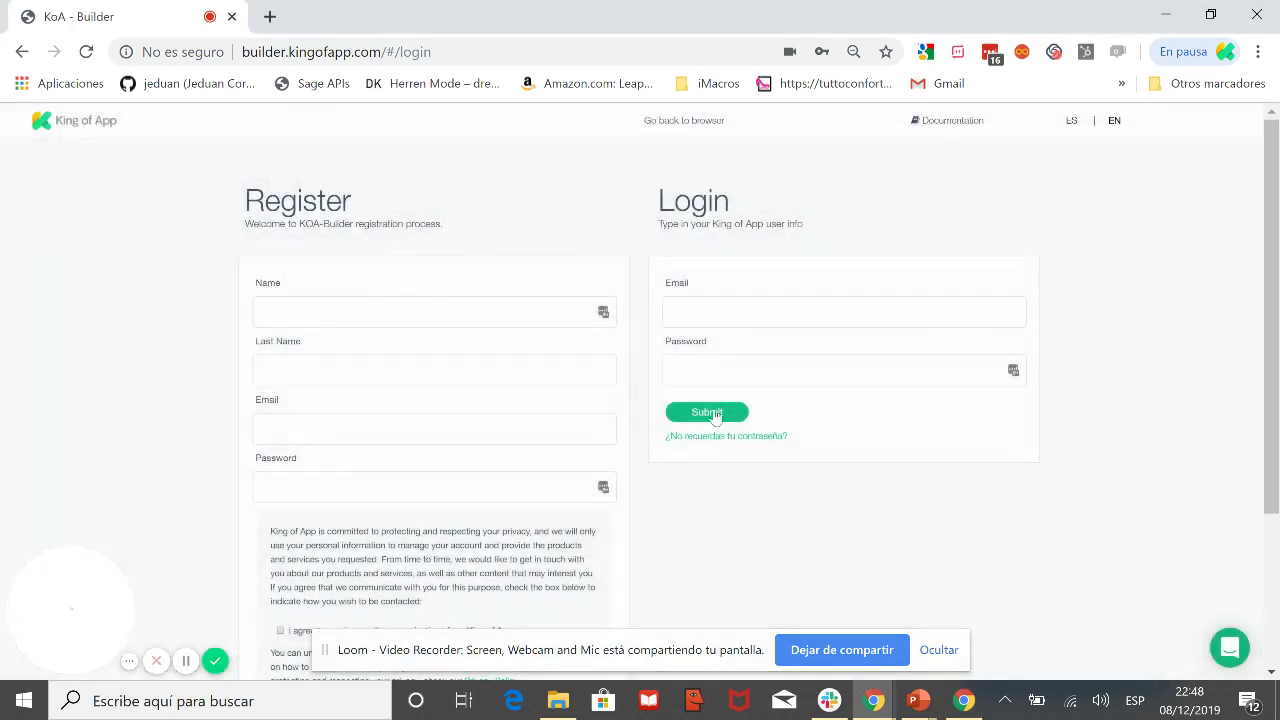
click(829, 317)
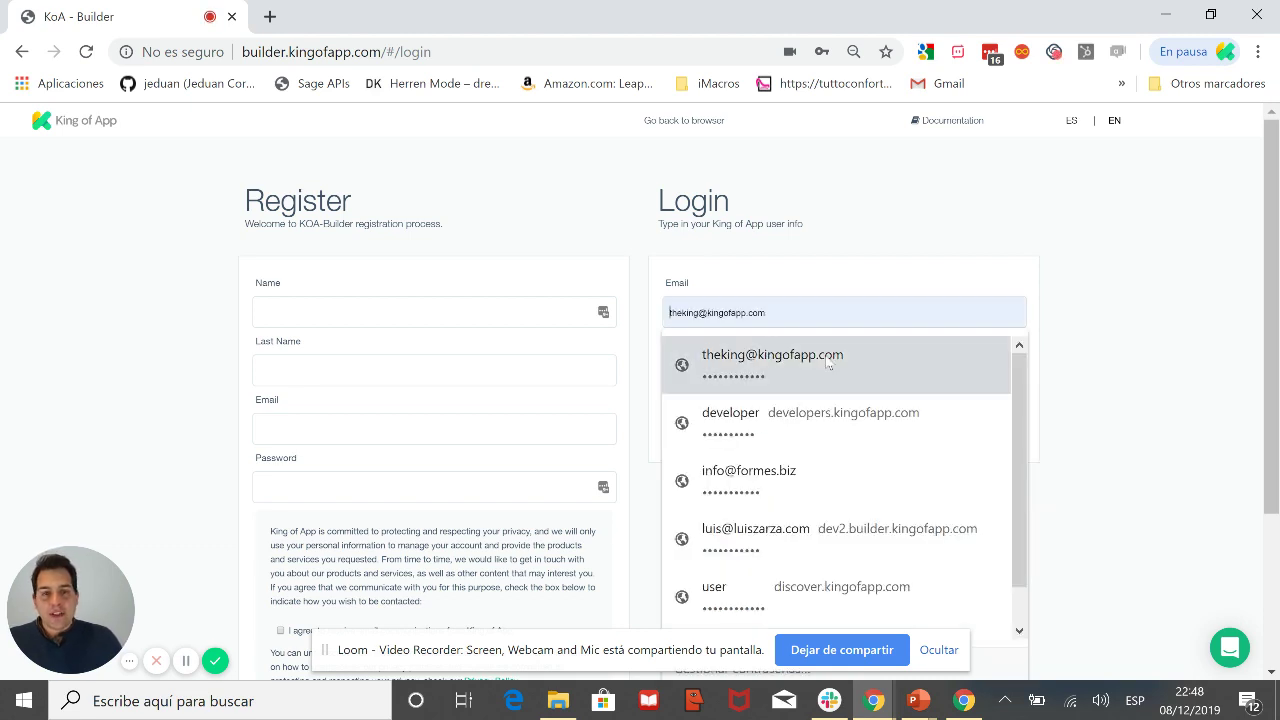
click(830, 363)
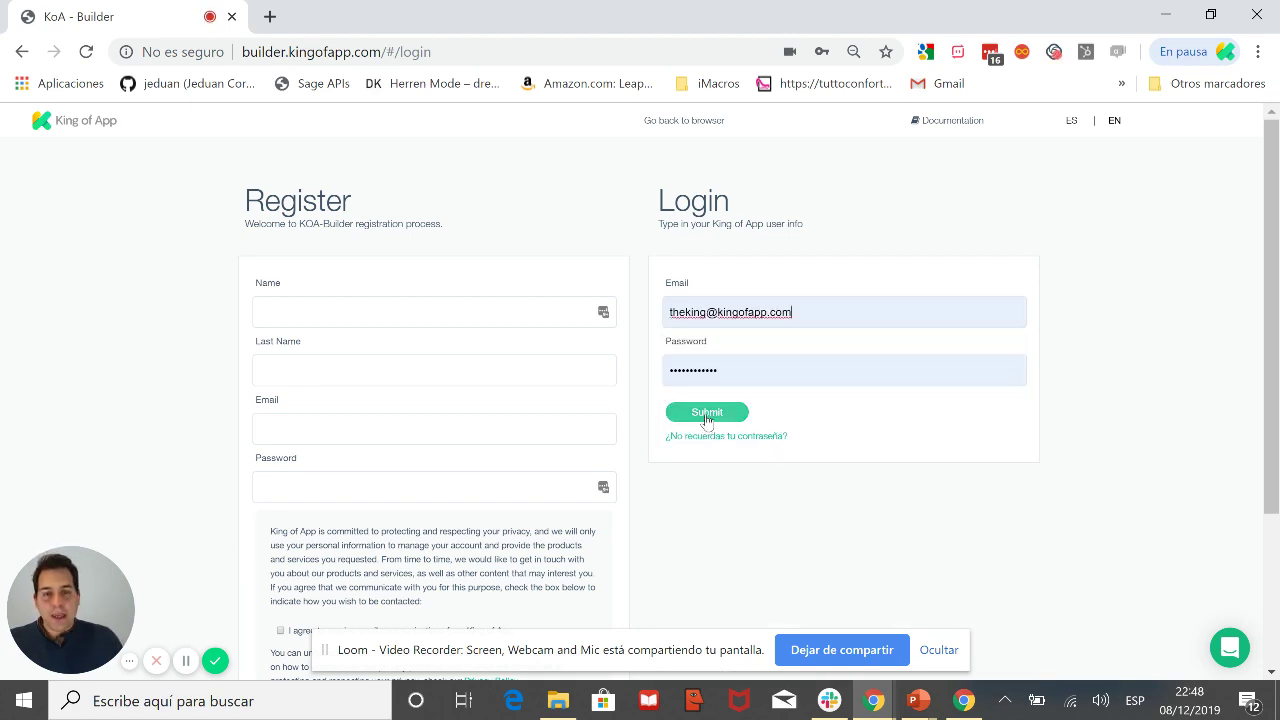
click(707, 413)
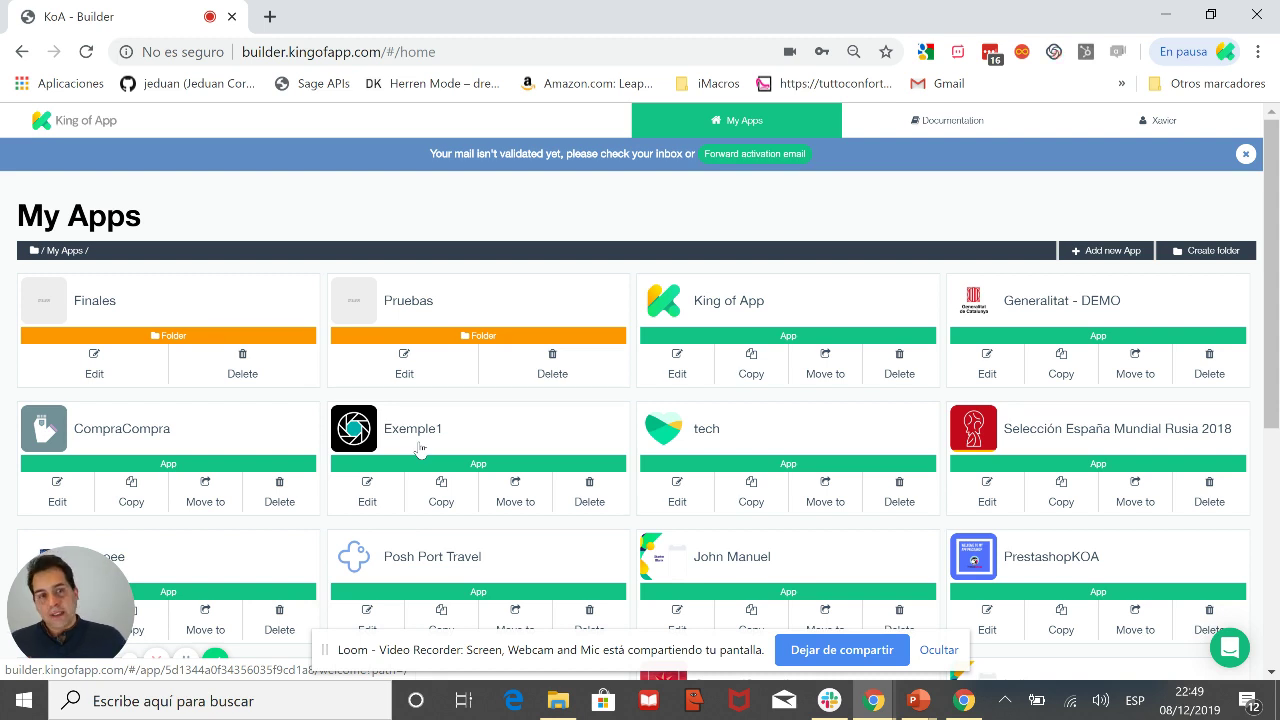
- Start adding a new app and look over the available templates, including Starter Blank and Starter Tabs
click(1141, 256)
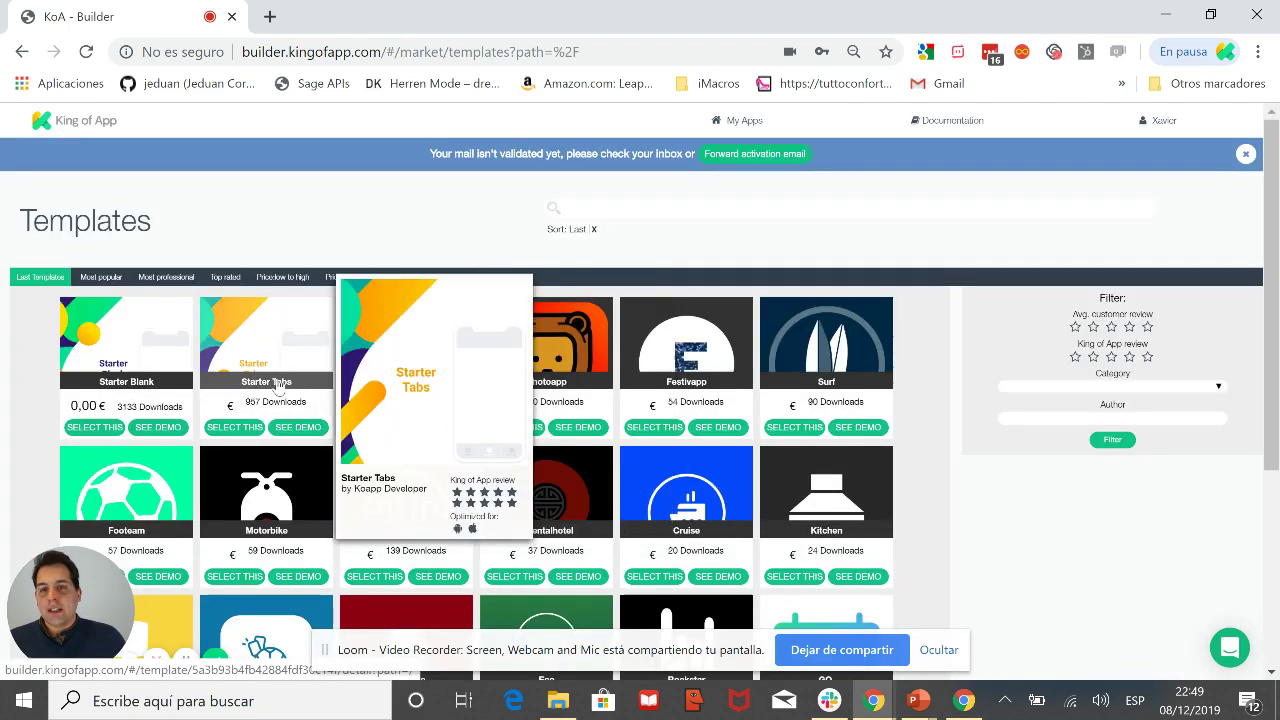
scroll(447, 371, down, 4)
scroll(330, 420, up, 4)
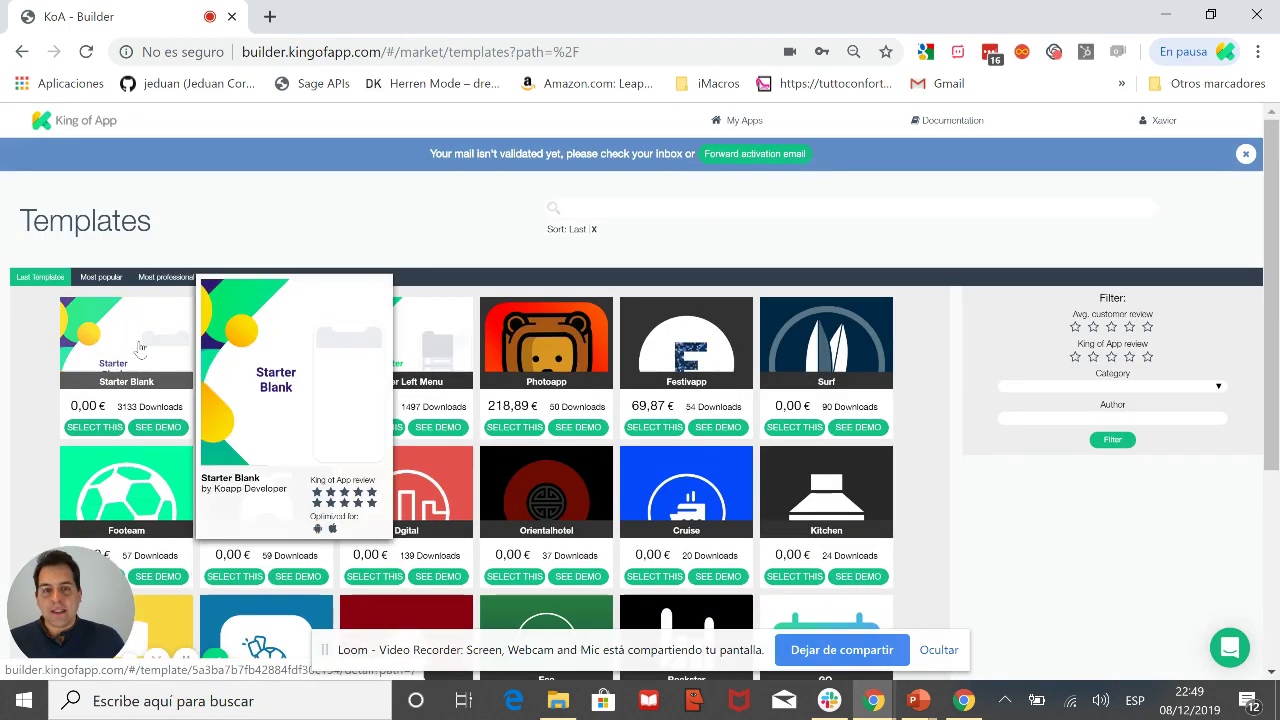
mouse_move(414, 314)
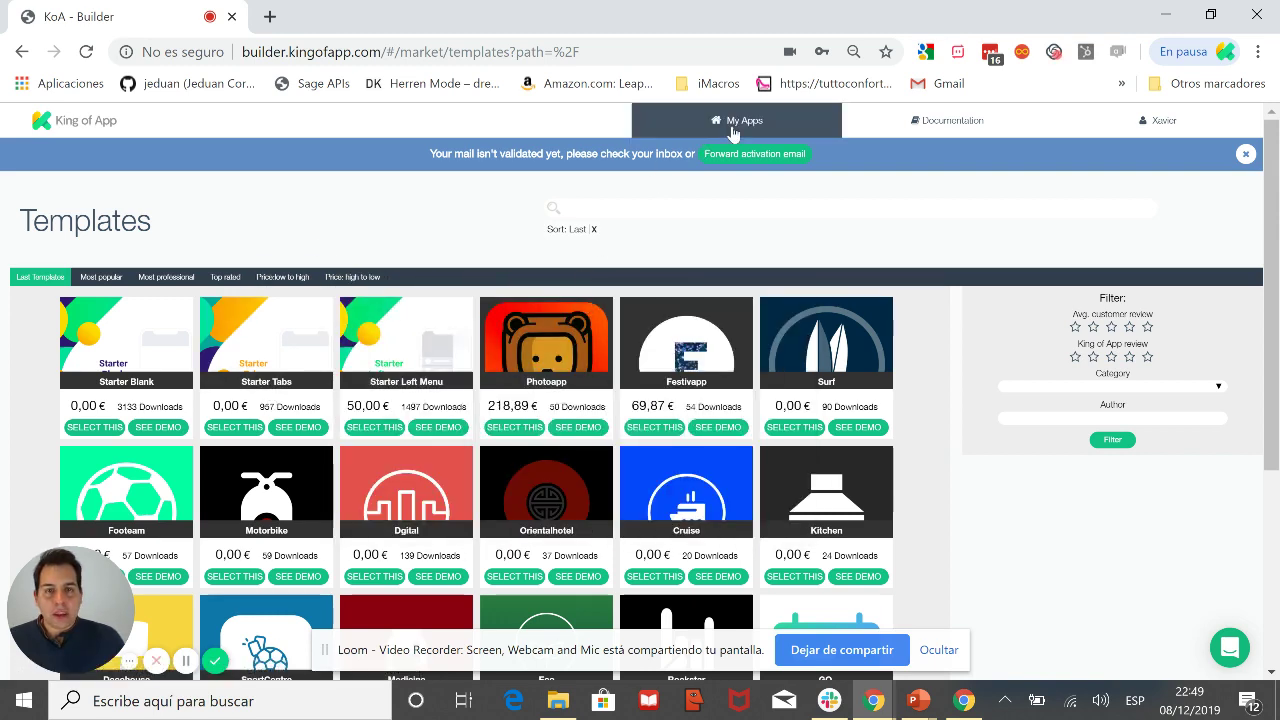
- Return to My Apps, open the King of App app for editing and go to its Welcome page
click(733, 124)
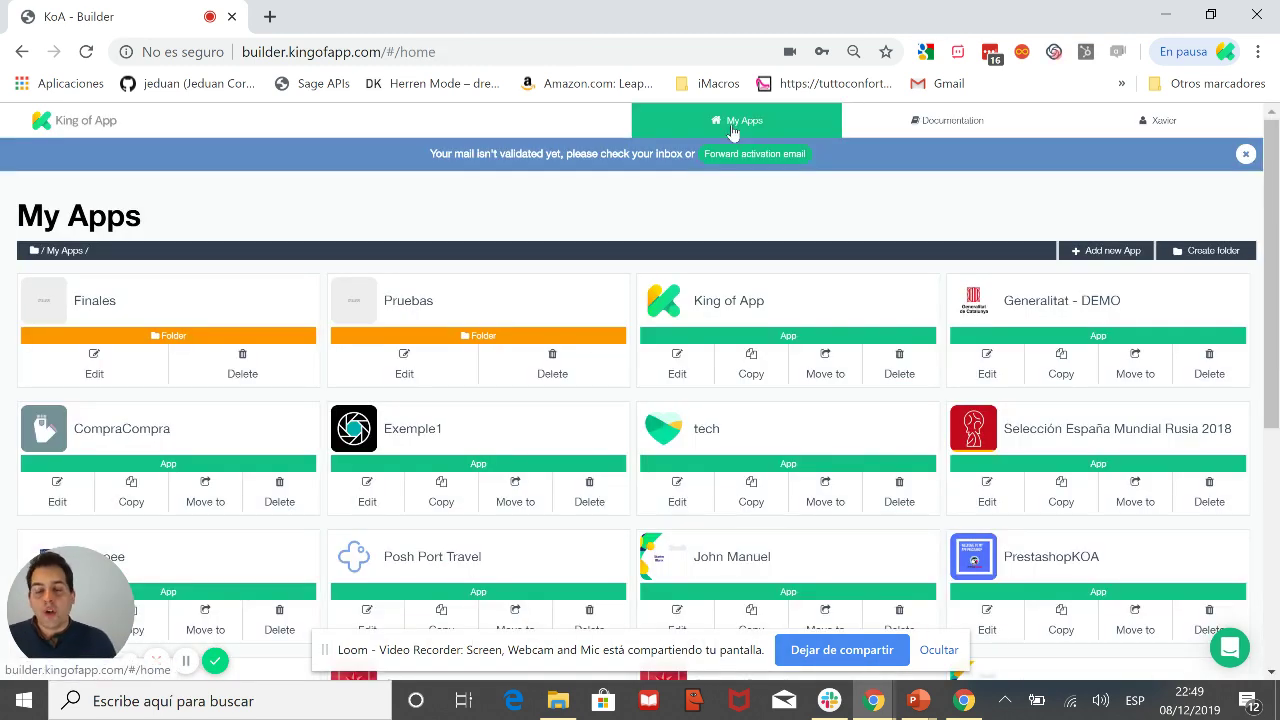
click(682, 356)
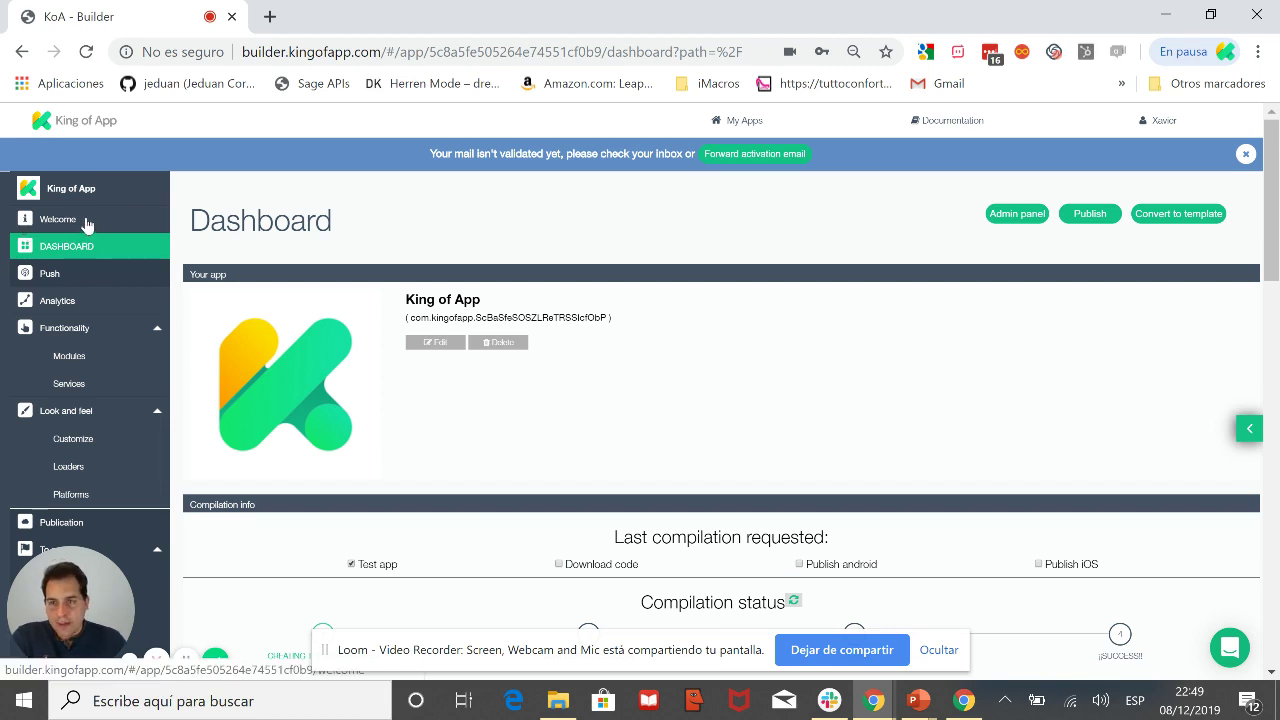
click(87, 223)
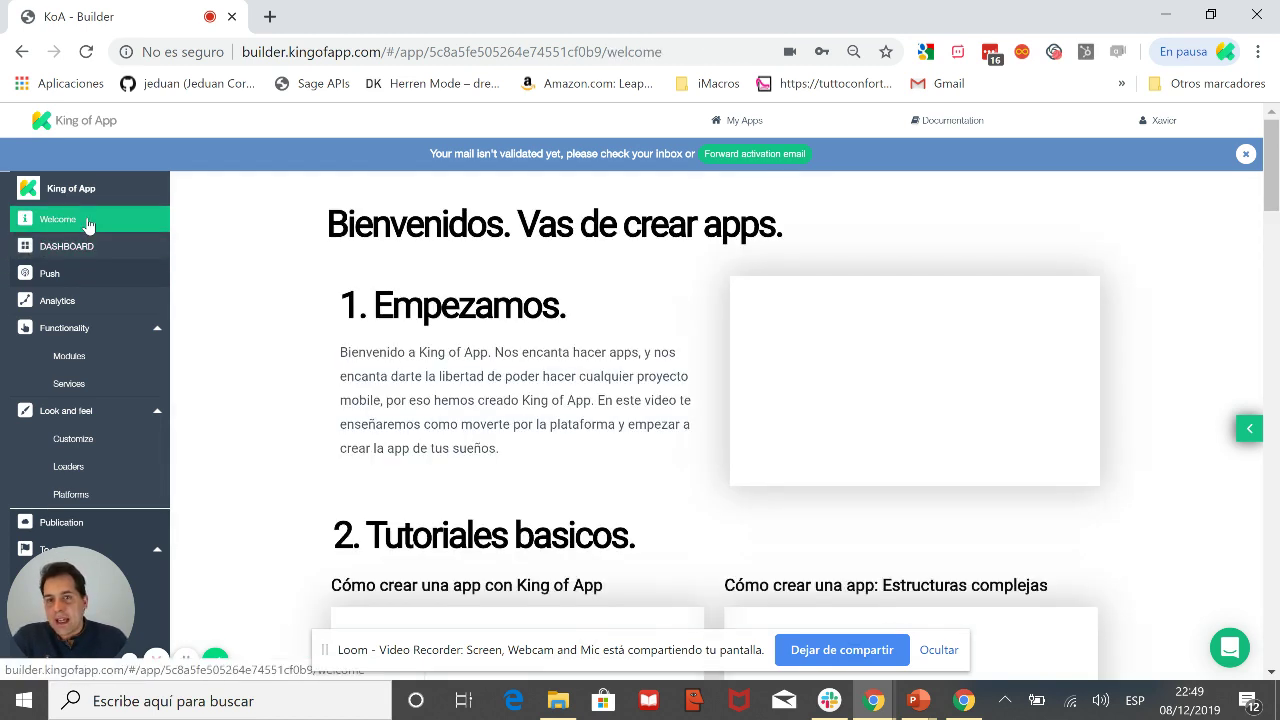
- Read through the Welcome page's getting started, basic tutorials, publication, resources, academy and plugins sections
scroll(707, 311, down, 2)
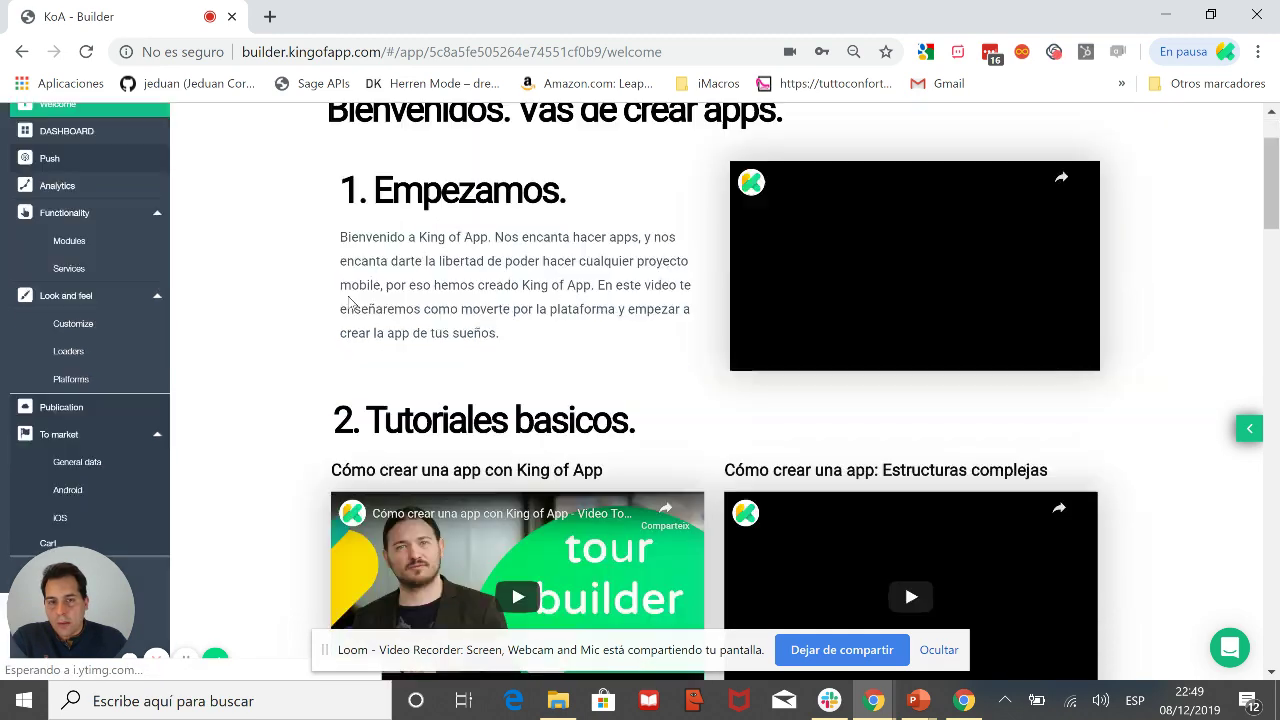
scroll(707, 311, down, 5)
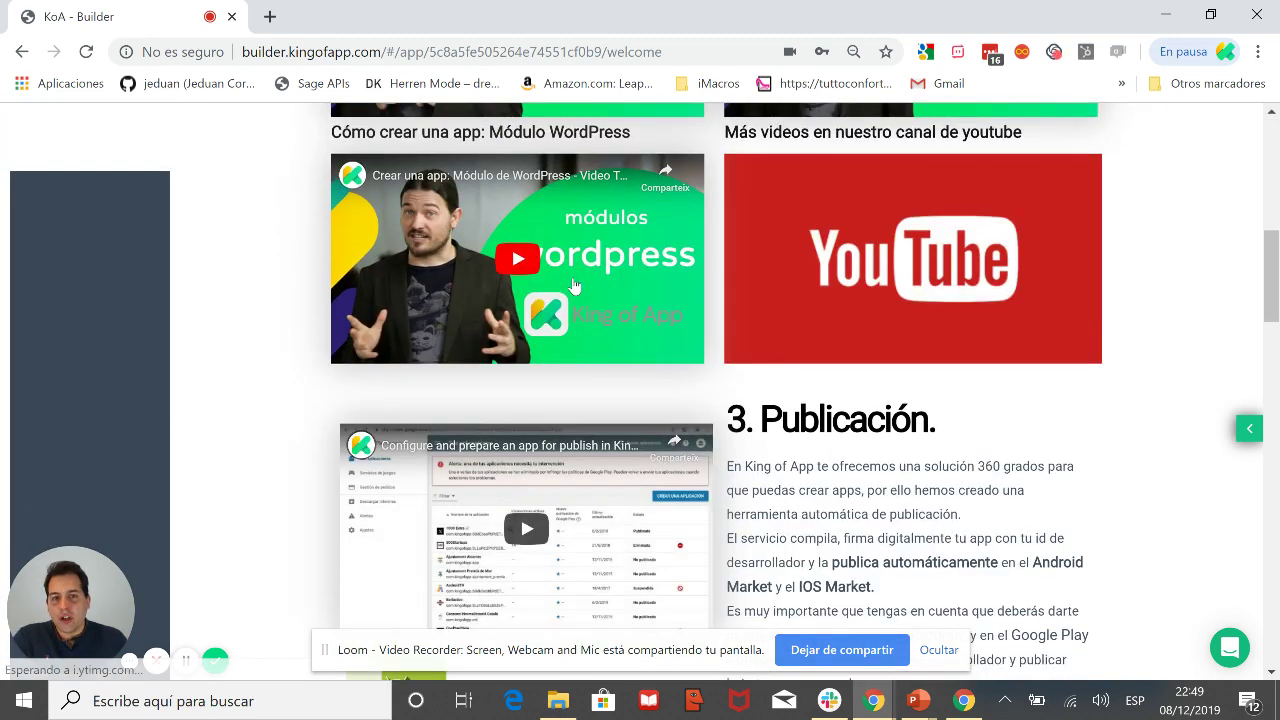
scroll(575, 287, down, 2)
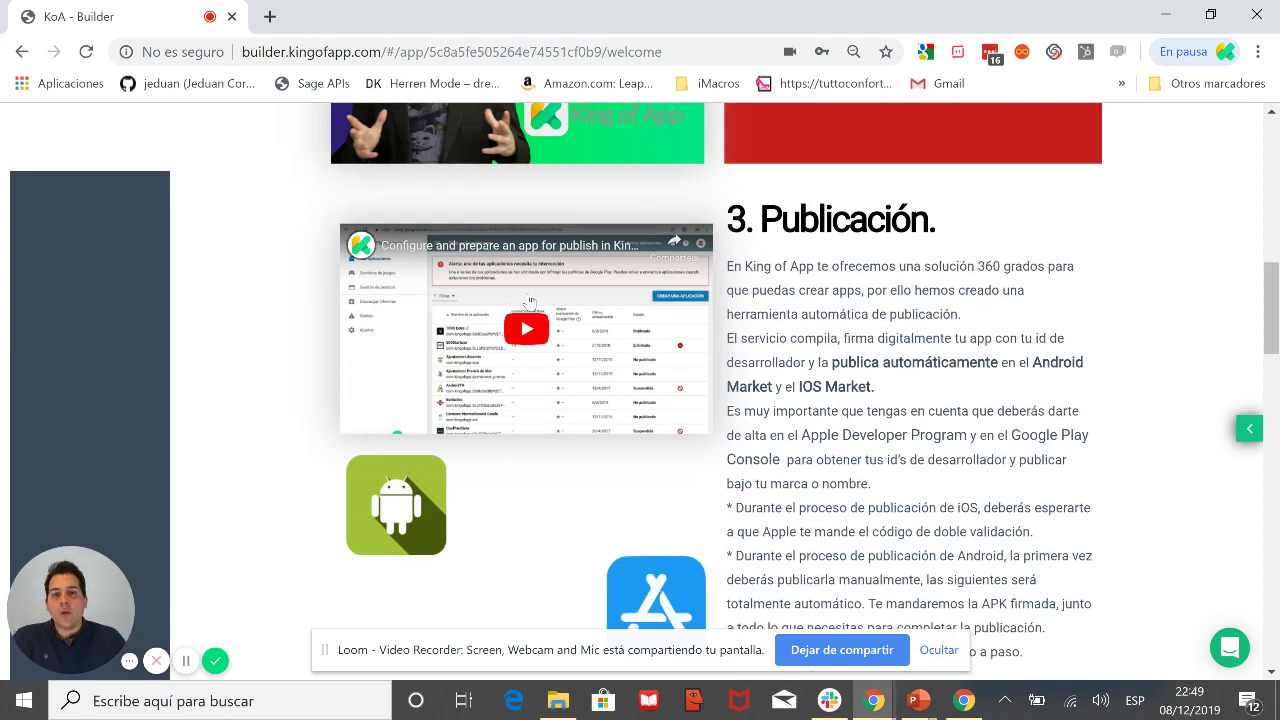
scroll(520, 296, down, 1)
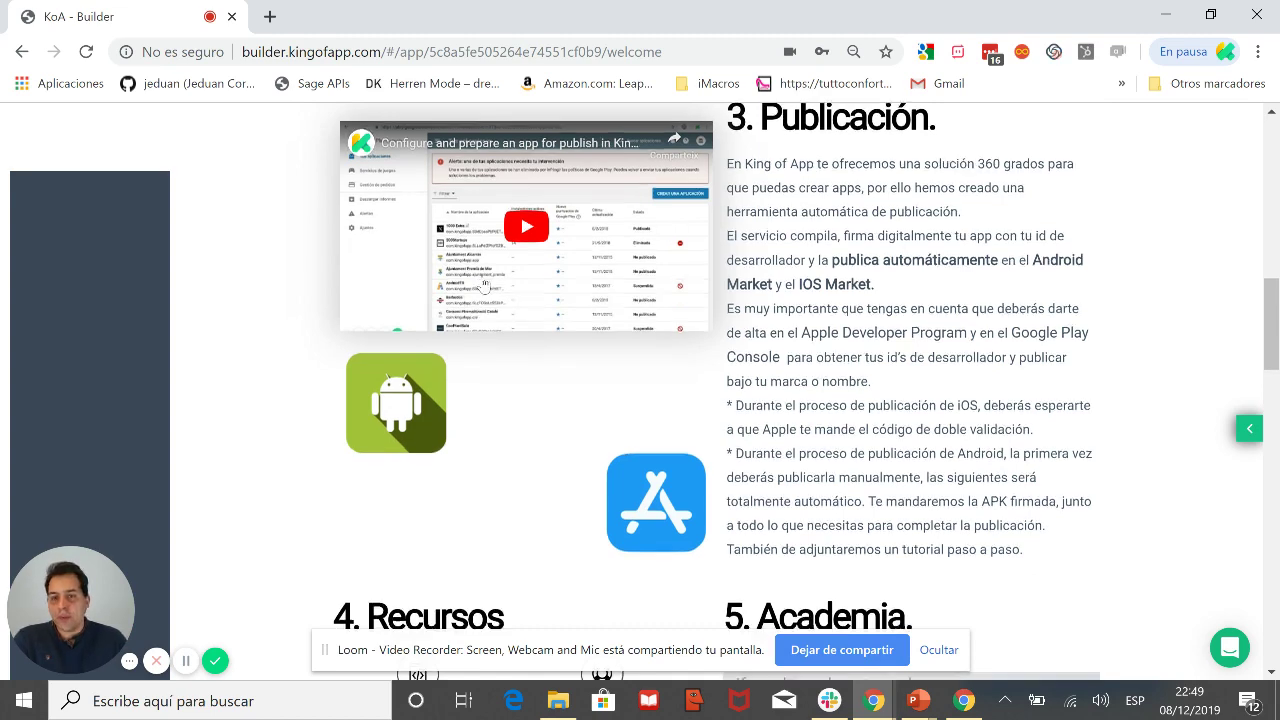
scroll(470, 290, down, 5)
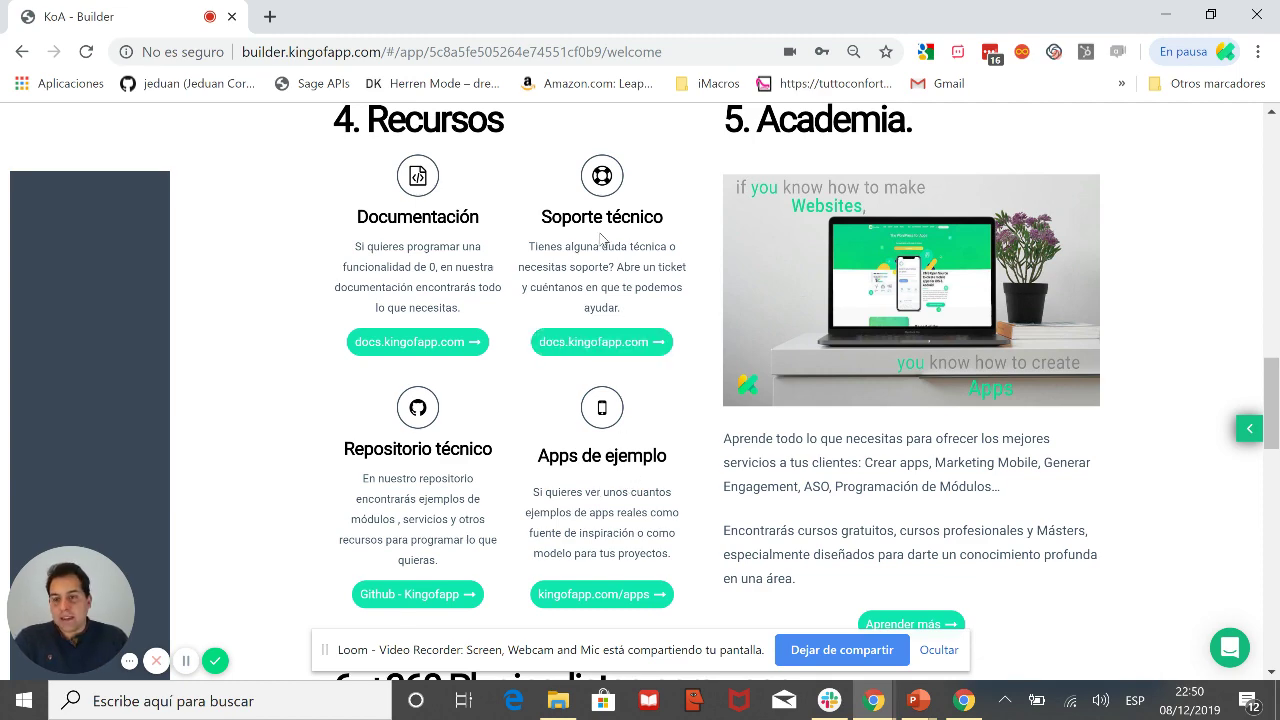
scroll(870, 290, down, 2)
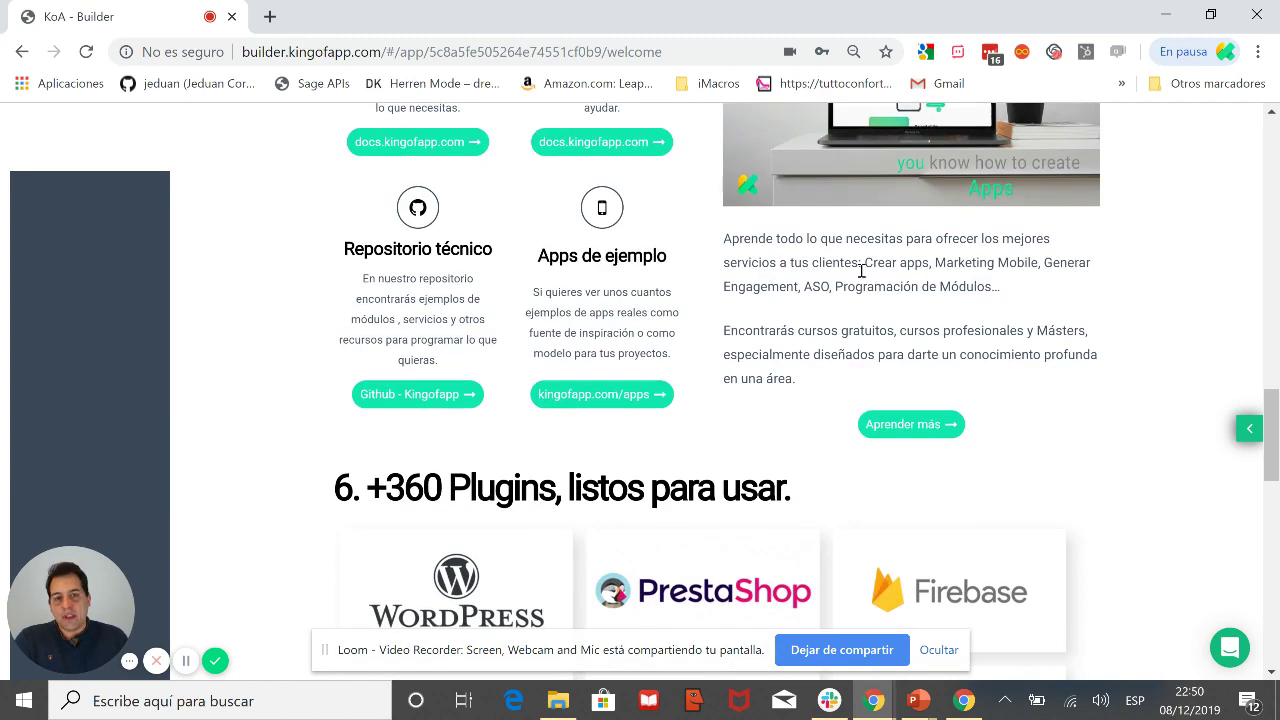
scroll(811, 285, down, 3)
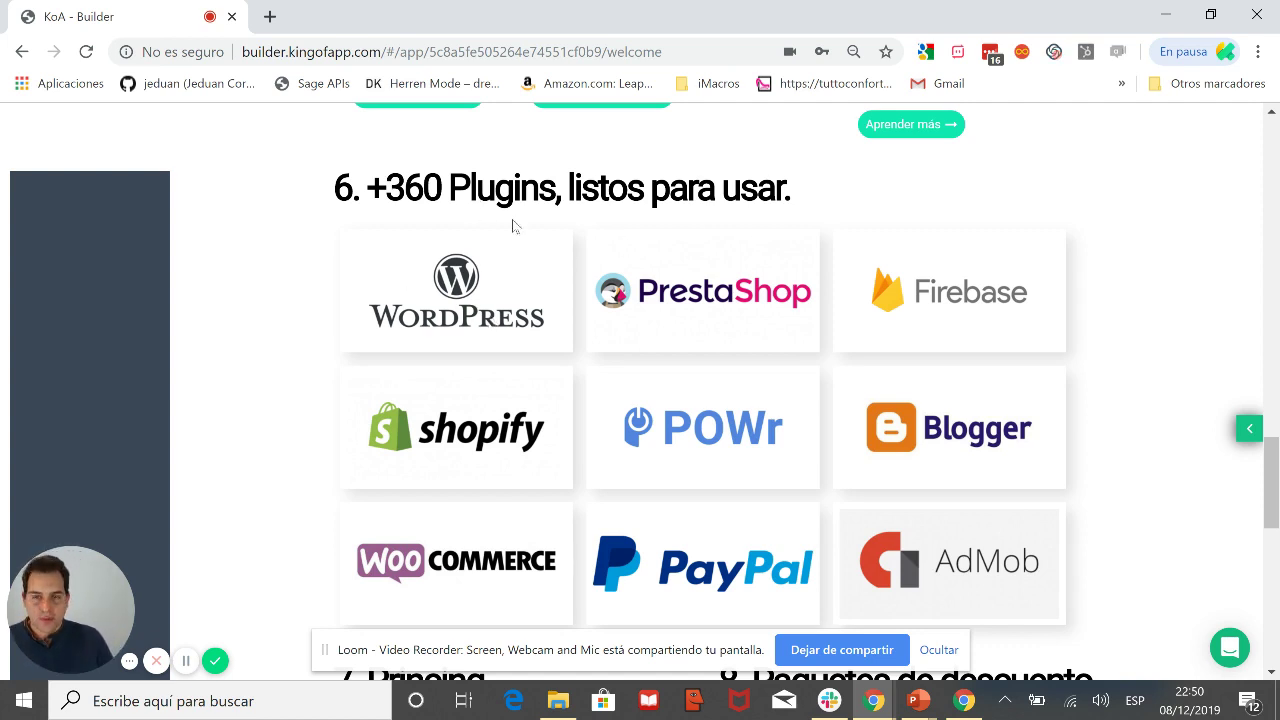
scroll(512, 226, up, 20)
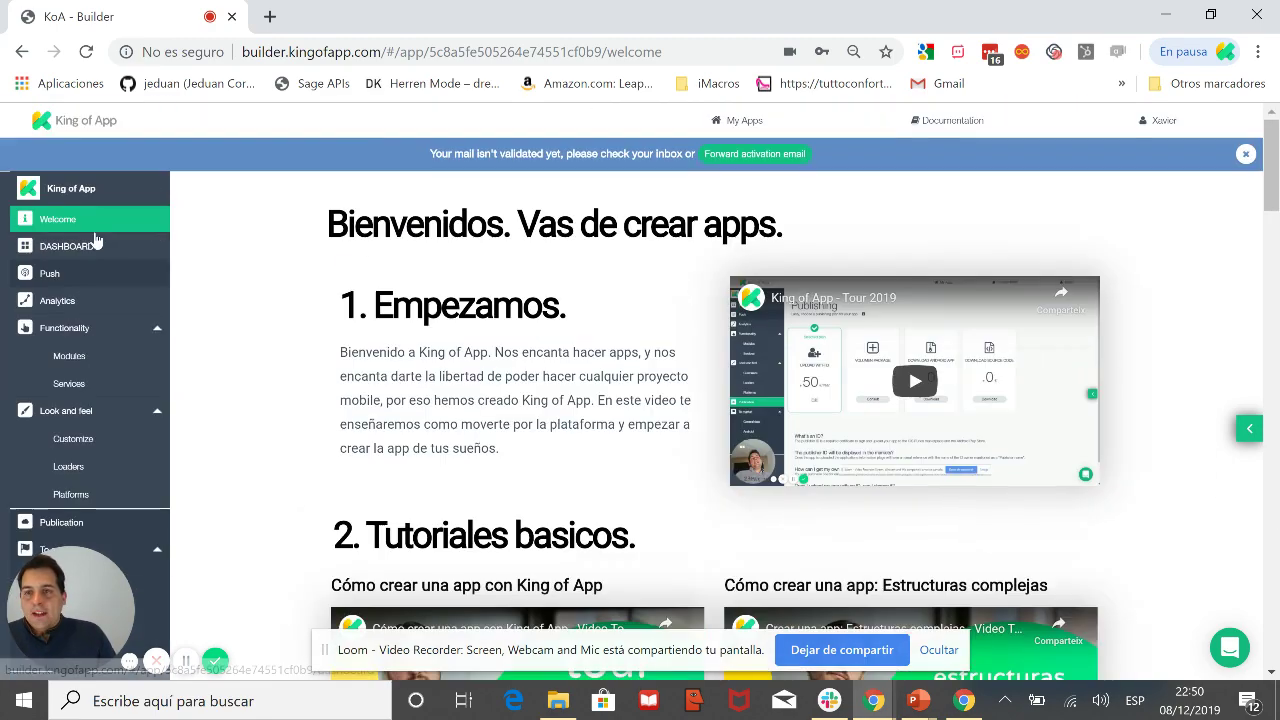
- Open the app's dashboard and examine the compilation info, including the error report text
click(108, 250)
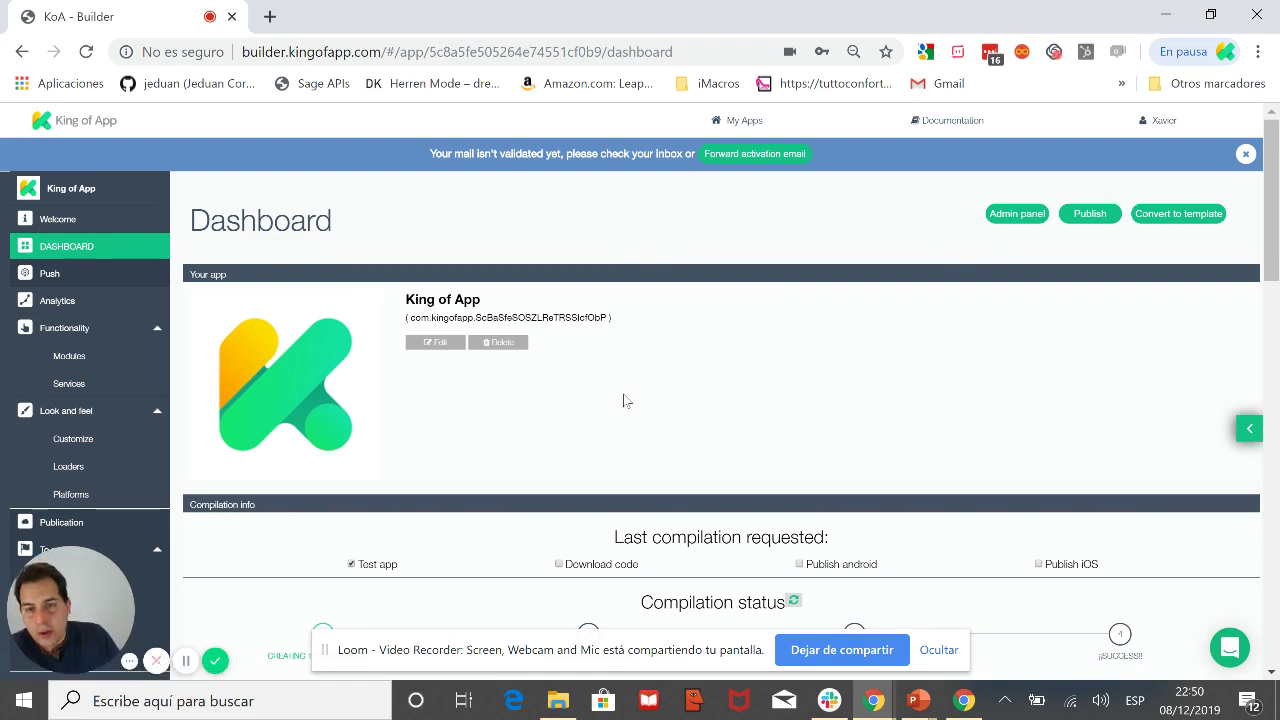
scroll(623, 400, down, 3)
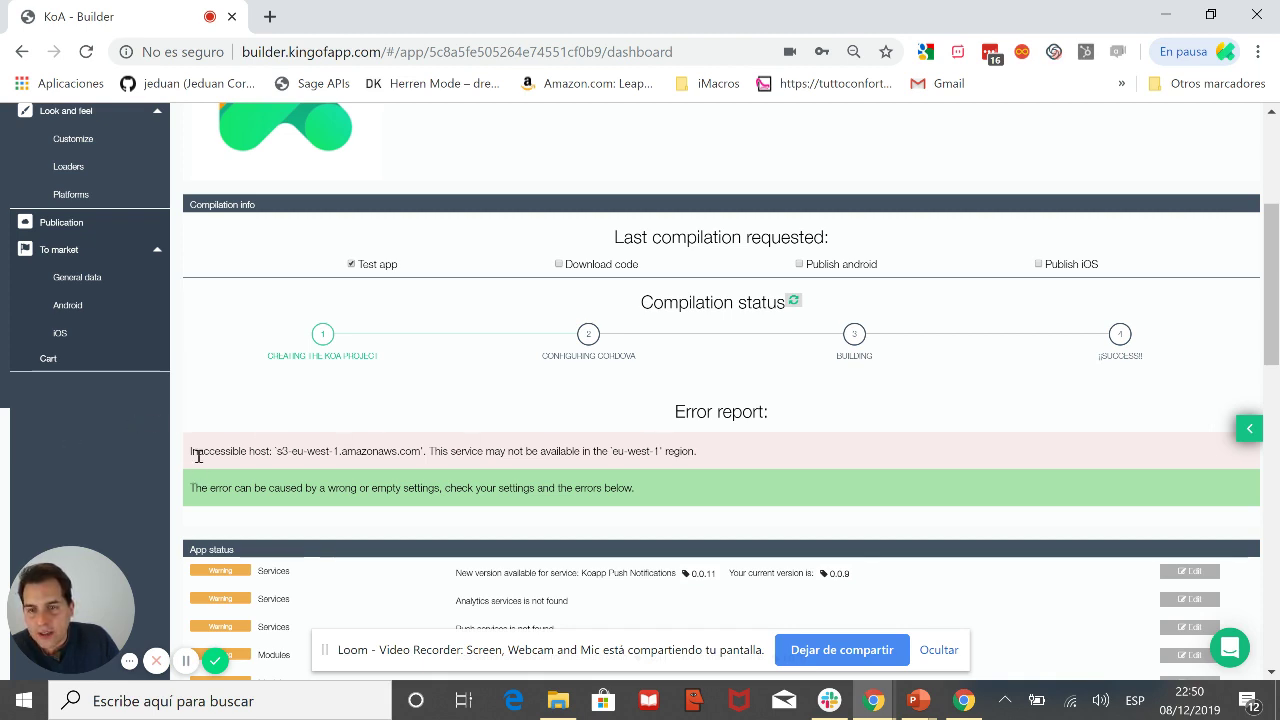
drag(233, 450, 660, 451)
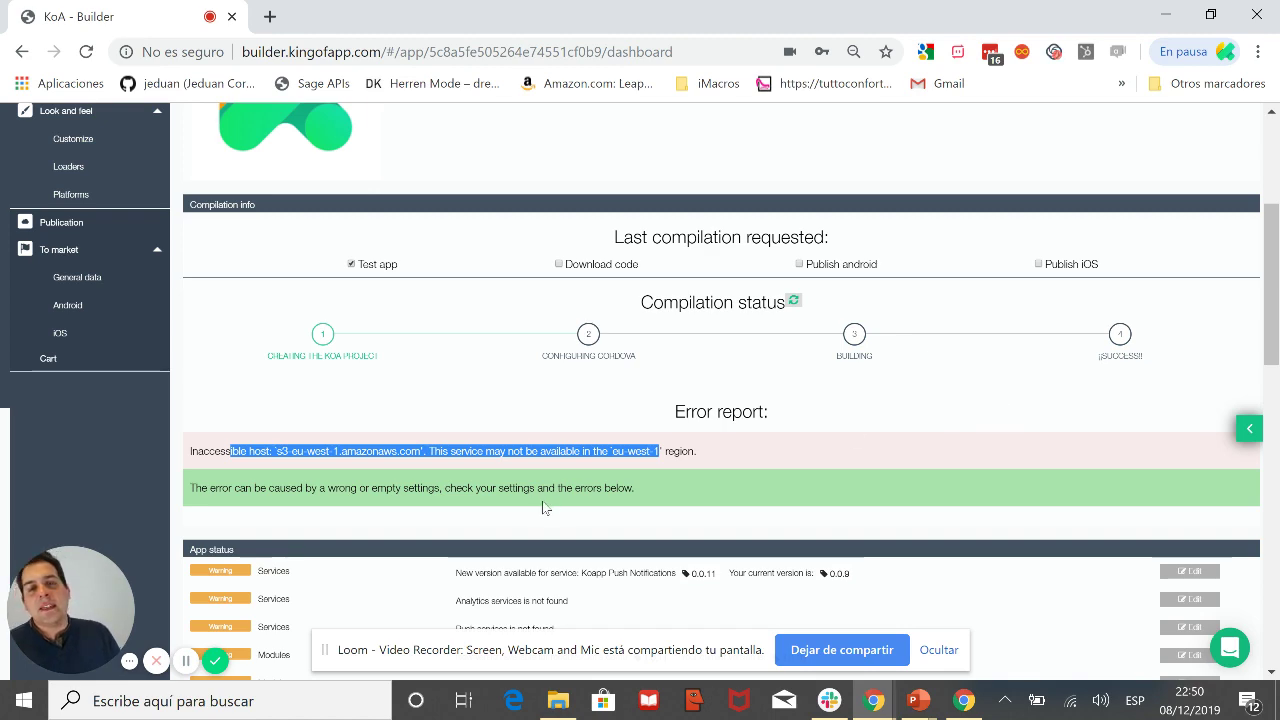
- Review the dashboard's App status entries for services and modules, down to the App releases section
scroll(302, 372, down, 4)
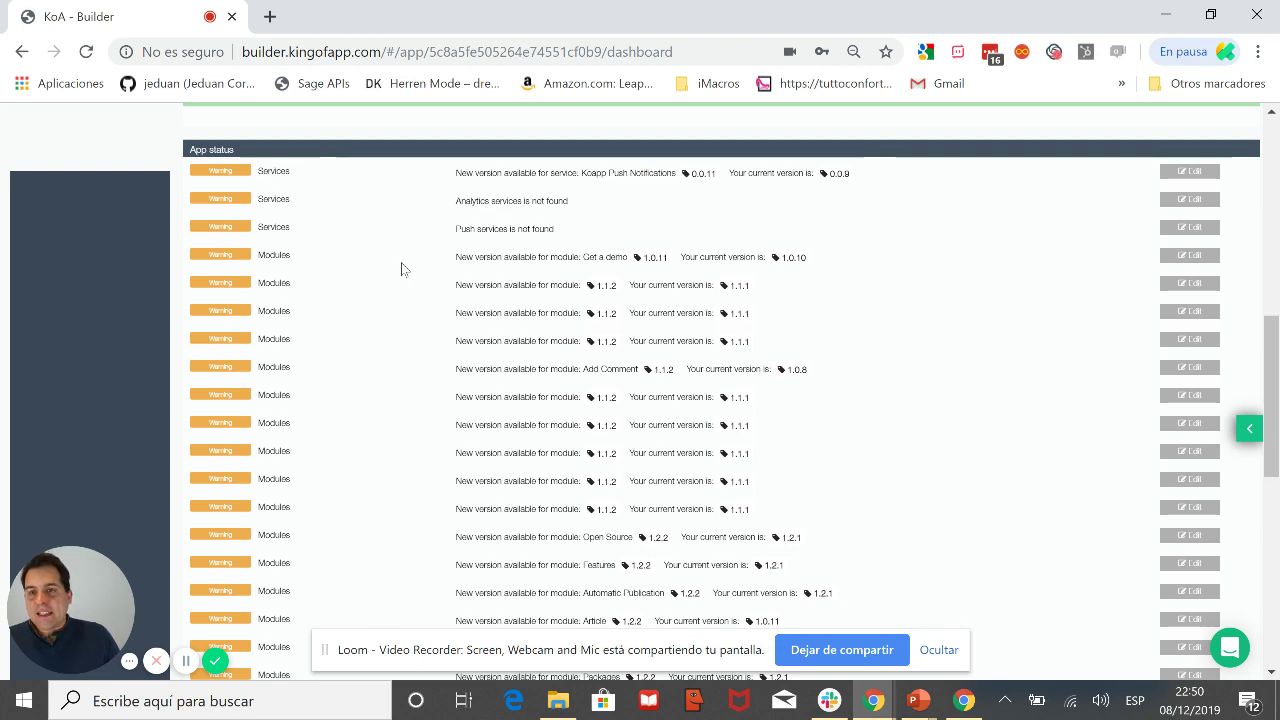
scroll(316, 340, down, 2)
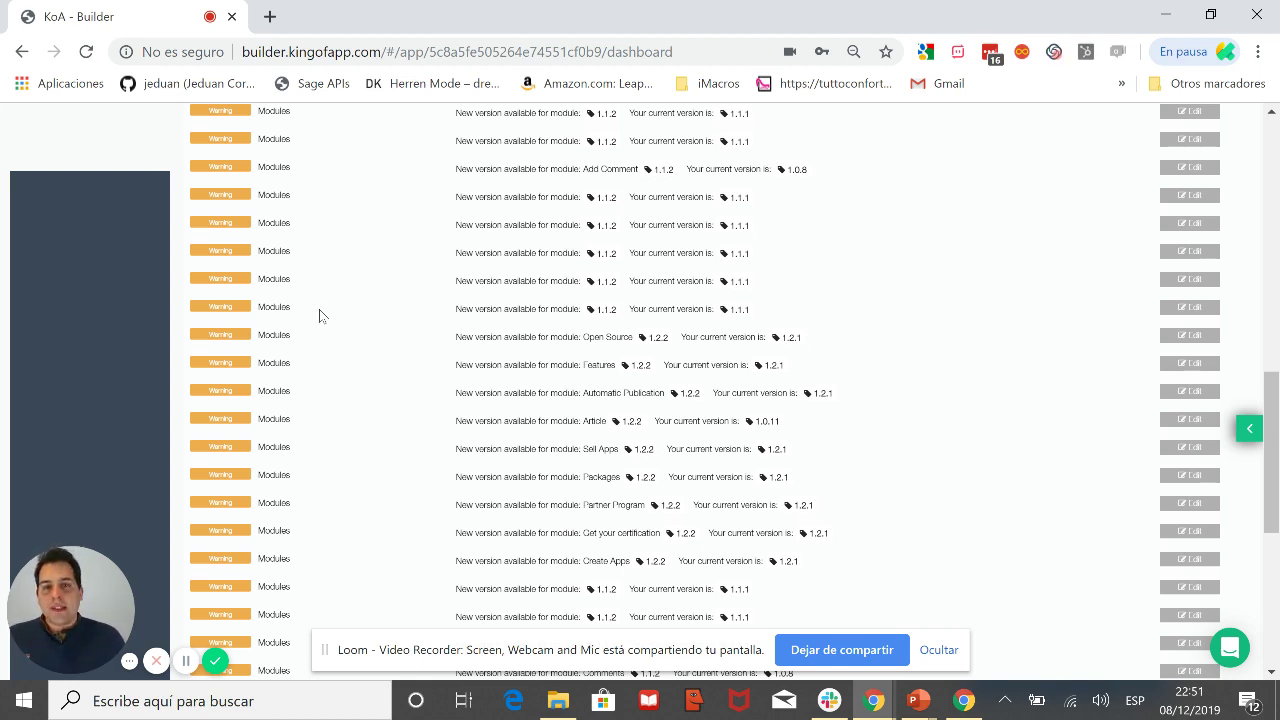
drag(476, 193, 760, 365)
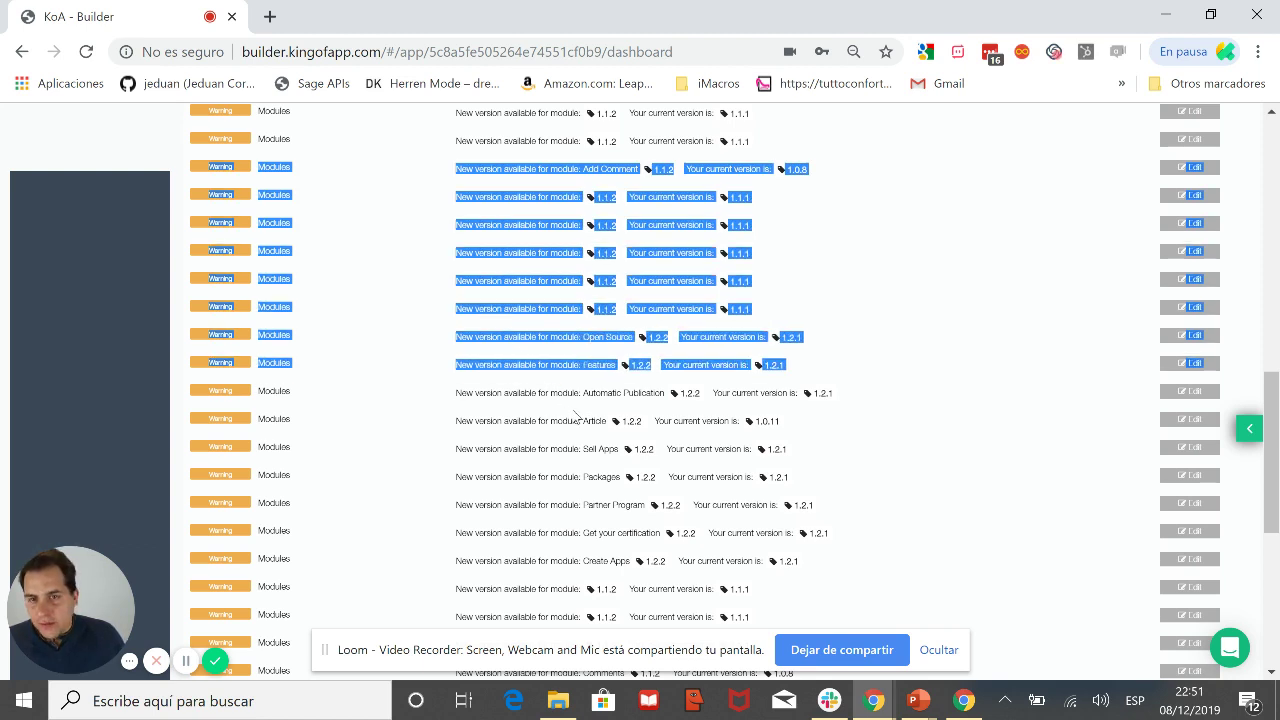
click(363, 250)
drag(484, 196, 540, 342)
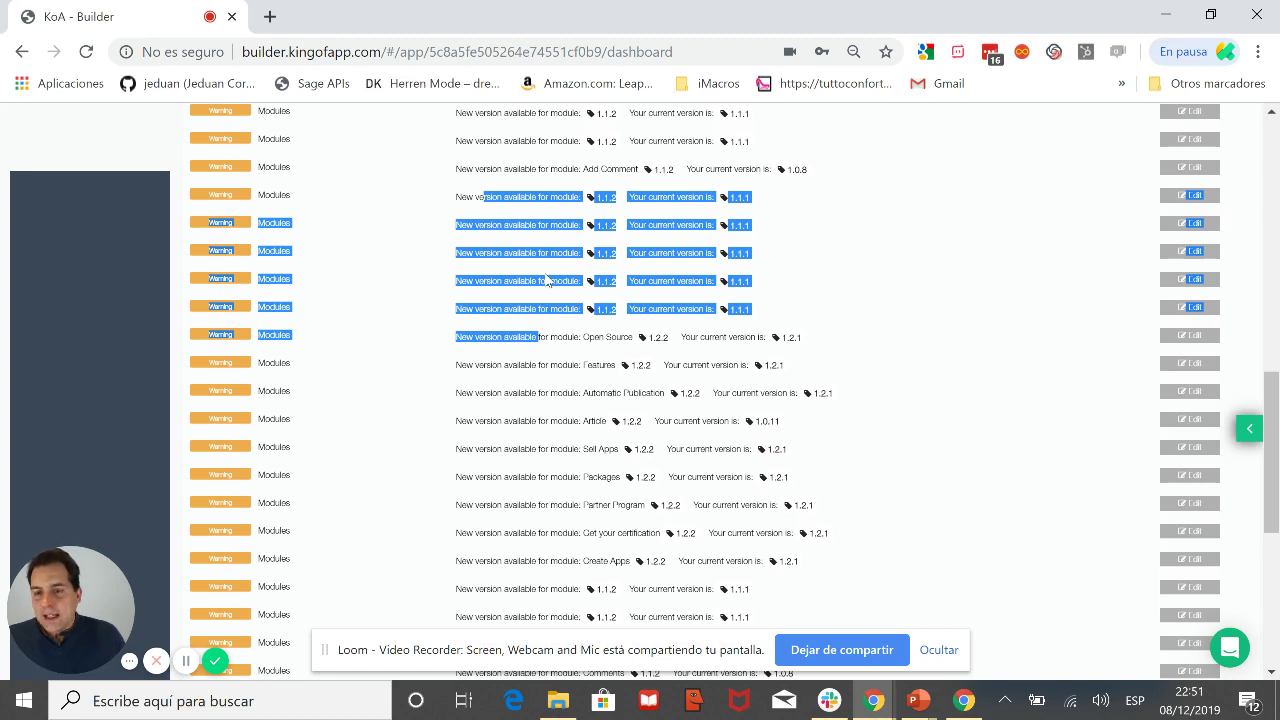
scroll(546, 280, down, 1)
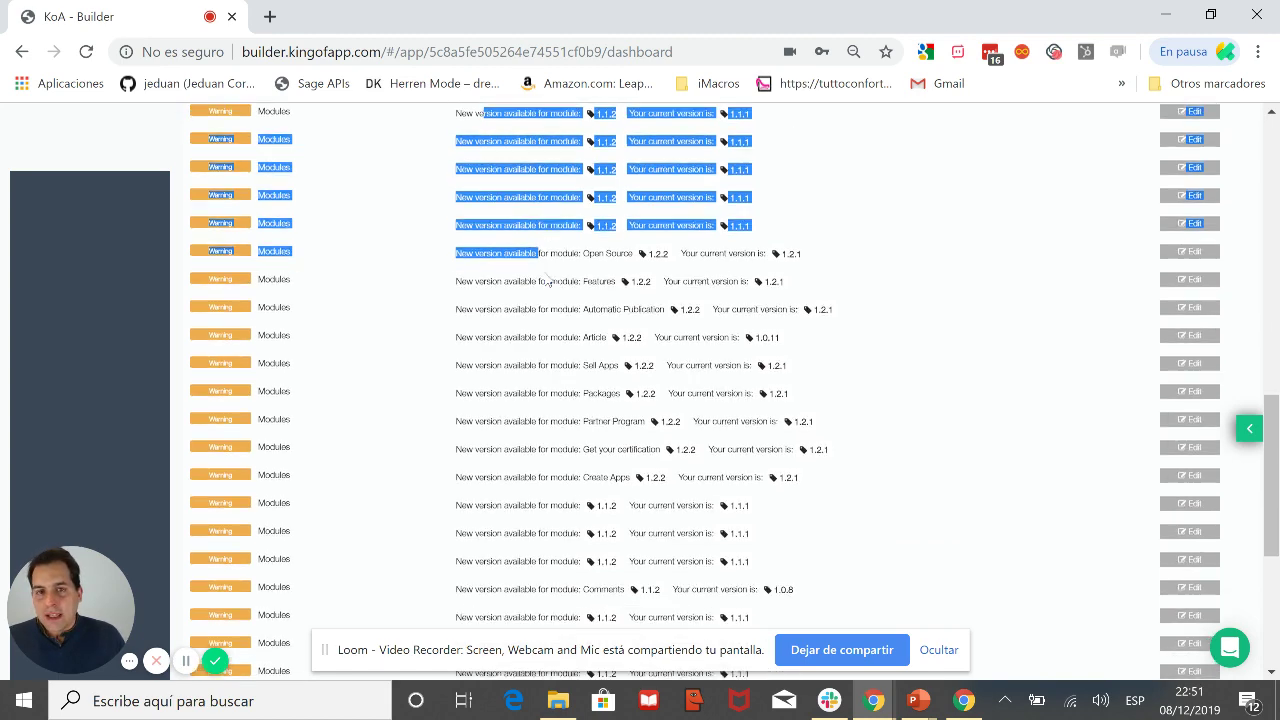
scroll(546, 280, down, 4)
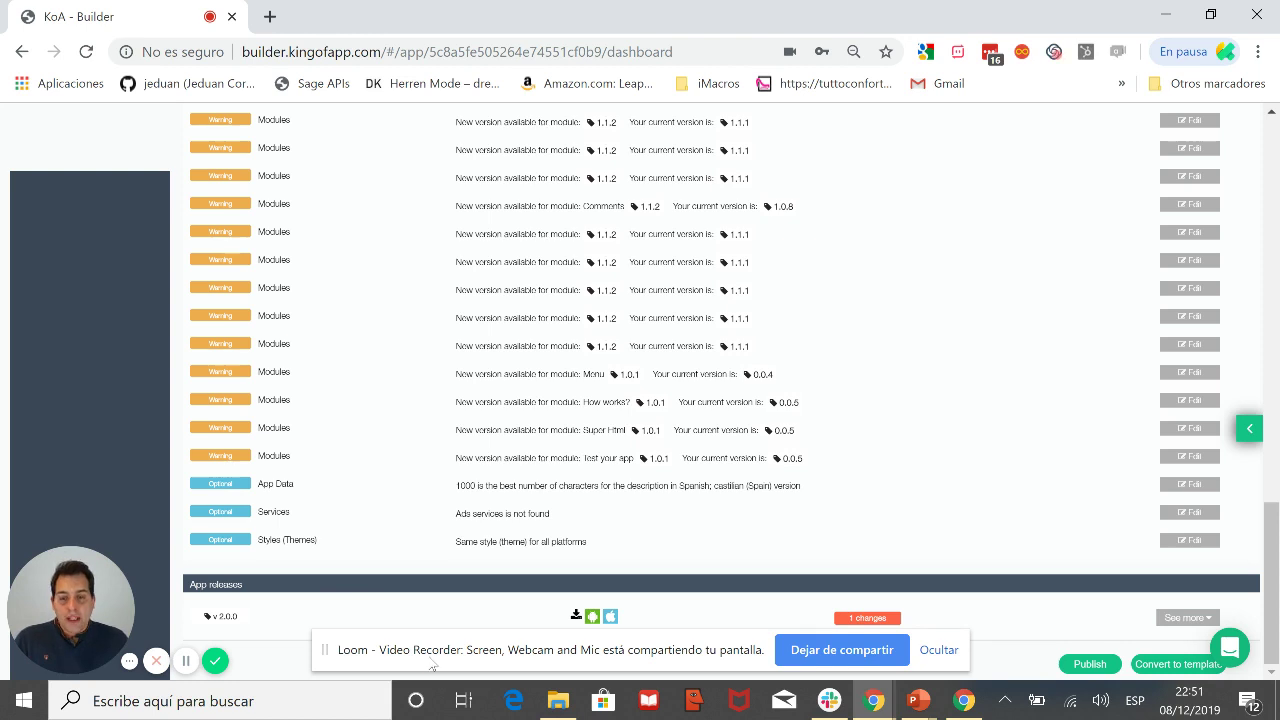
drag(437, 662, 728, 95)
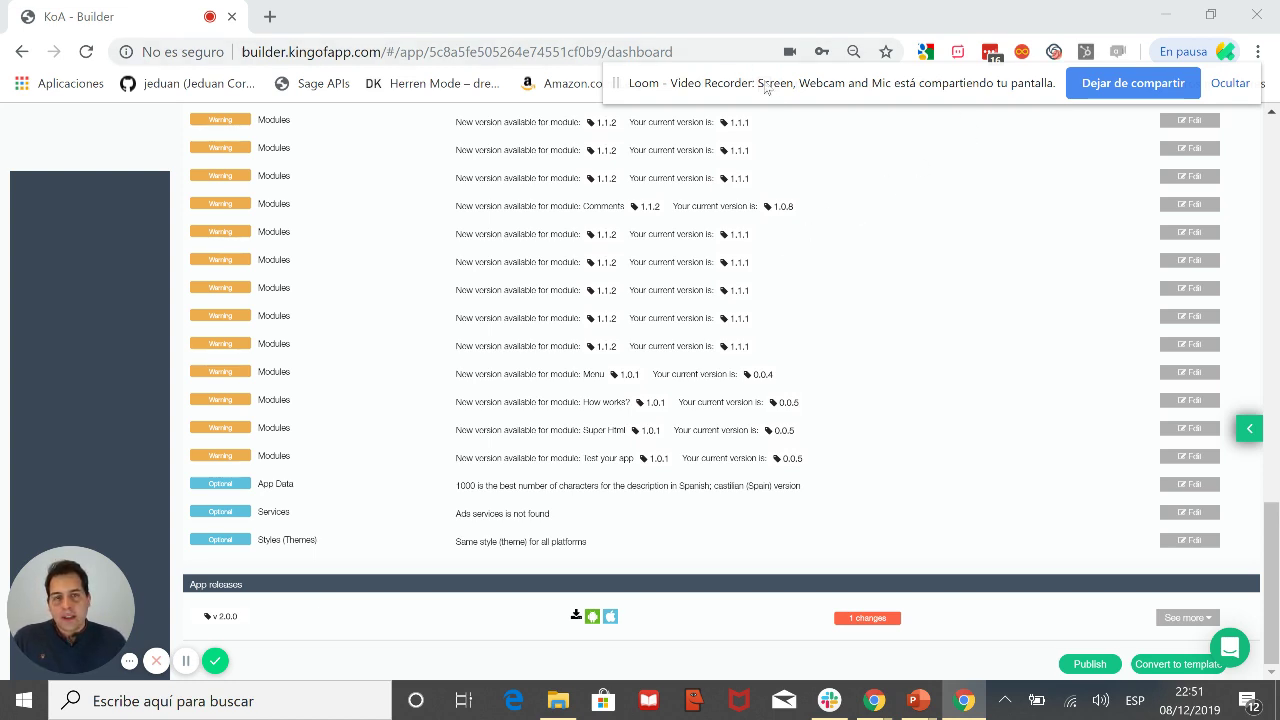
drag(782, 84, 447, 610)
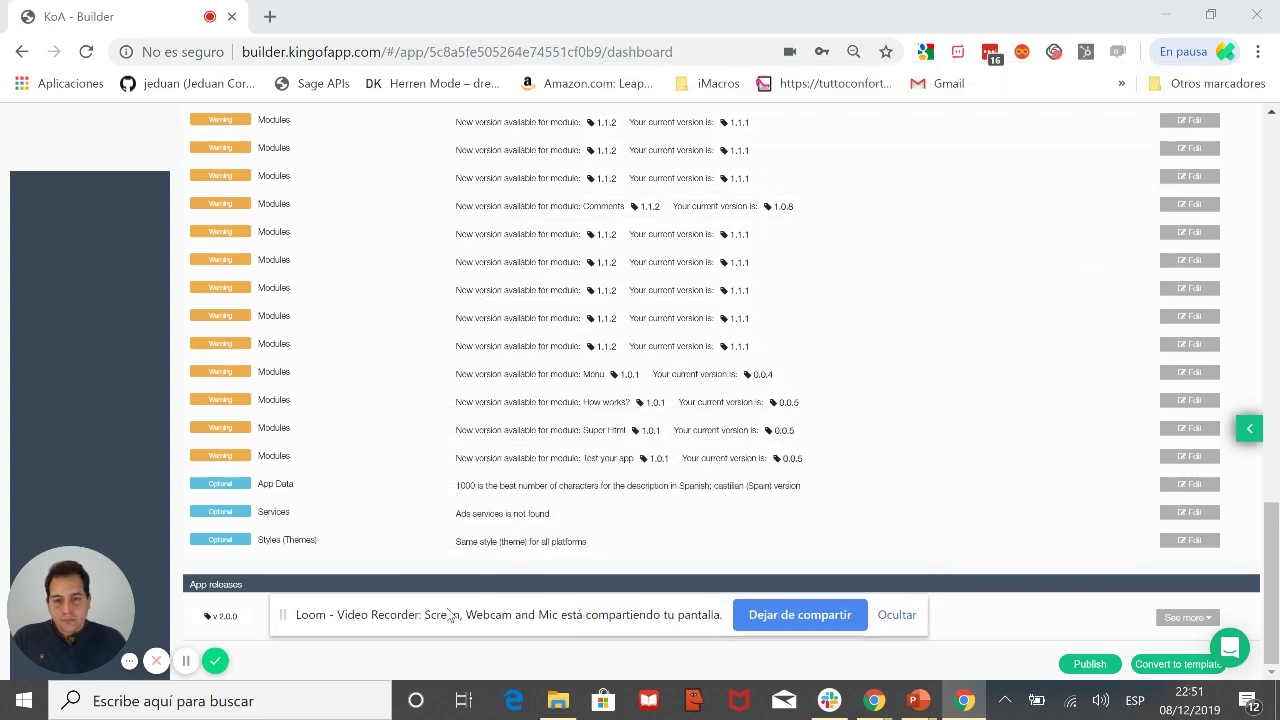
- Open the app's Modules page and browse the catalogue of modules that can be added, including Autolink and Prestashop Embed
scroll(886, 428, up, 15)
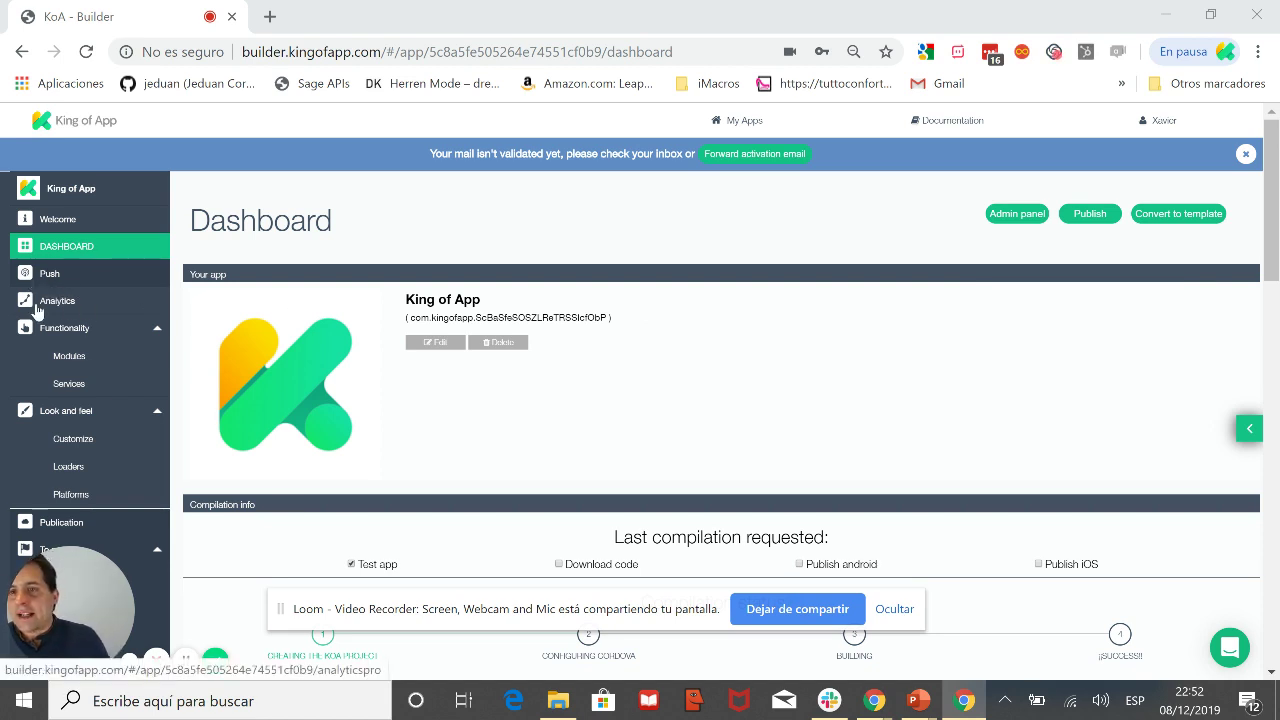
click(84, 372)
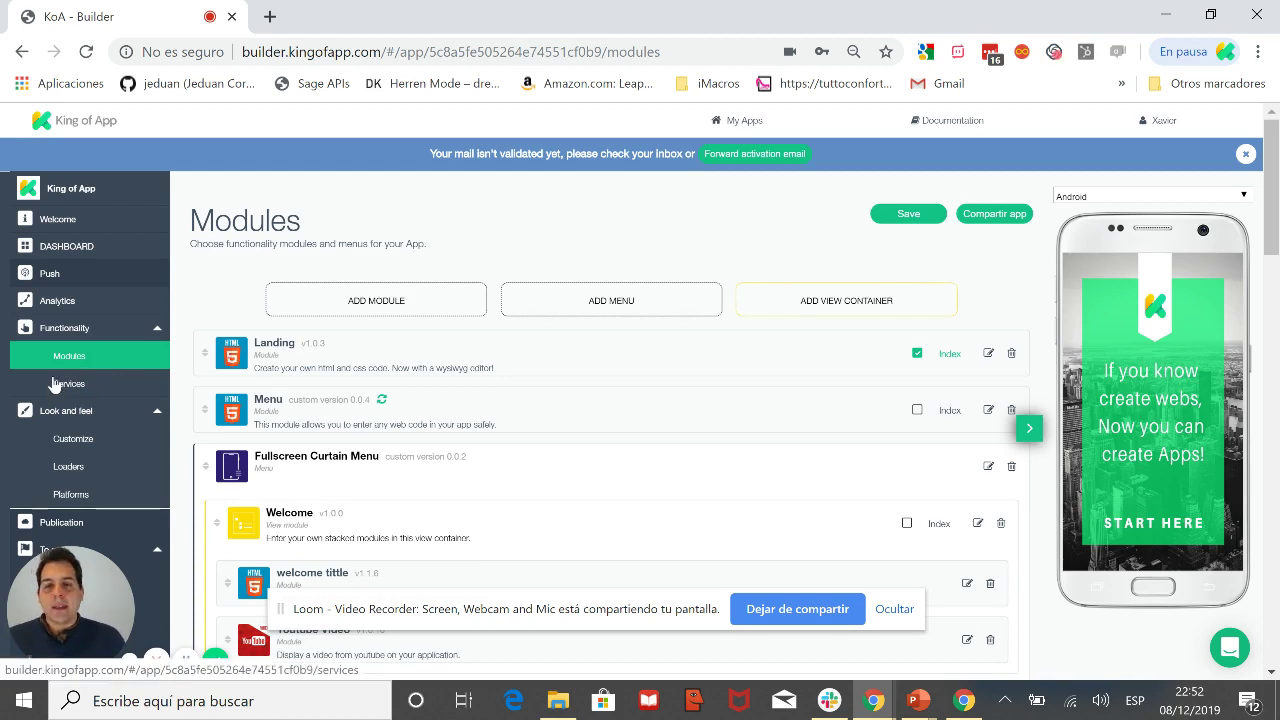
click(403, 302)
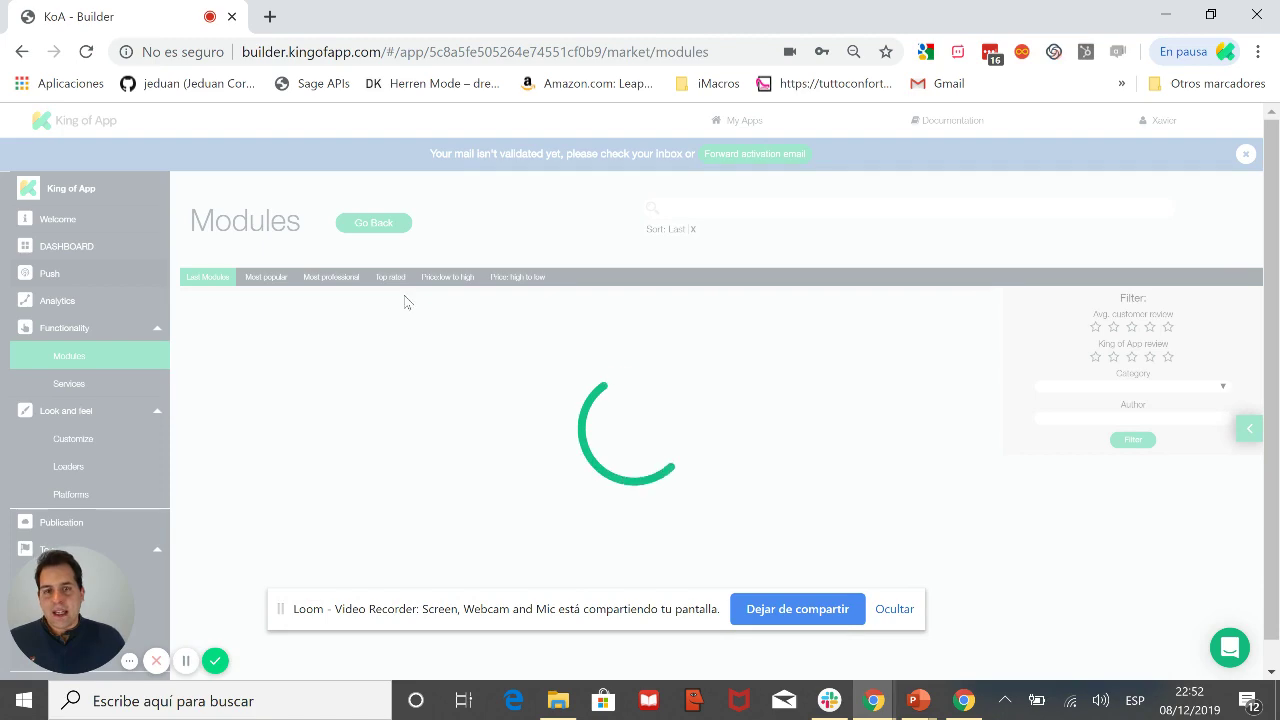
scroll(418, 320, down, 3)
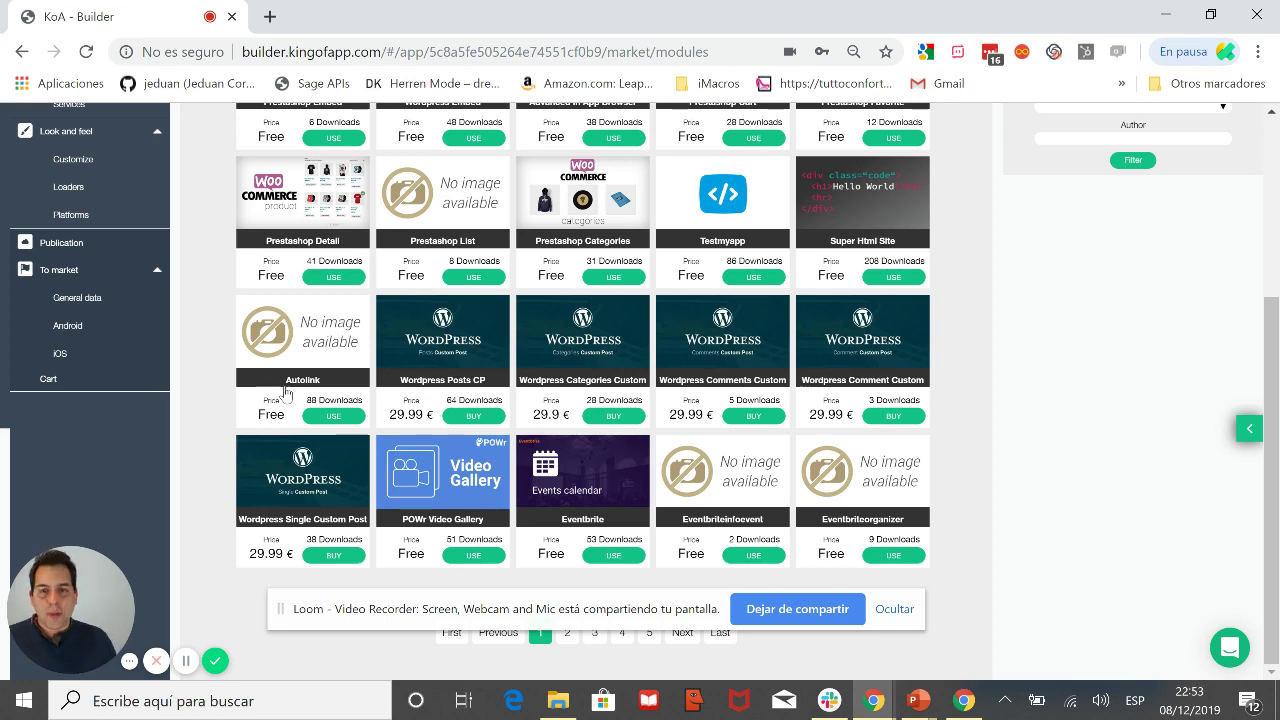
mouse_move(289, 392)
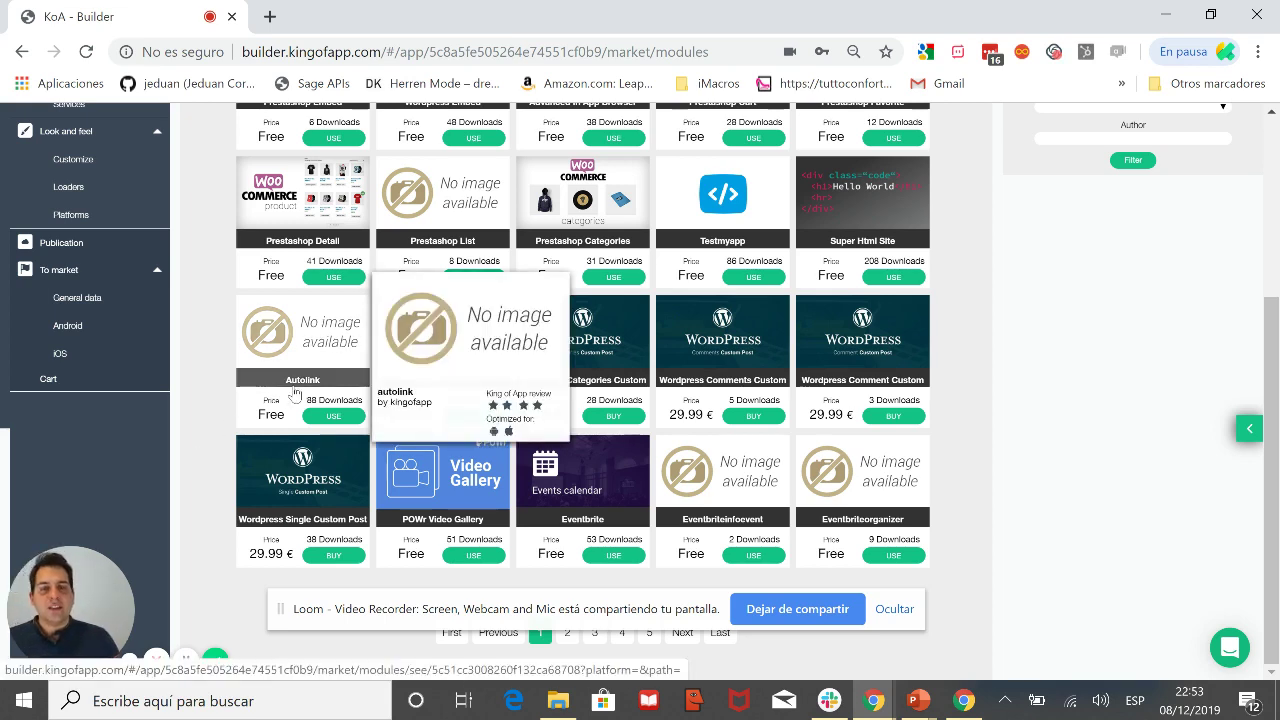
scroll(296, 393, up, 3)
mouse_move(340, 355)
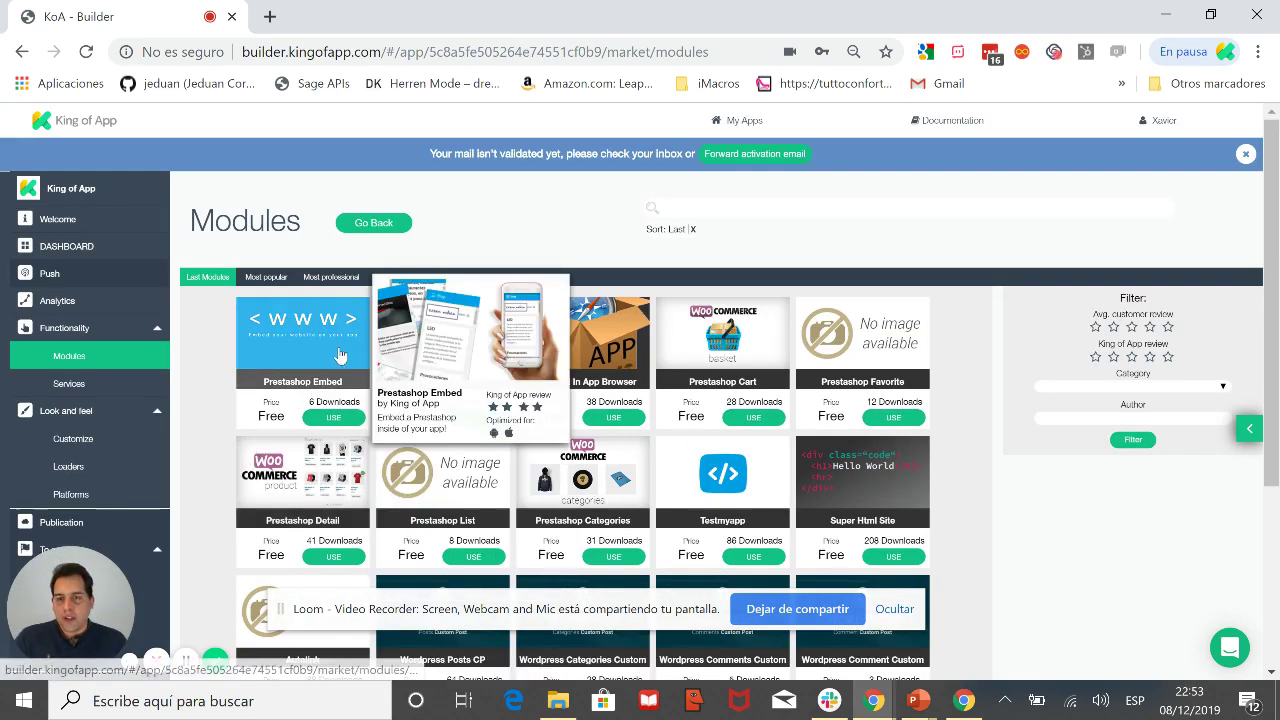
- Return from the module catalogue to the app's module list and review its modules and menus, down to the Perspective Push Menu Plugin
click(382, 234)
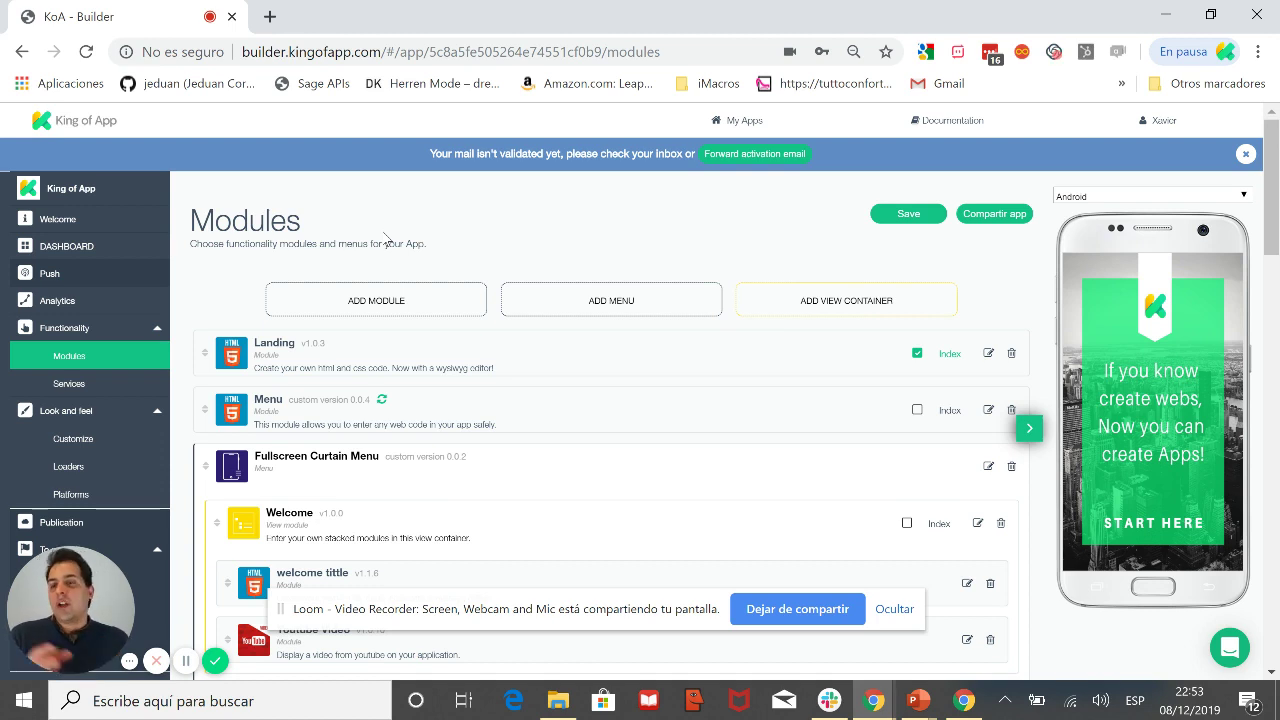
click(376, 300)
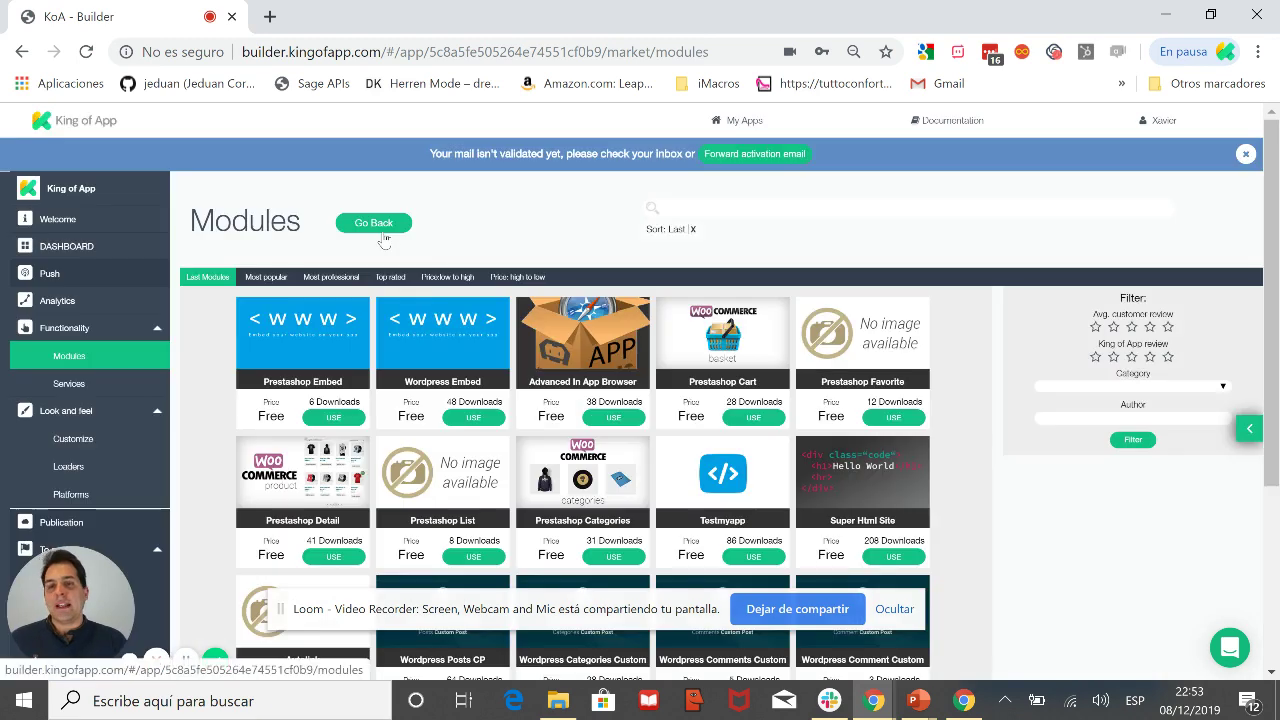
click(376, 225)
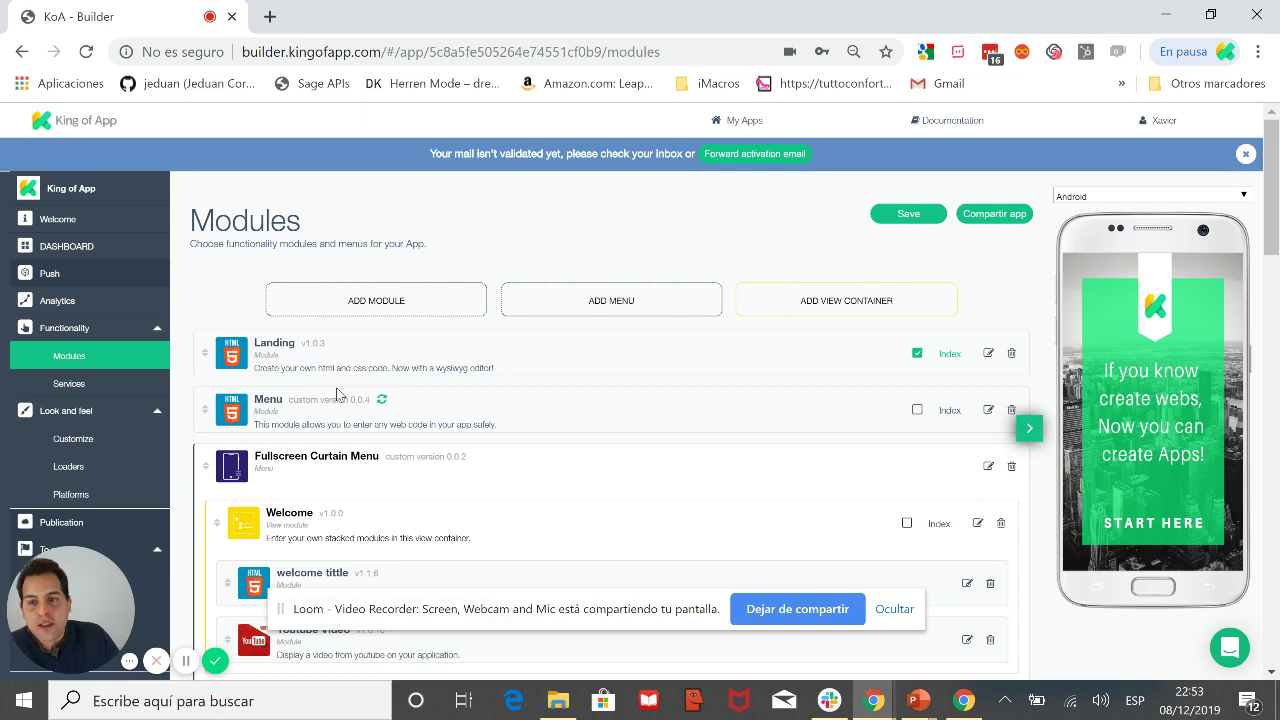
scroll(337, 393, down, 5)
scroll(337, 393, up, 2)
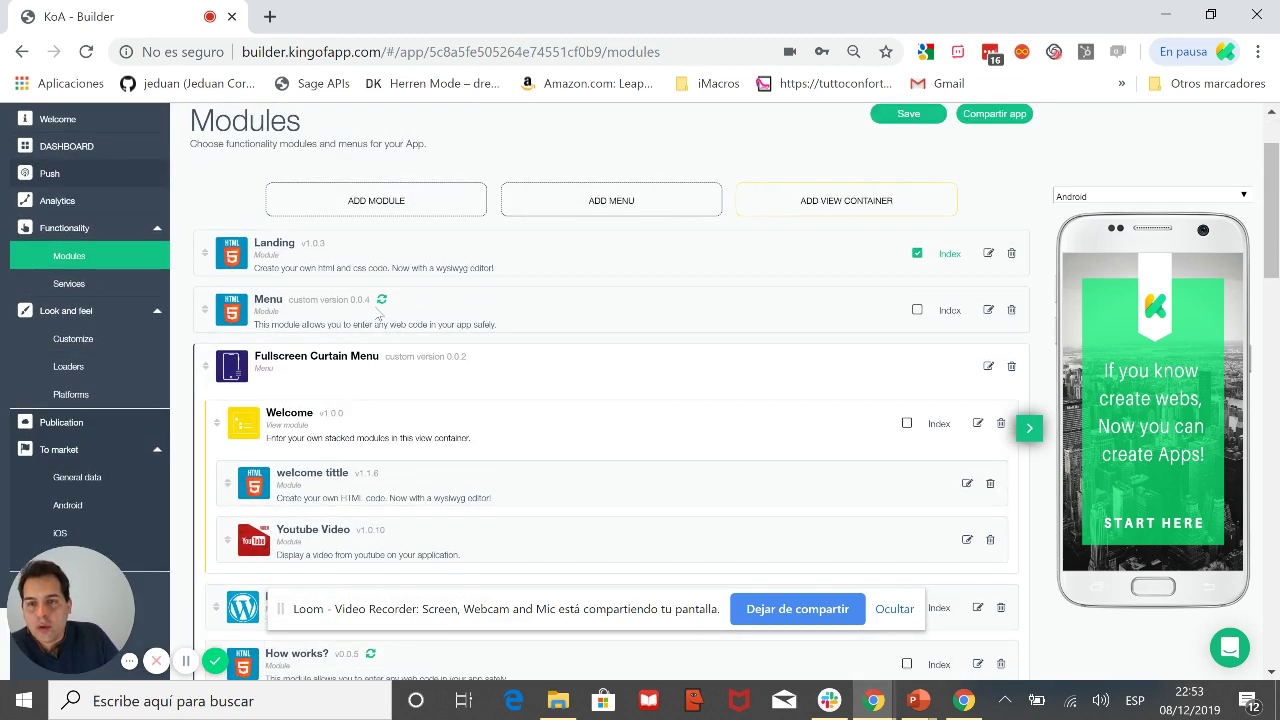
drag(366, 280, 275, 370)
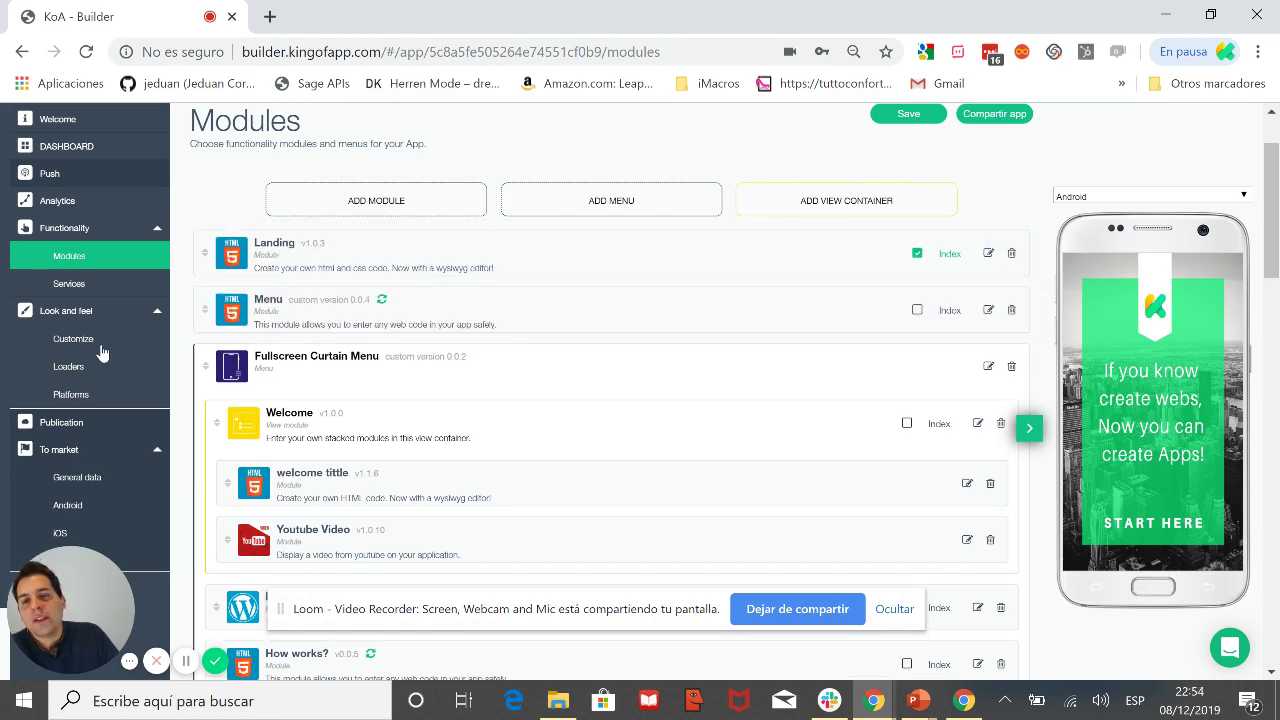
scroll(137, 350, down, 2)
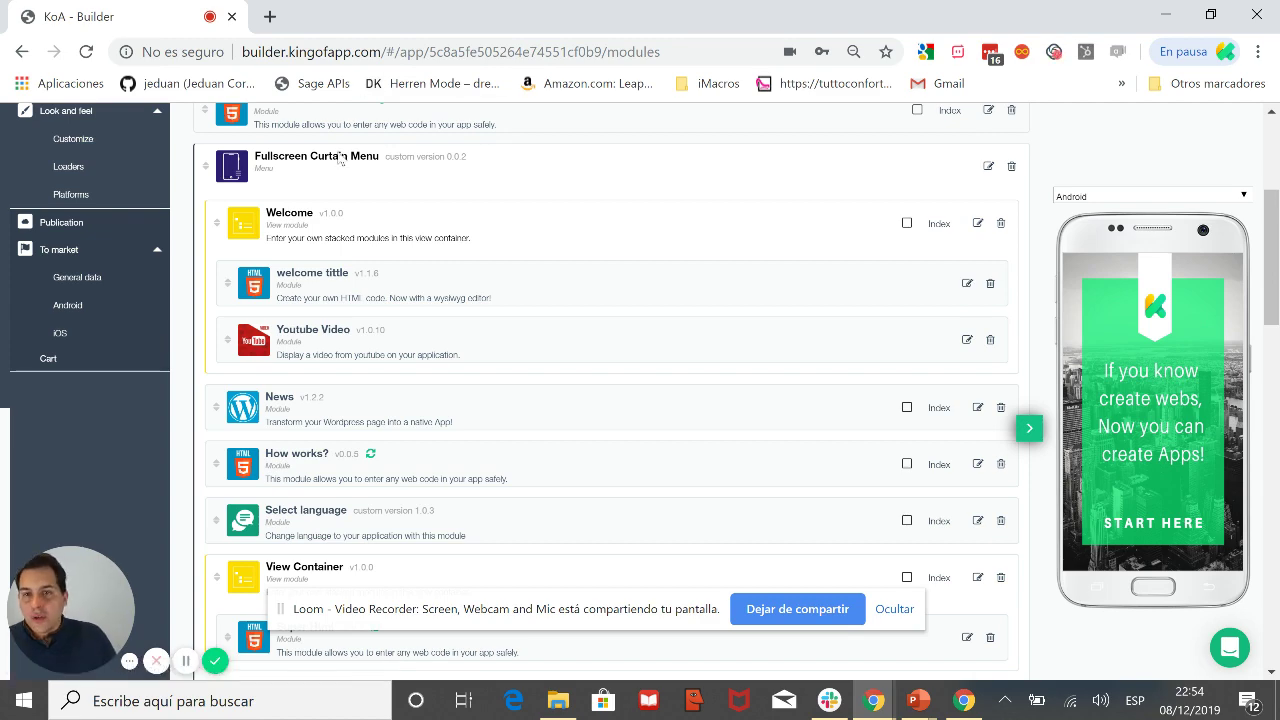
scroll(465, 262, down, 4)
scroll(465, 465, down, 2)
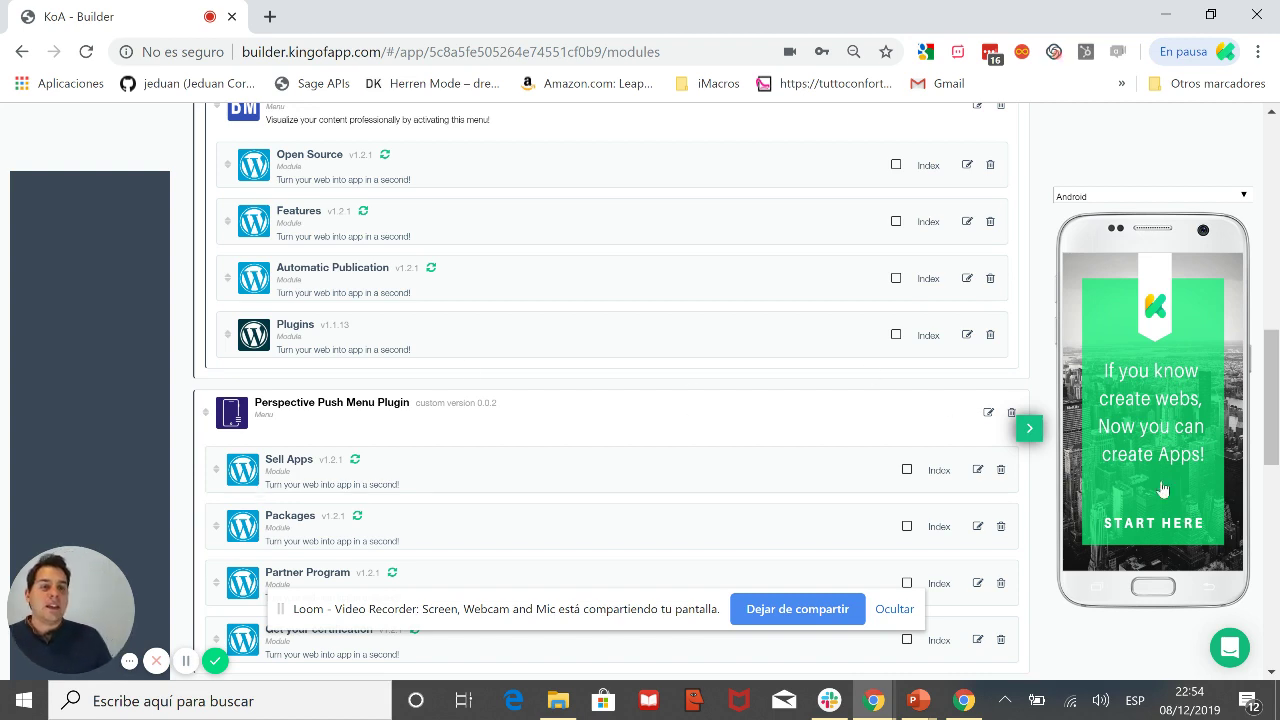
- Try out the app in the phone preview: start it, open the Bienvenida section, and return to the main menu through the curtain menu
click(1158, 520)
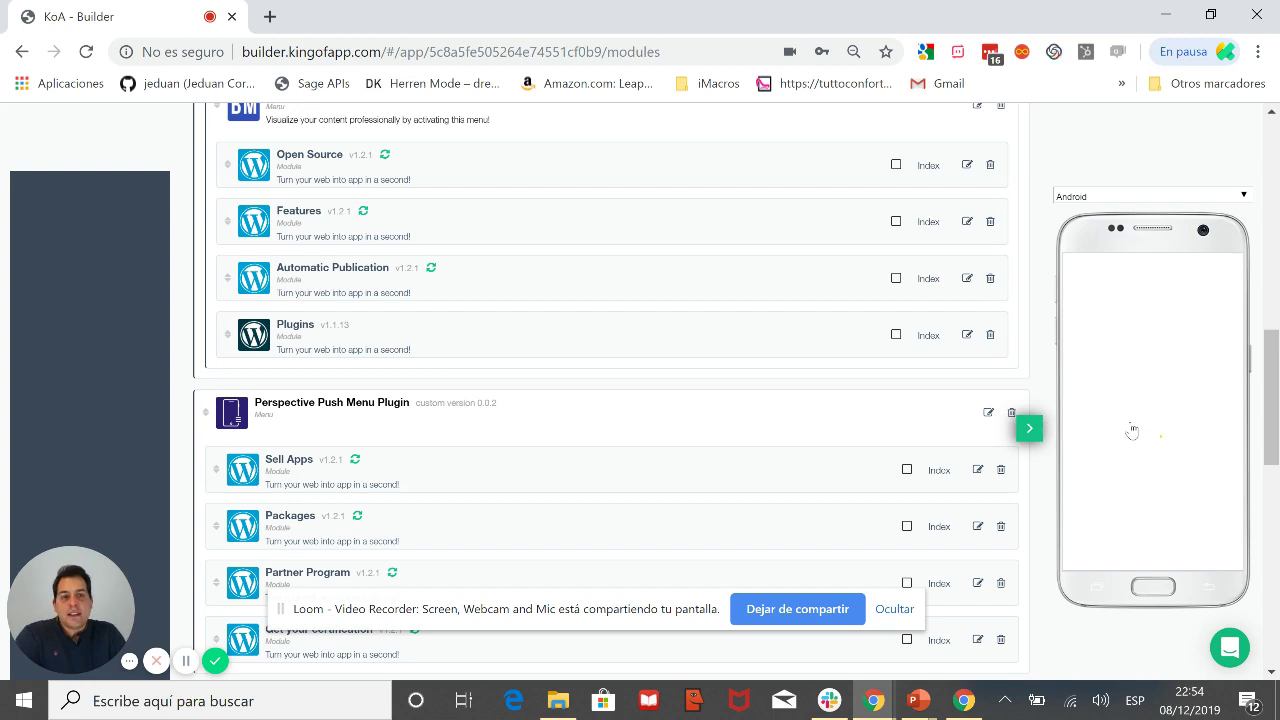
scroll(1150, 424, down, 3)
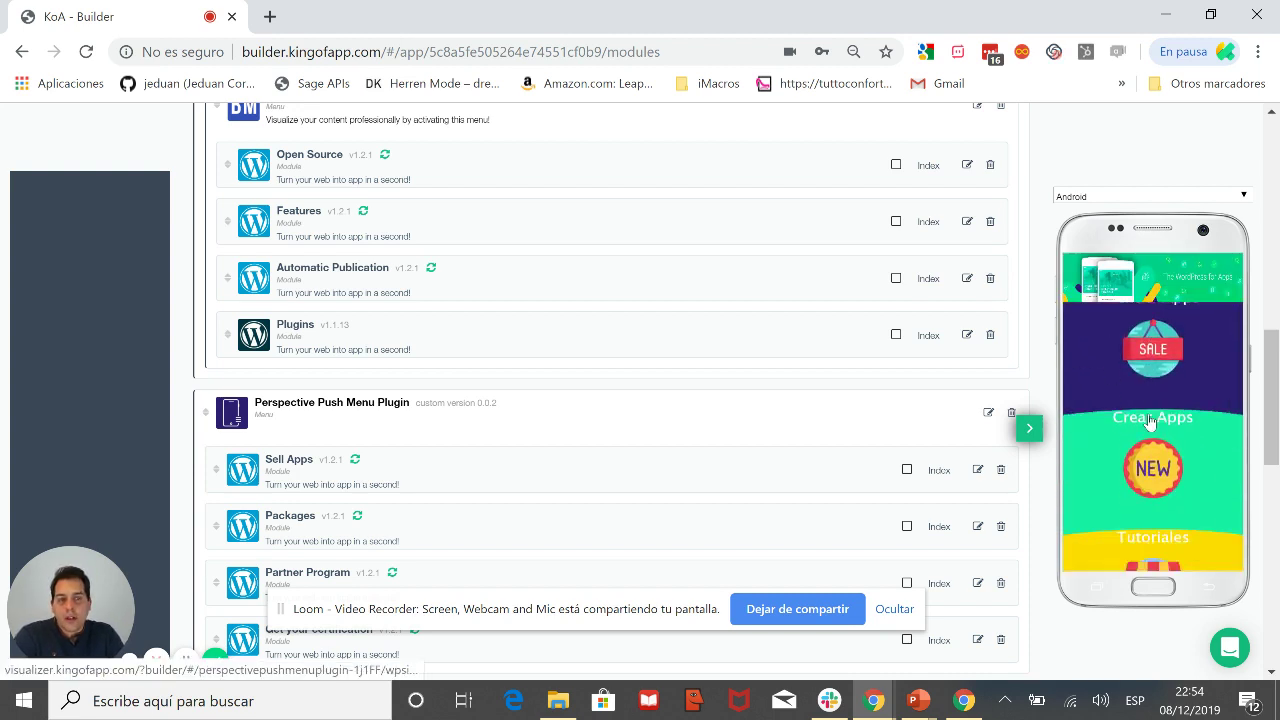
scroll(1152, 424, up, 3)
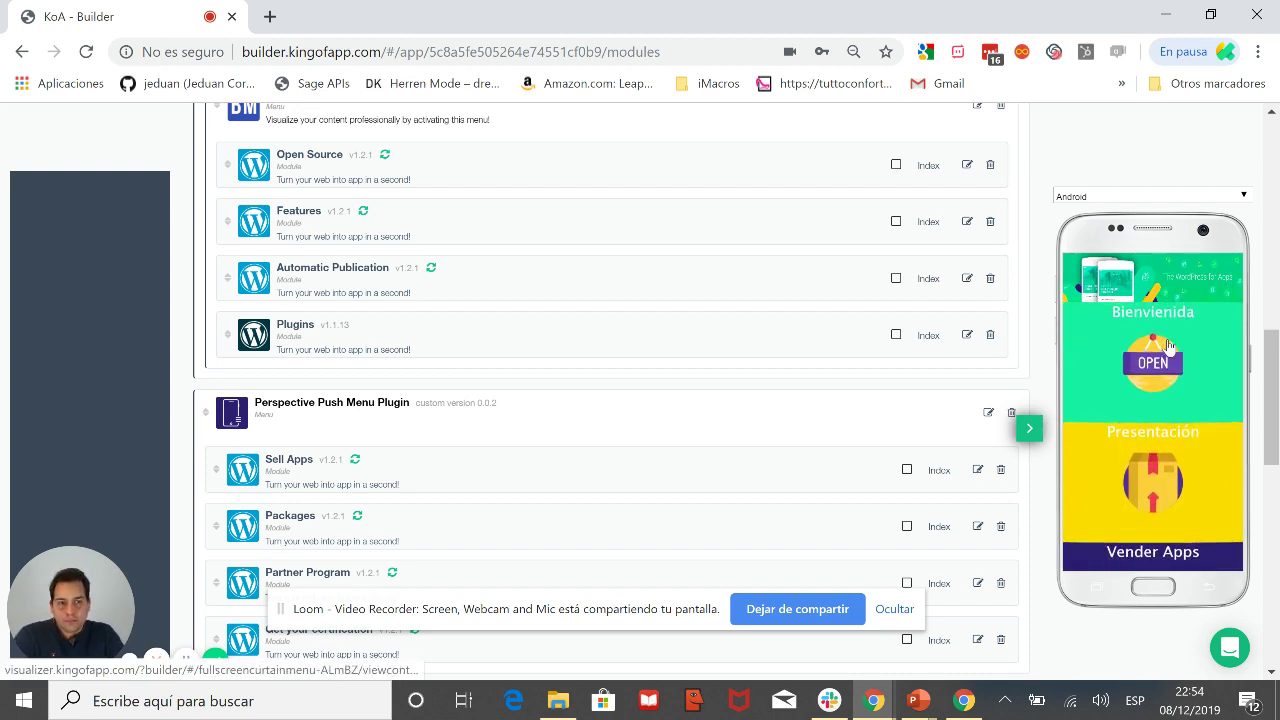
click(1166, 386)
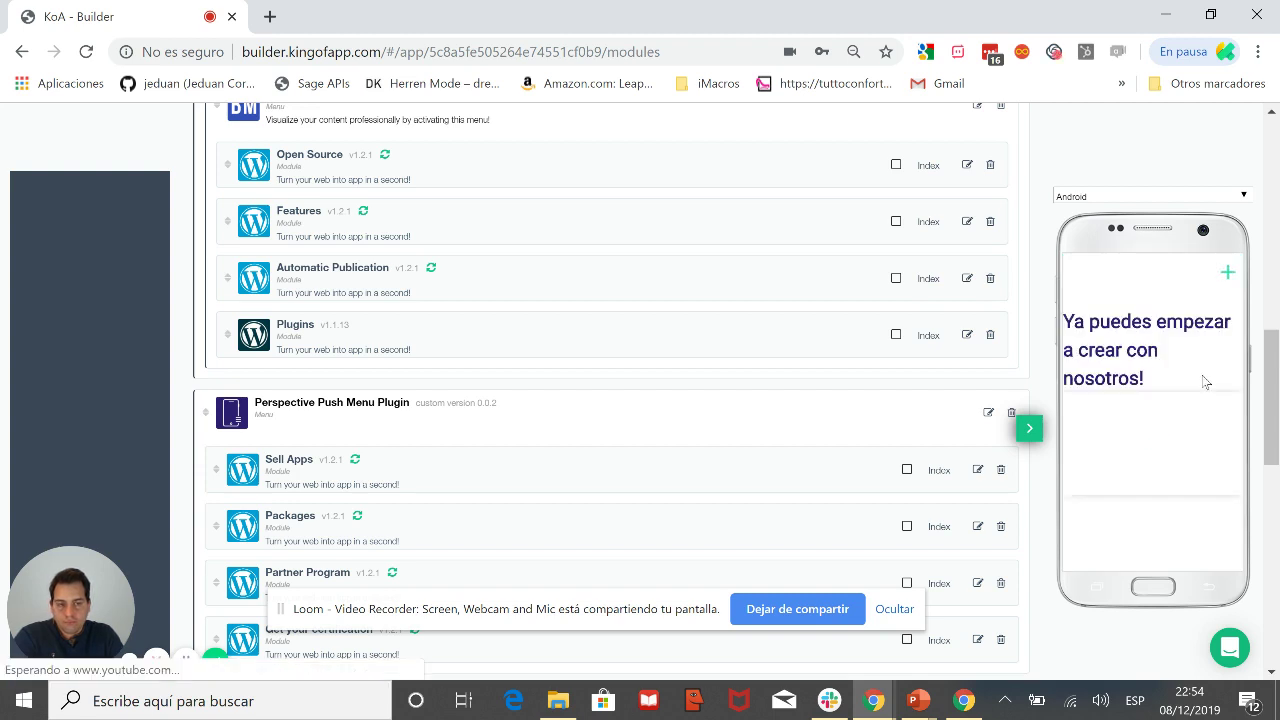
click(1232, 283)
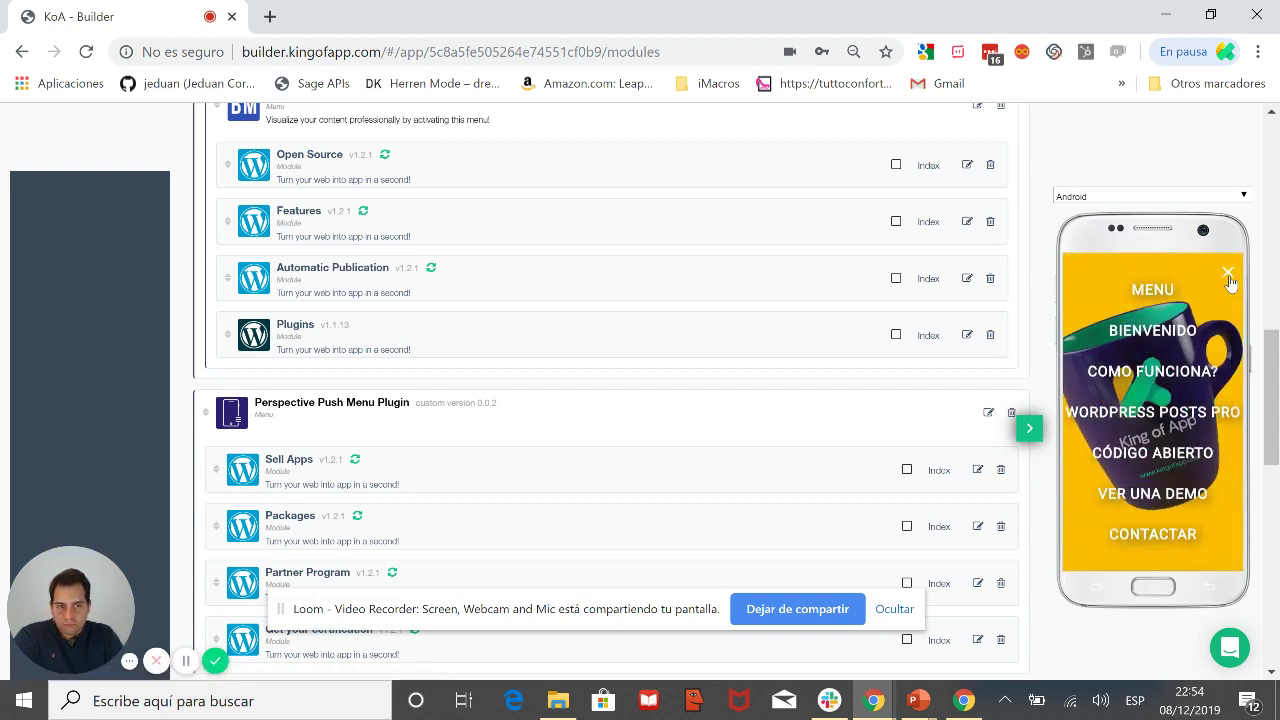
click(1166, 302)
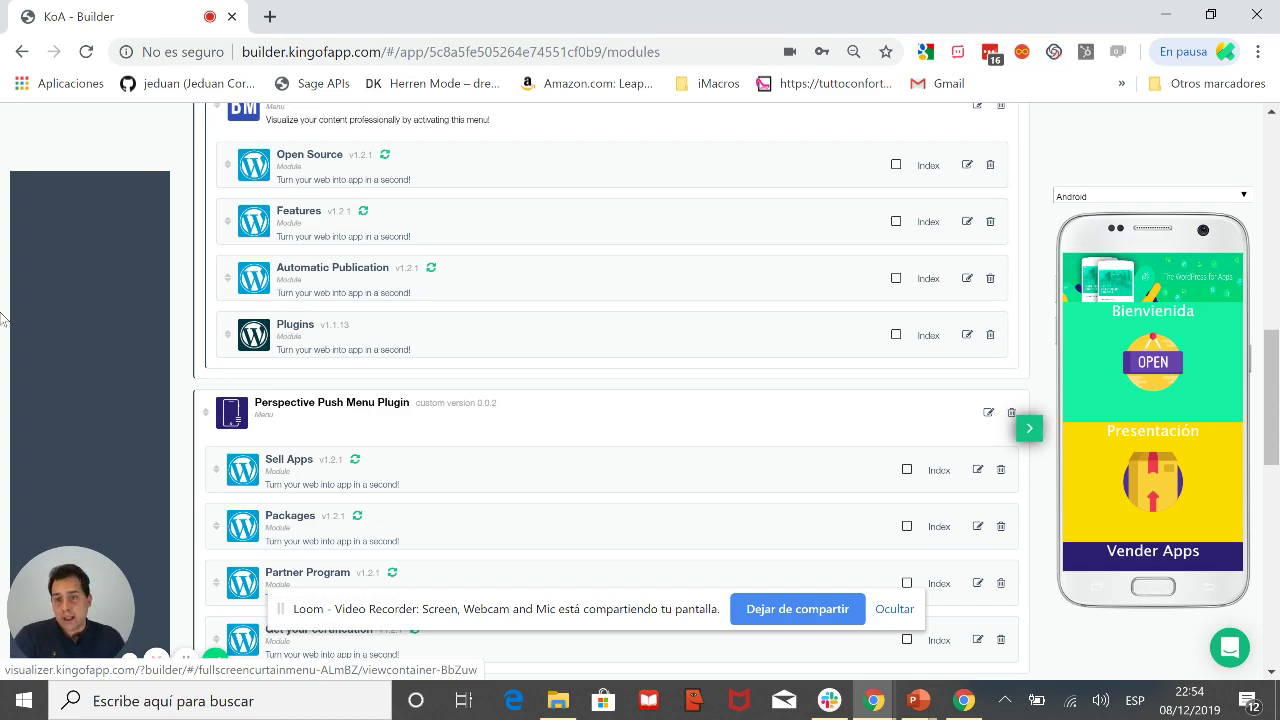
- Search the catalogue of addable modules for "wordpress" and return to the app's module list
scroll(78, 308, up, 10)
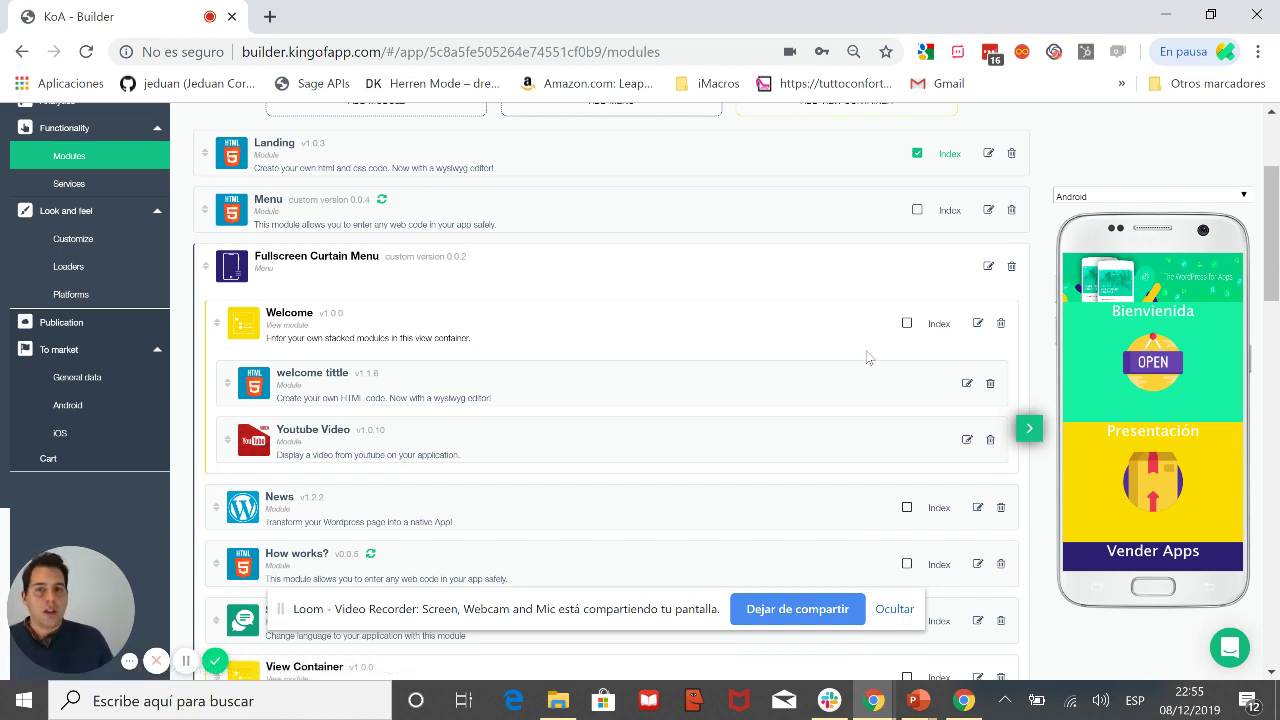
scroll(871, 357, up, 2)
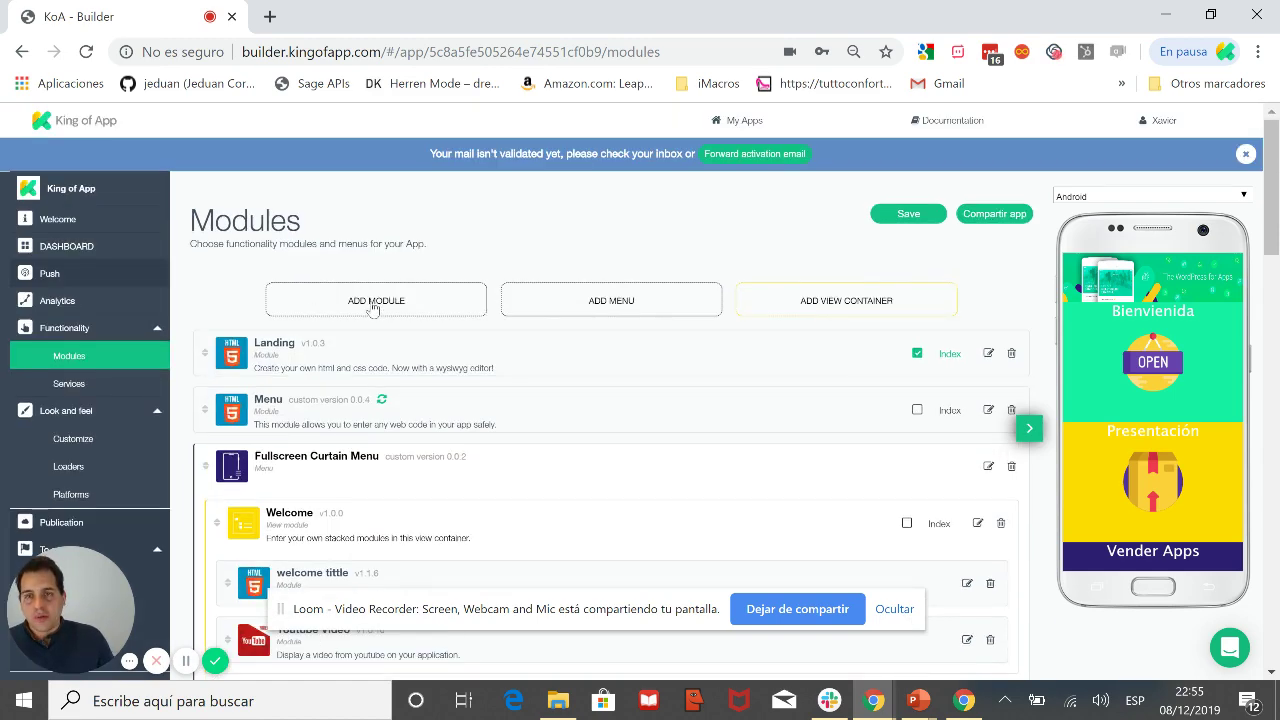
click(597, 310)
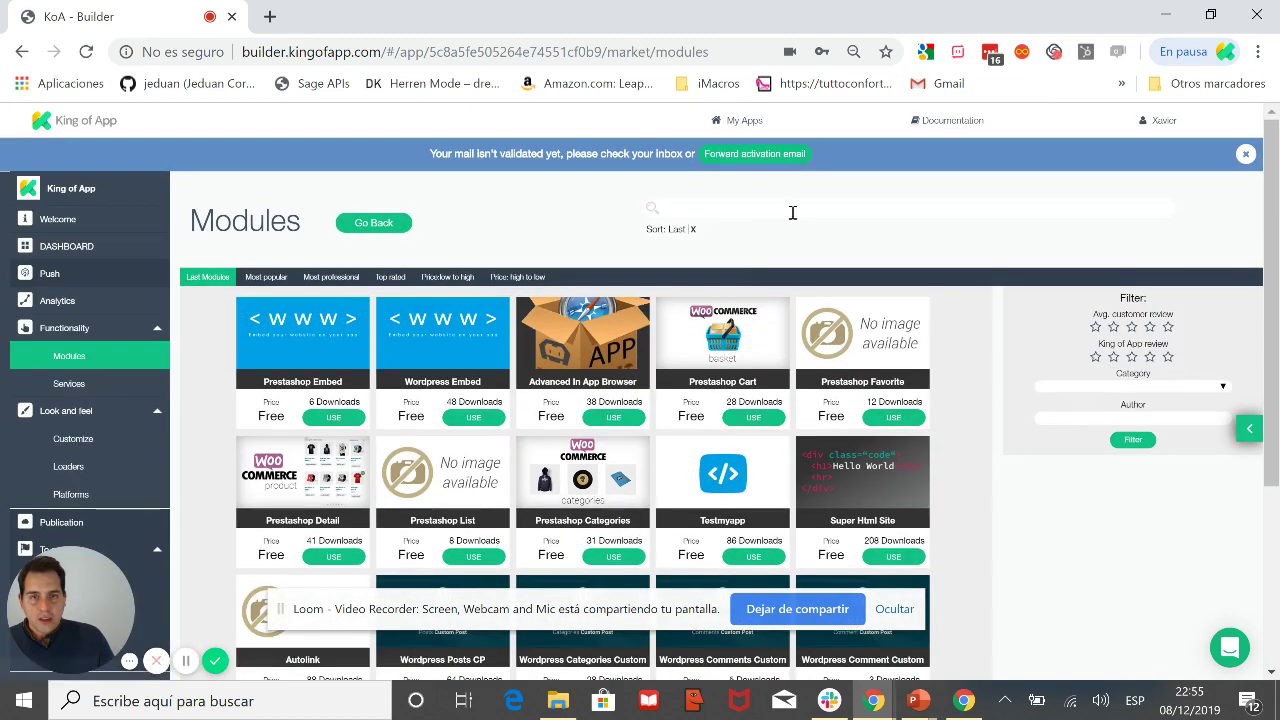
click(790, 209)
text(wordpress)
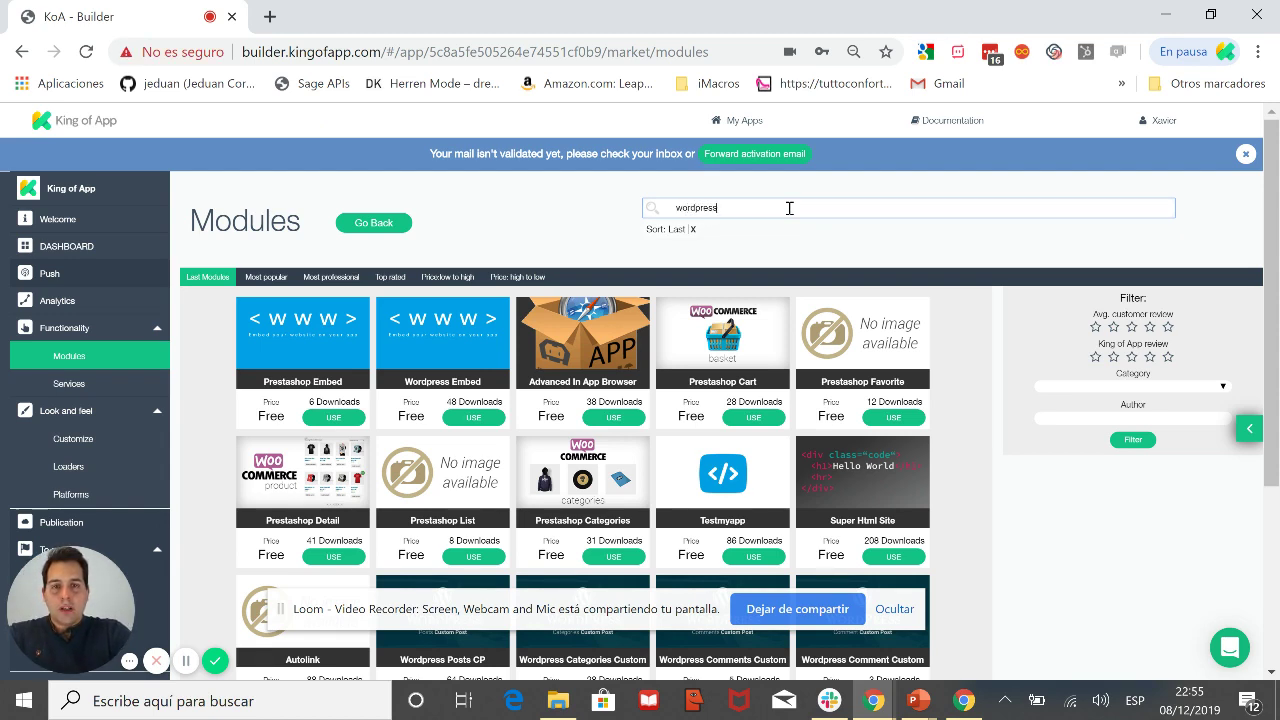
key(Return)
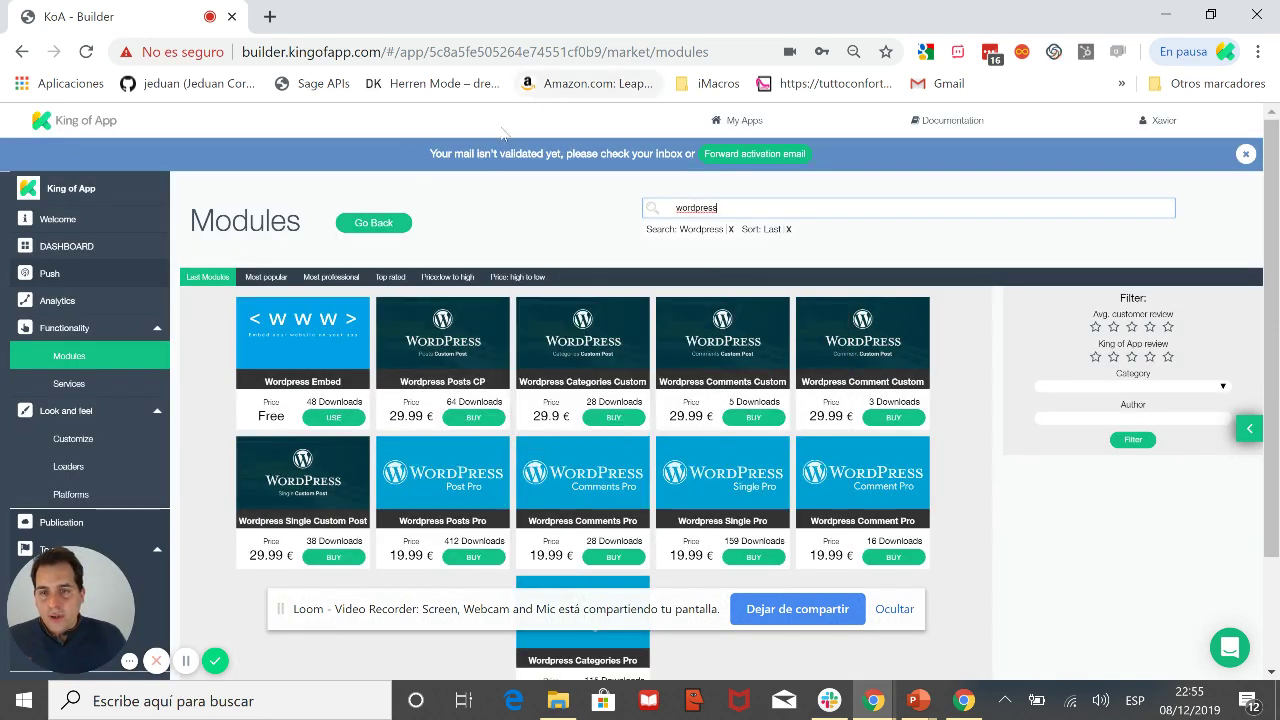
click(384, 238)
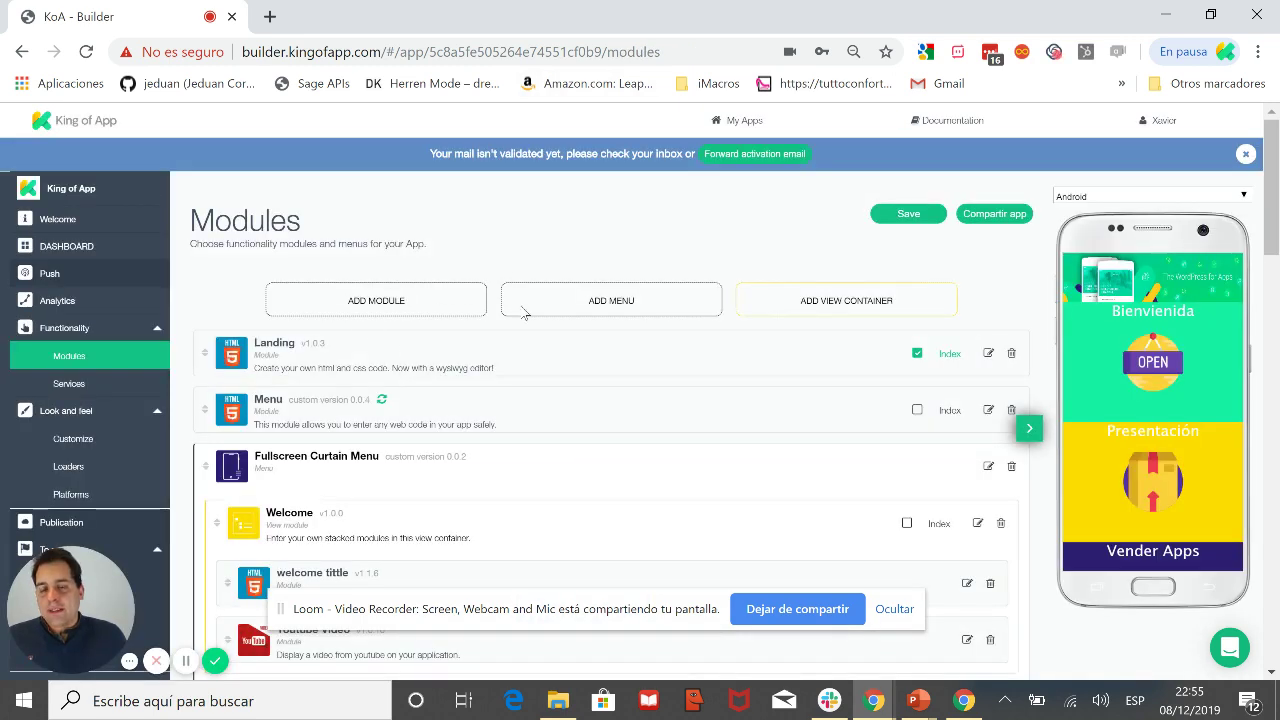
- Browse the catalogue of menus that can be added, including Full Menu and Gorilla Menu, and return to the app's module list
click(622, 298)
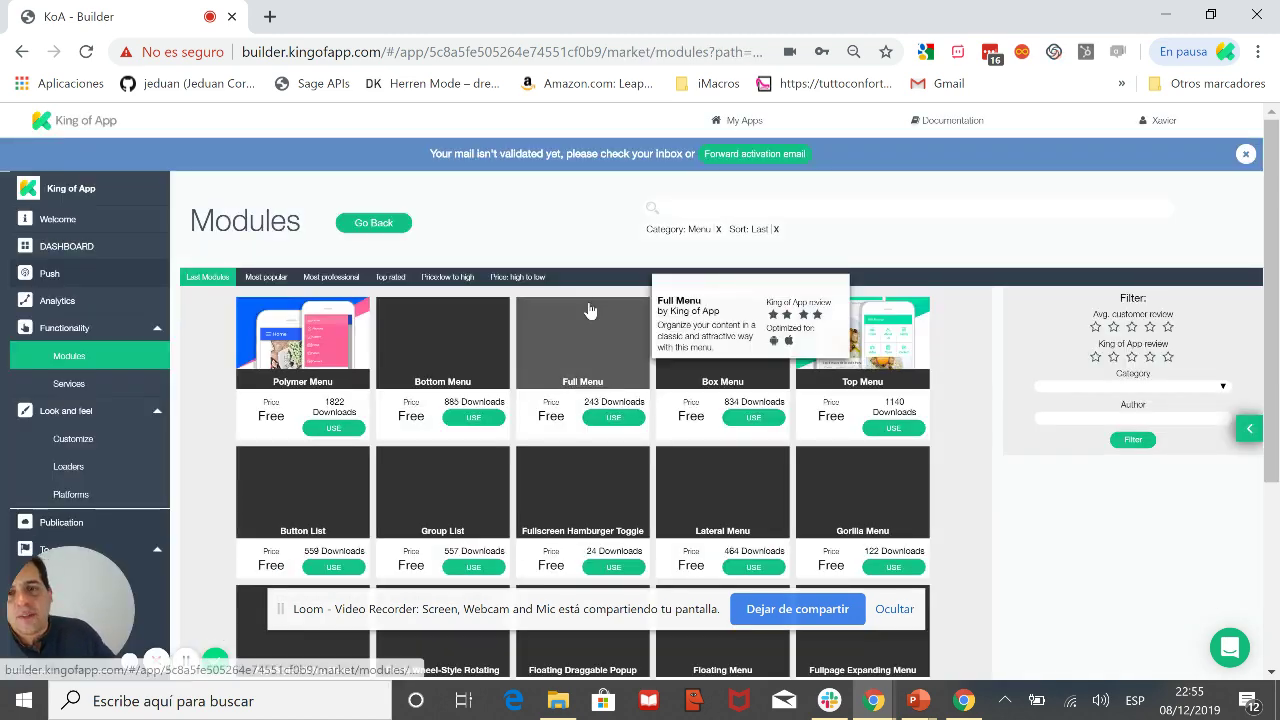
scroll(642, 455, down, 1)
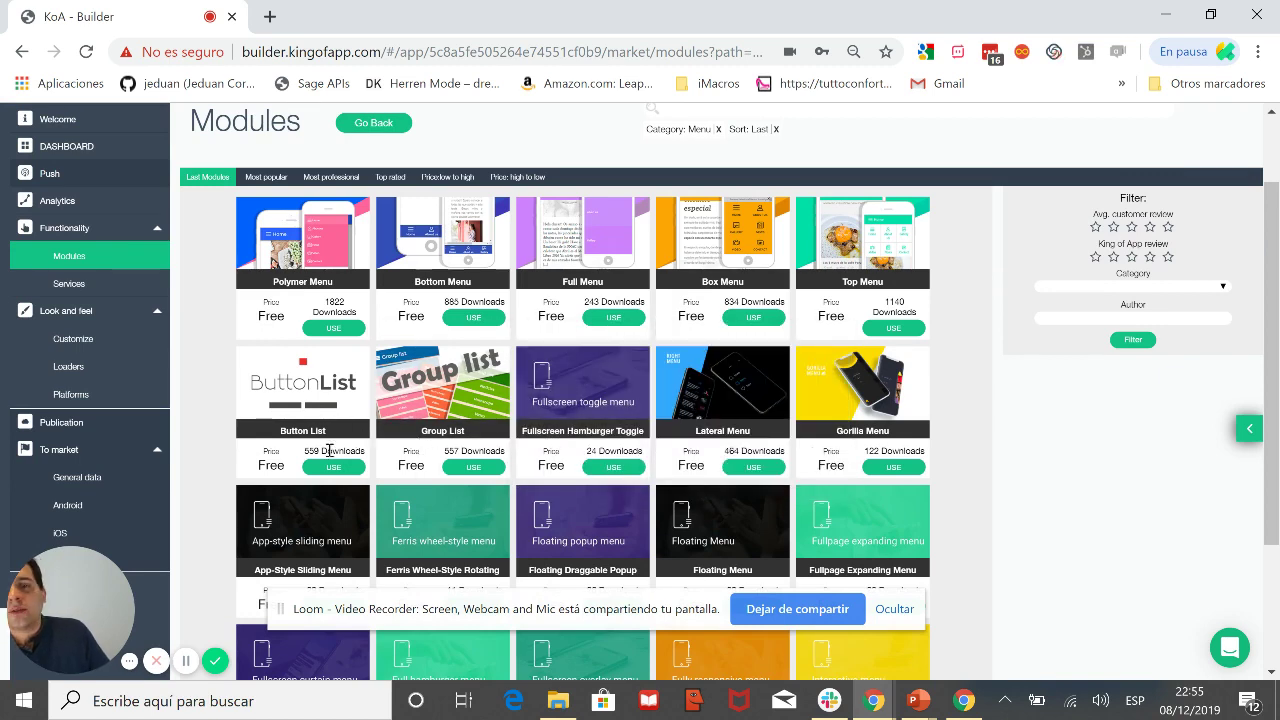
mouse_move(866, 410)
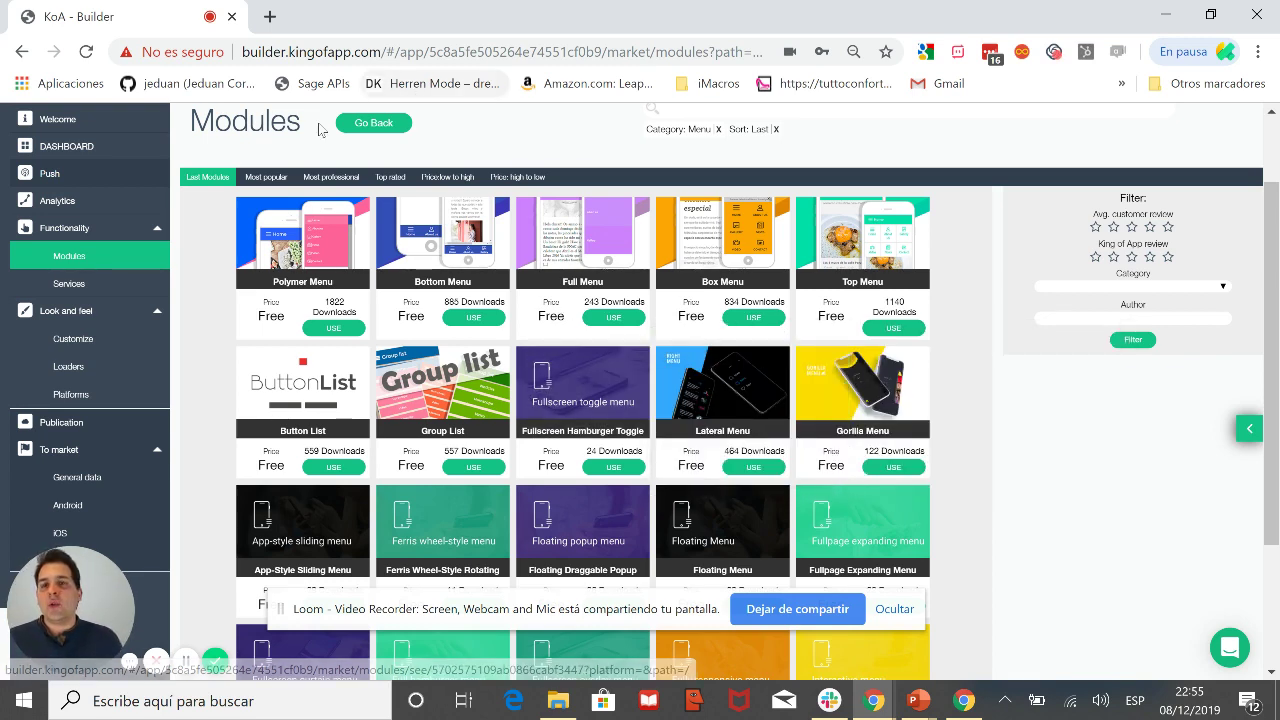
click(395, 130)
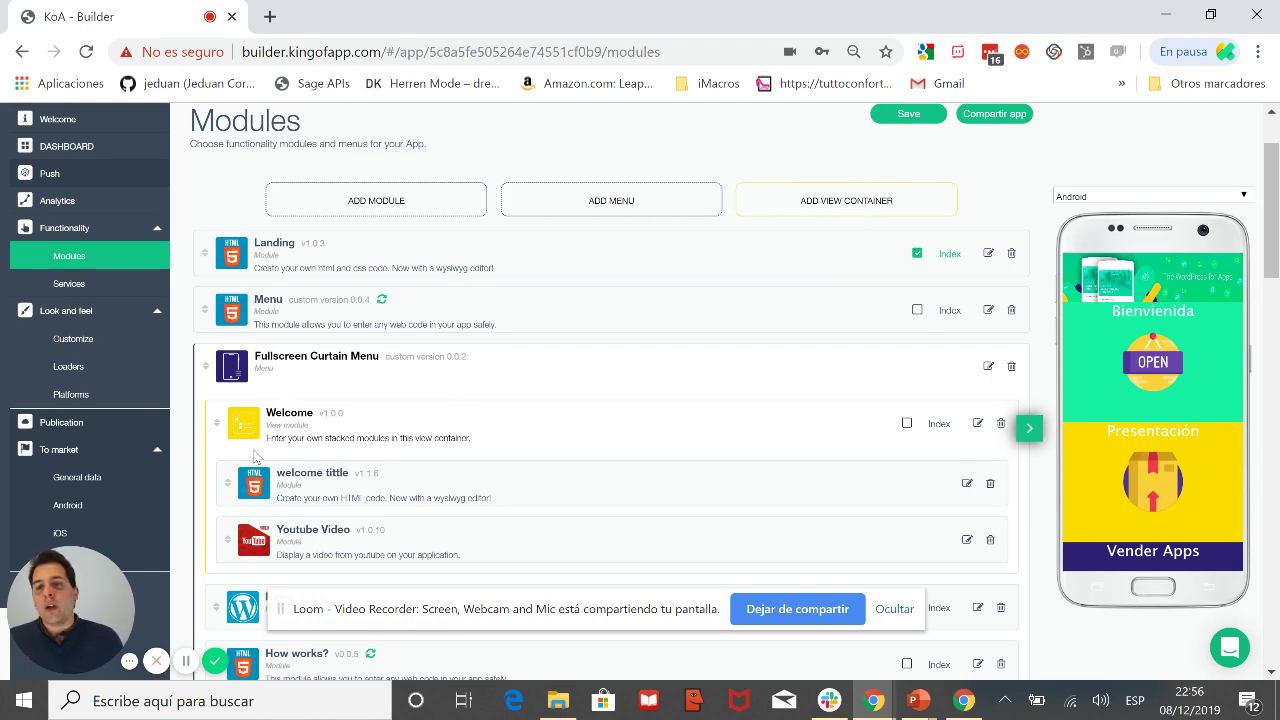
- Set the Welcome view module inside the Fullscreen Curtain Menu as the app's index and check it in the phone preview
scroll(255, 457, down, 2)
scroll(457, 406, up, 2)
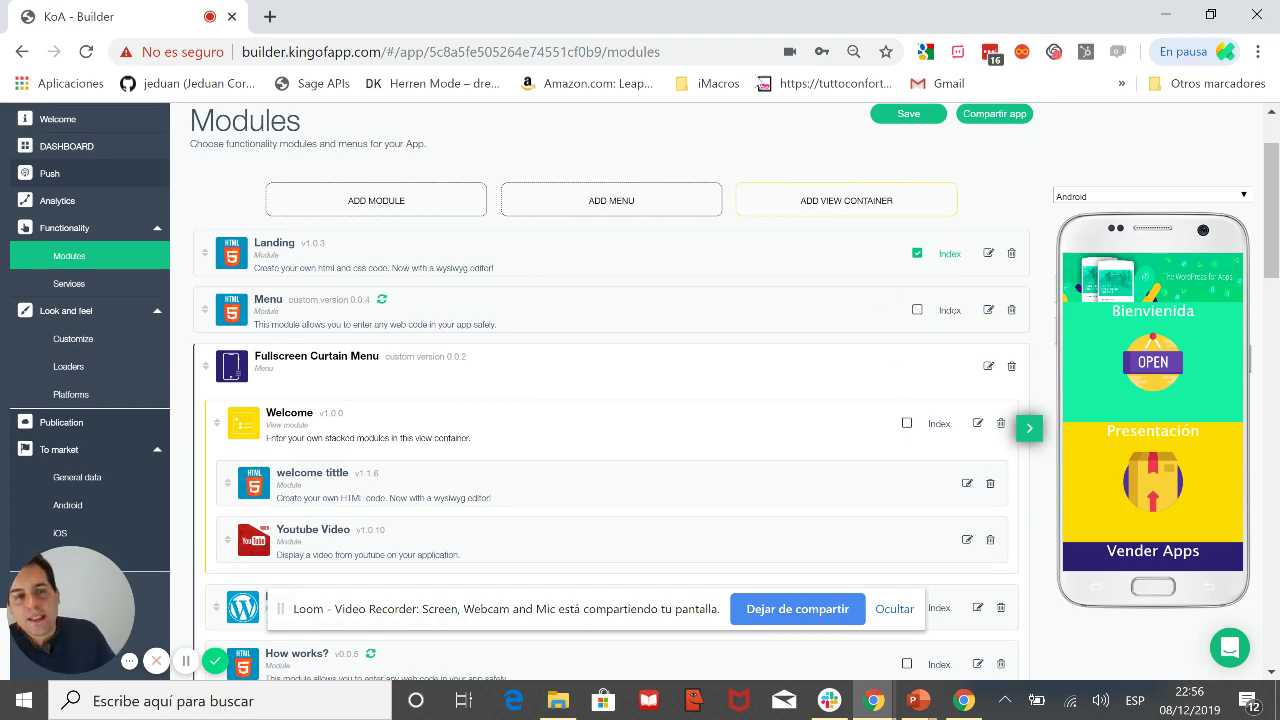
click(907, 423)
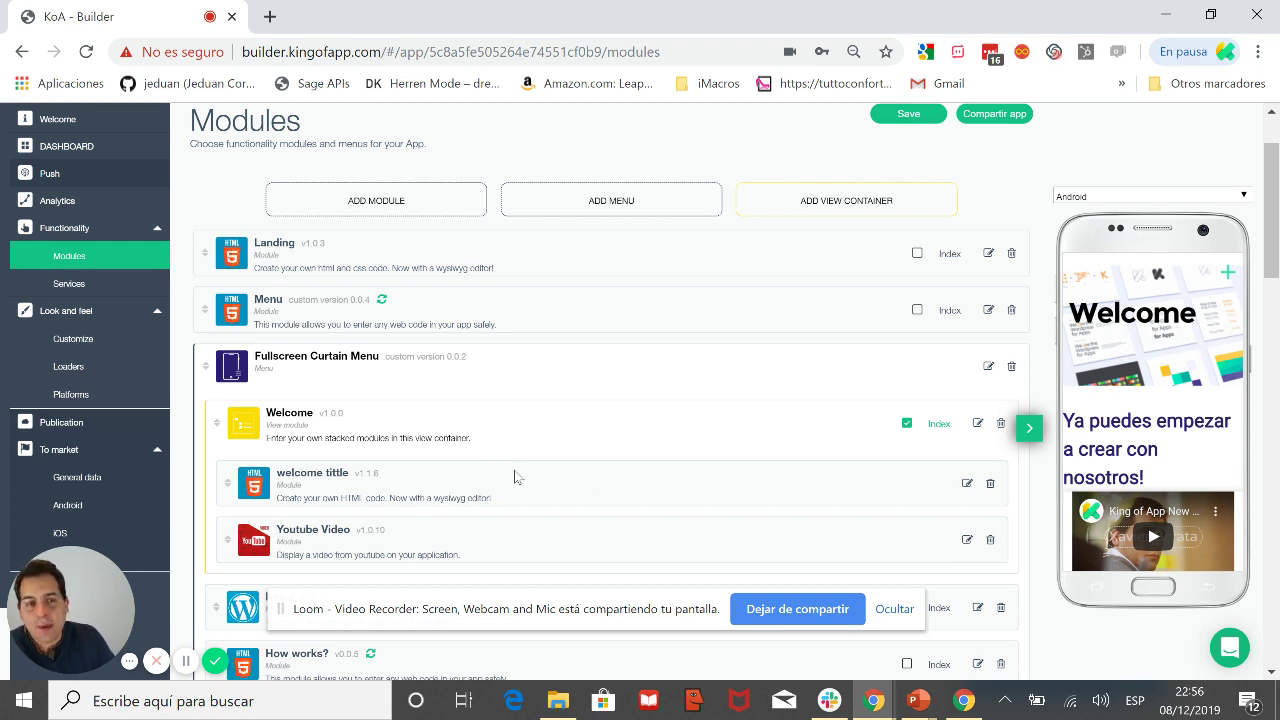
scroll(1140, 490, down, 1)
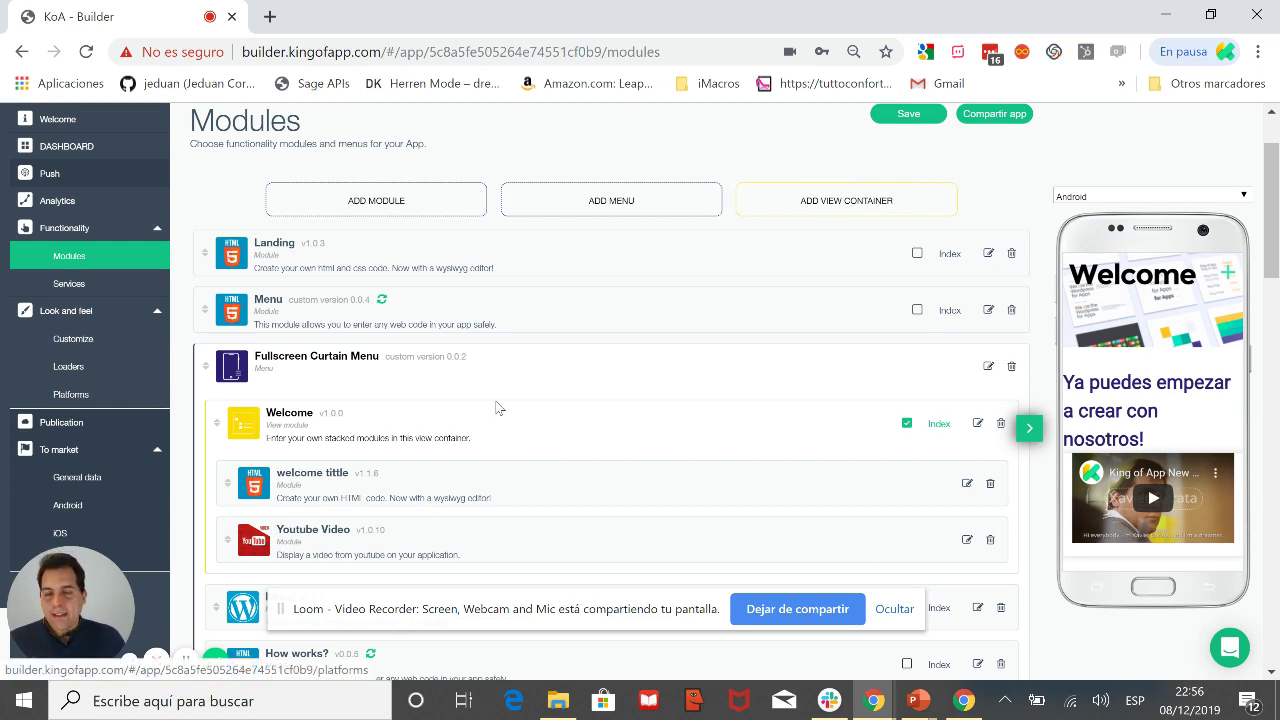
- Open the app's Services page and browse the catalogue of services that can be added, including Paypal Service and Stripe Service
click(89, 286)
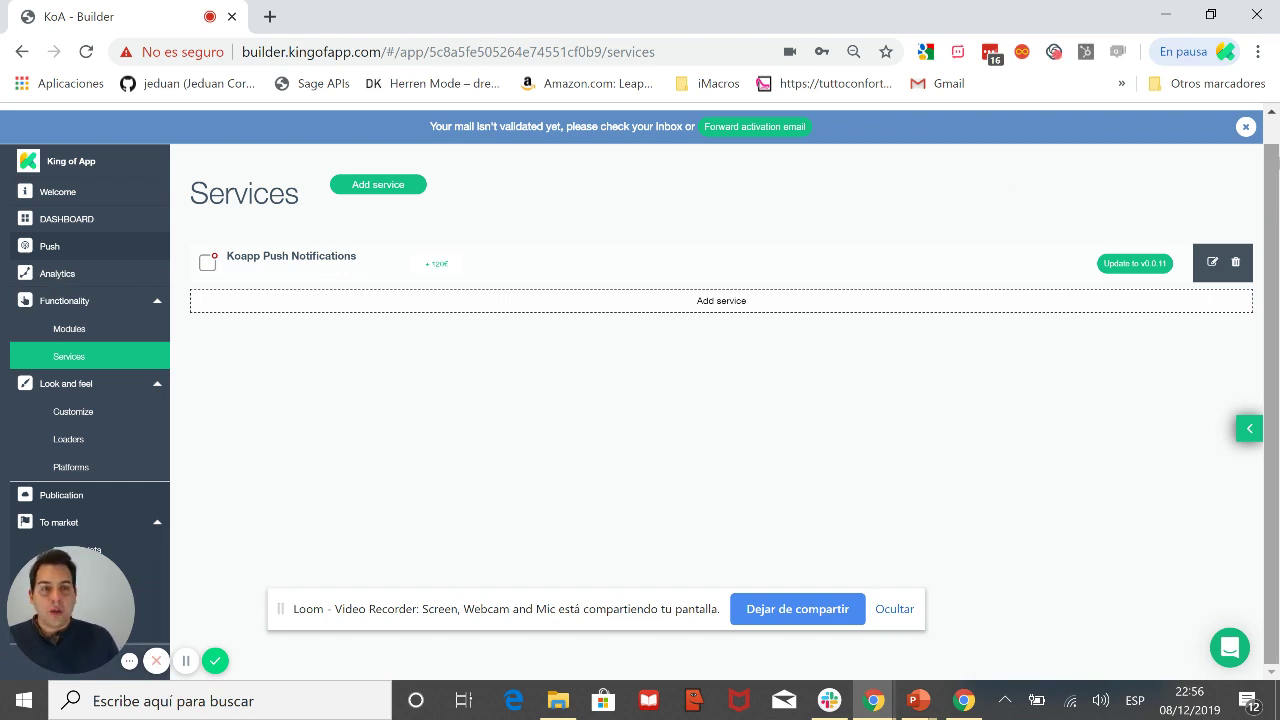
click(360, 184)
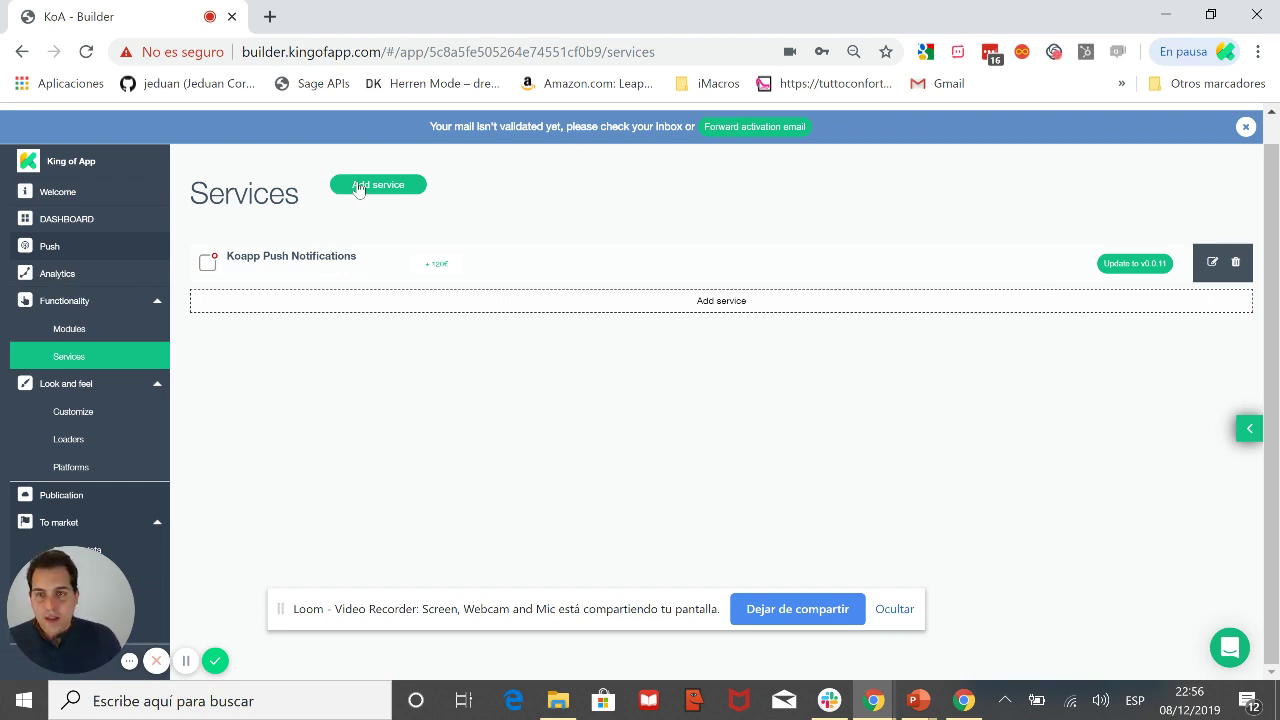
scroll(357, 181, down, 1)
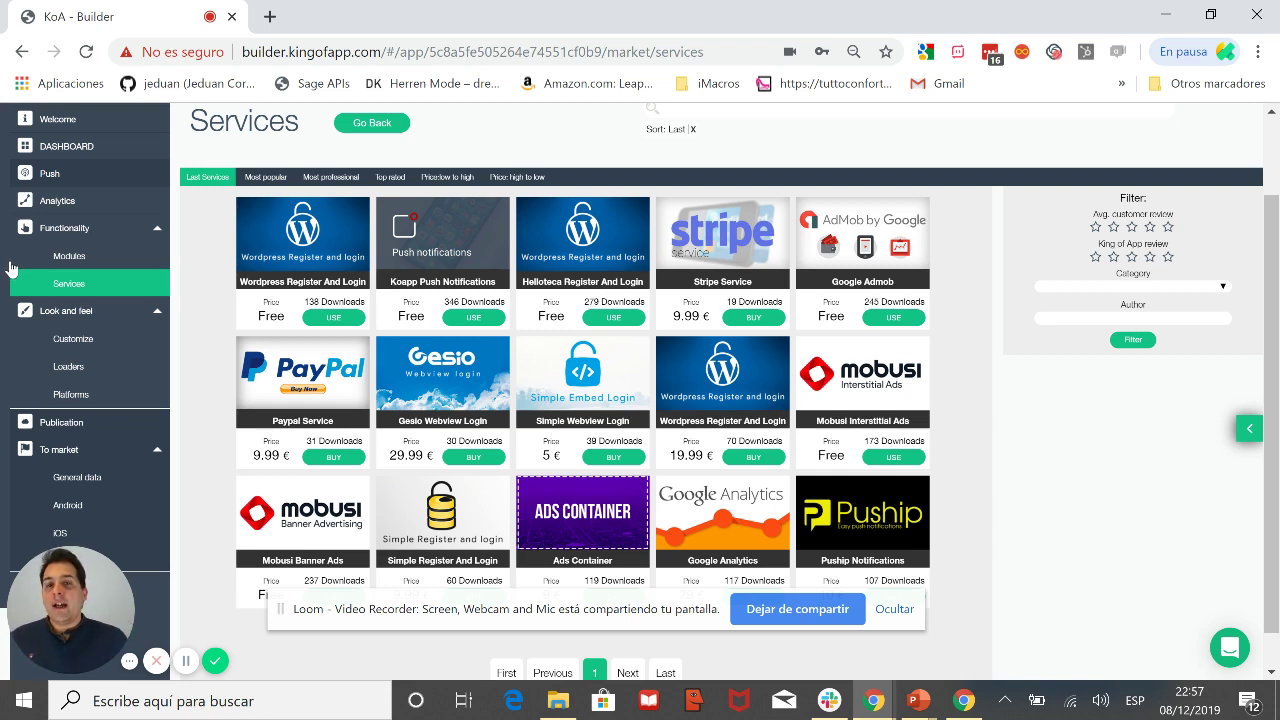
mouse_move(272, 396)
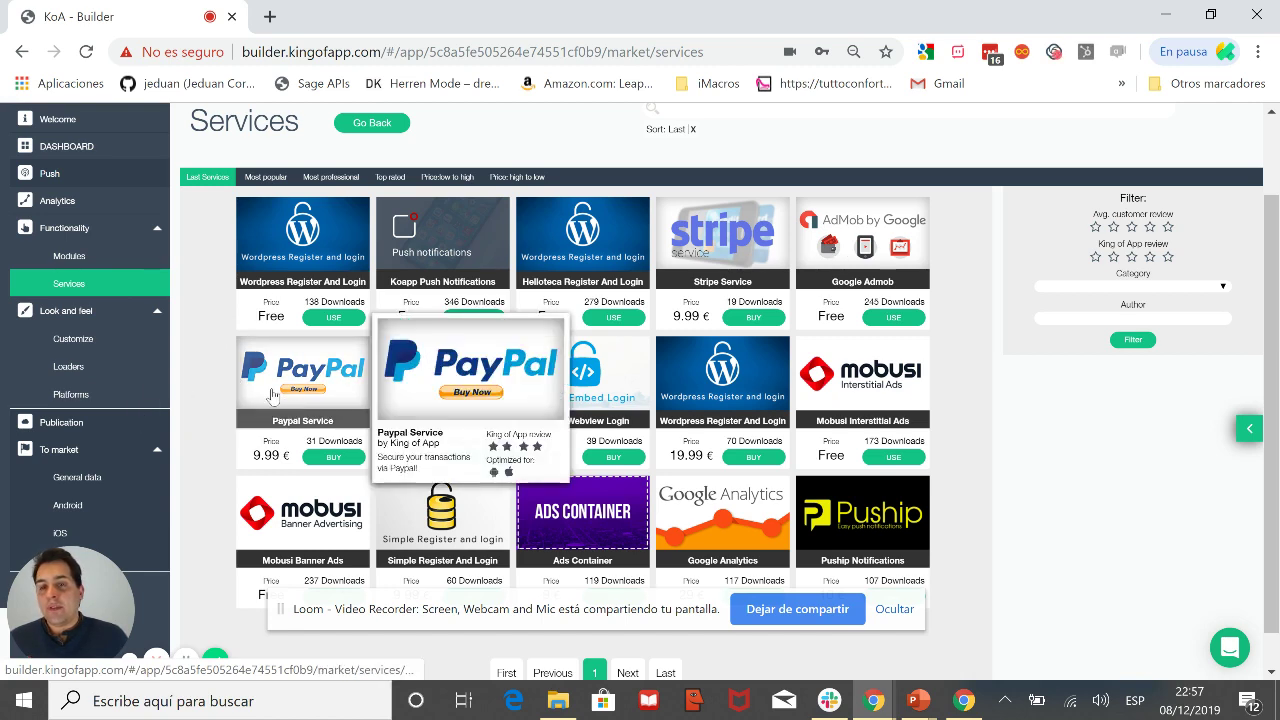
mouse_move(680, 250)
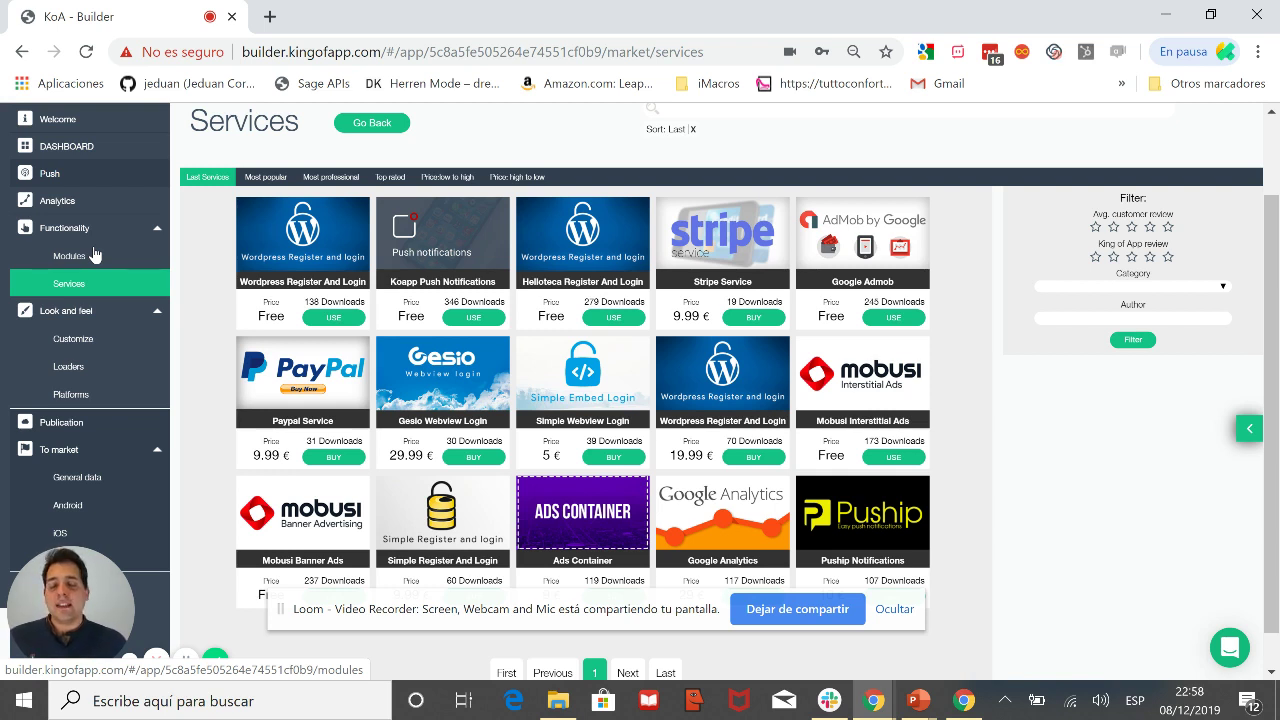
- Open the app's Customize page and review its image, background, font and color settings
click(72, 340)
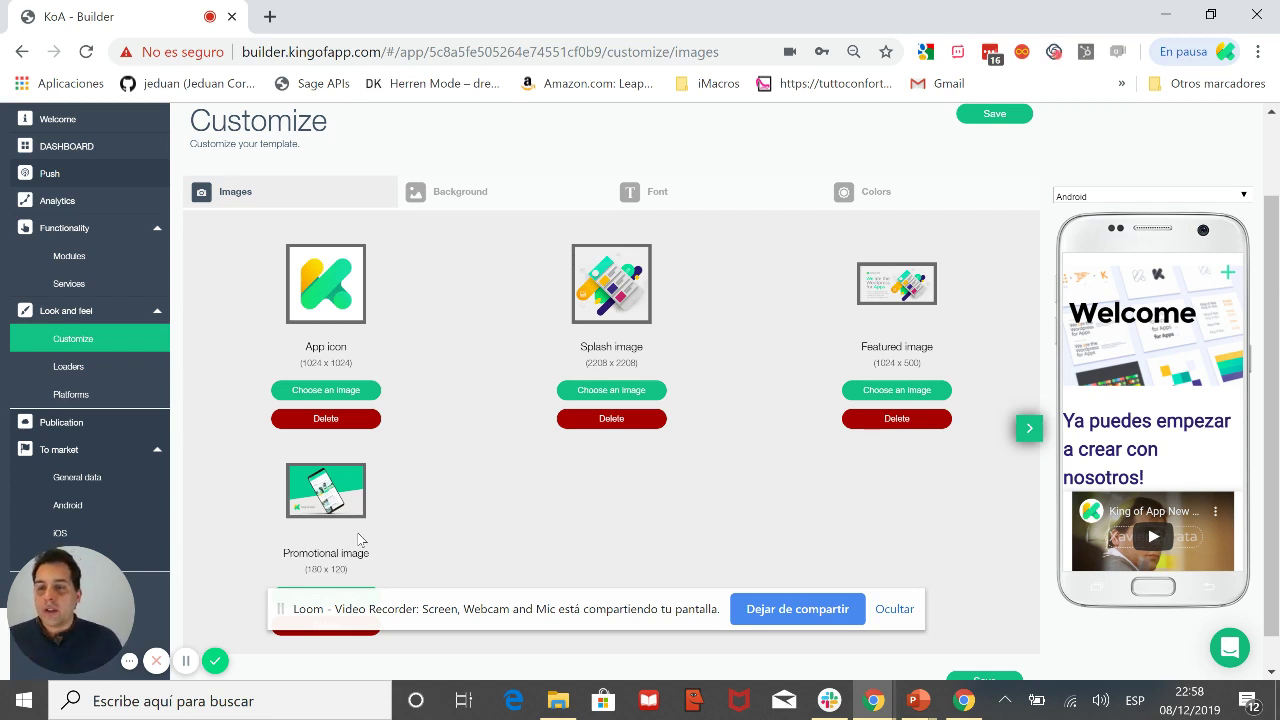
click(492, 200)
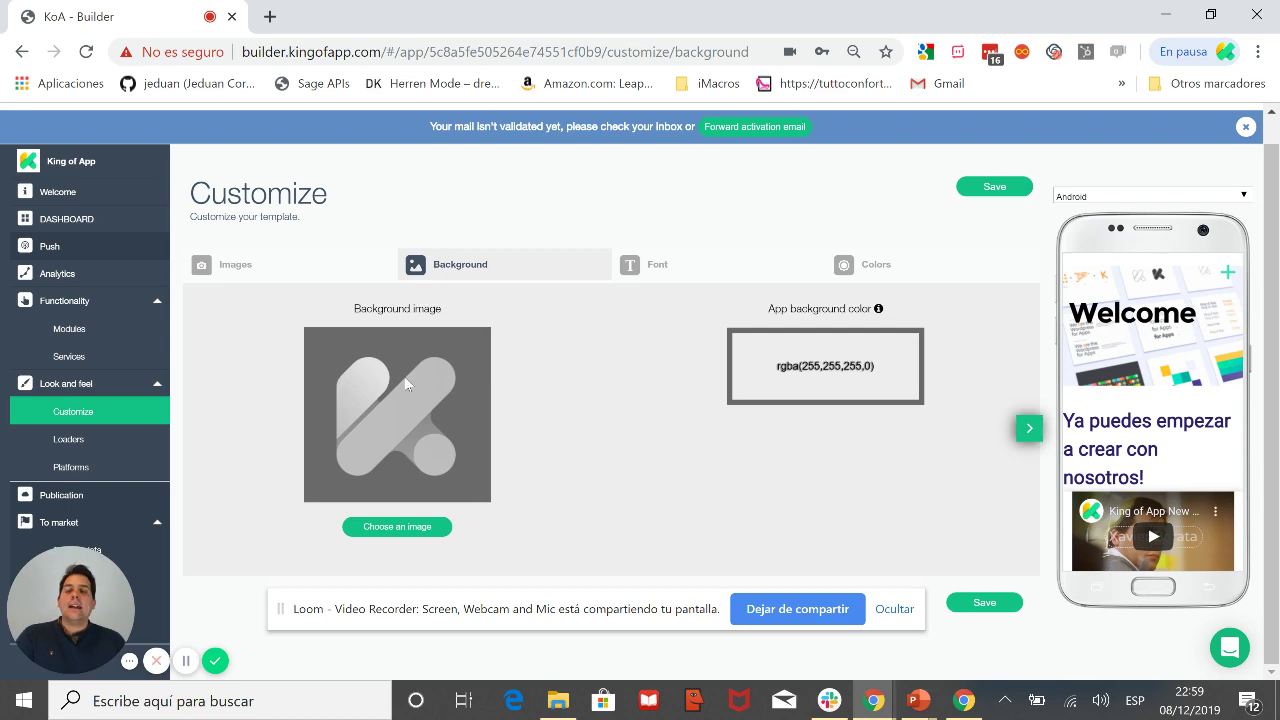
click(690, 282)
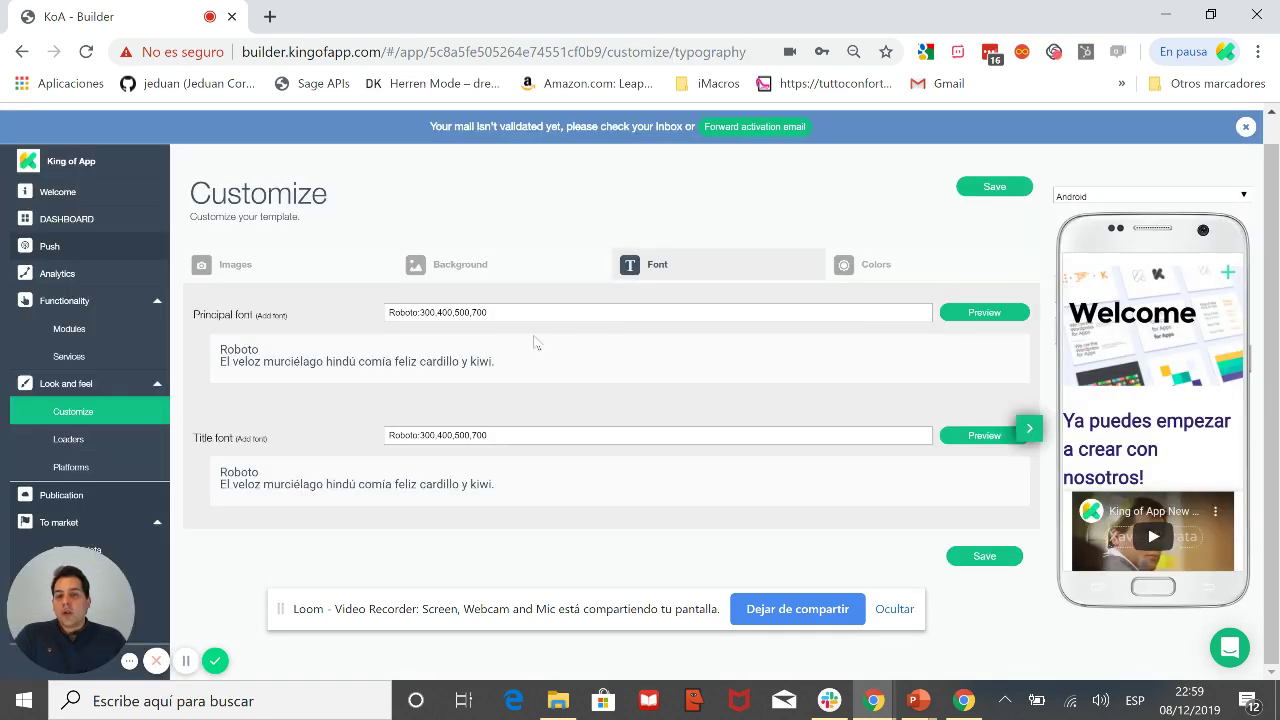
double_click(518, 311)
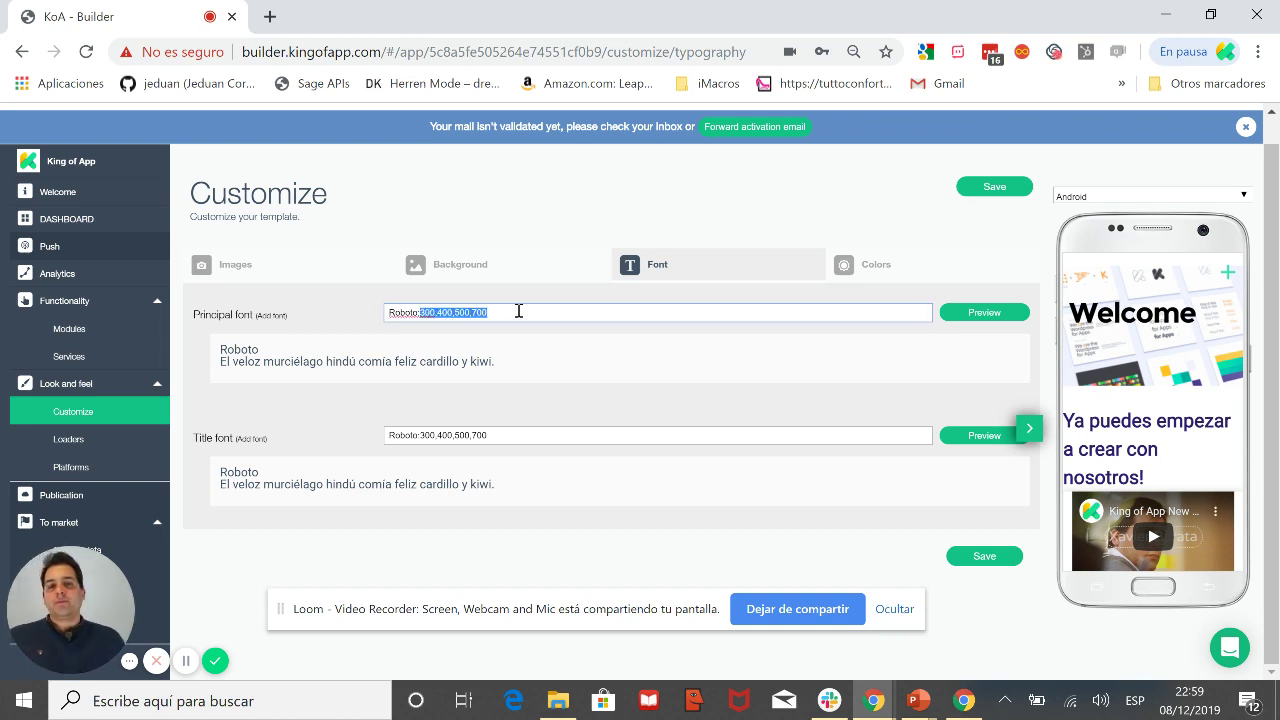
click(518, 311)
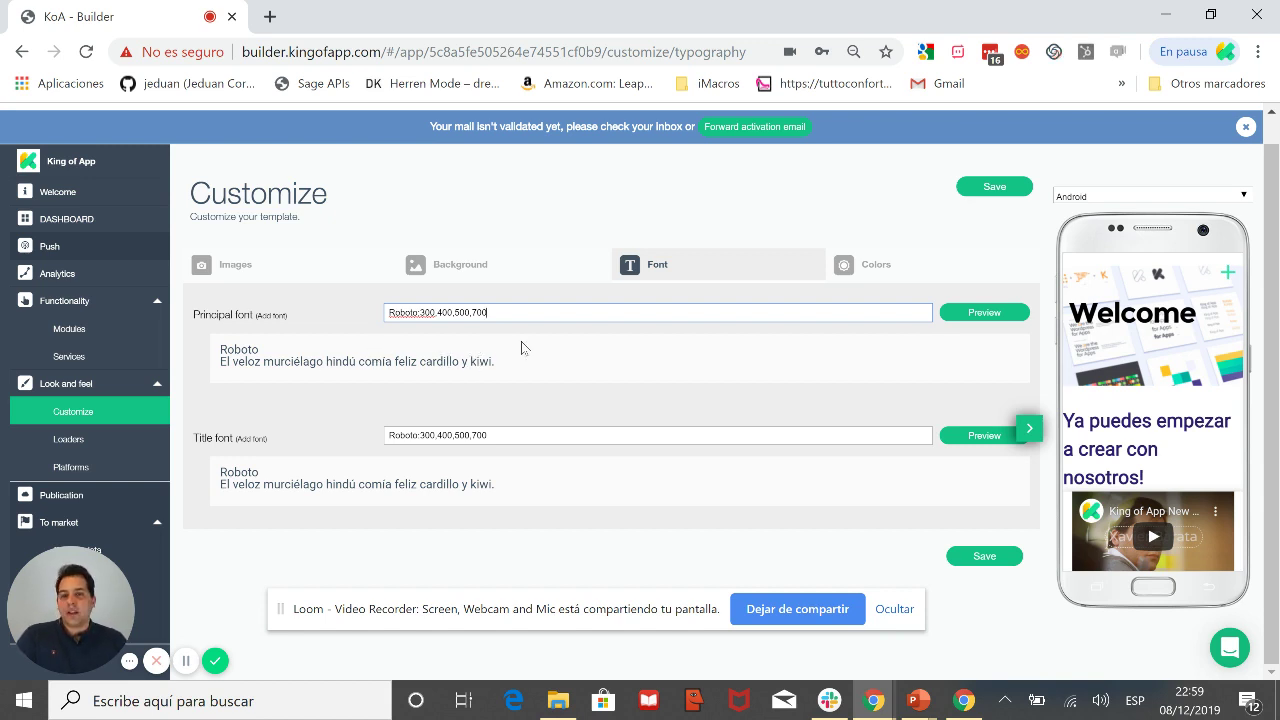
click(886, 274)
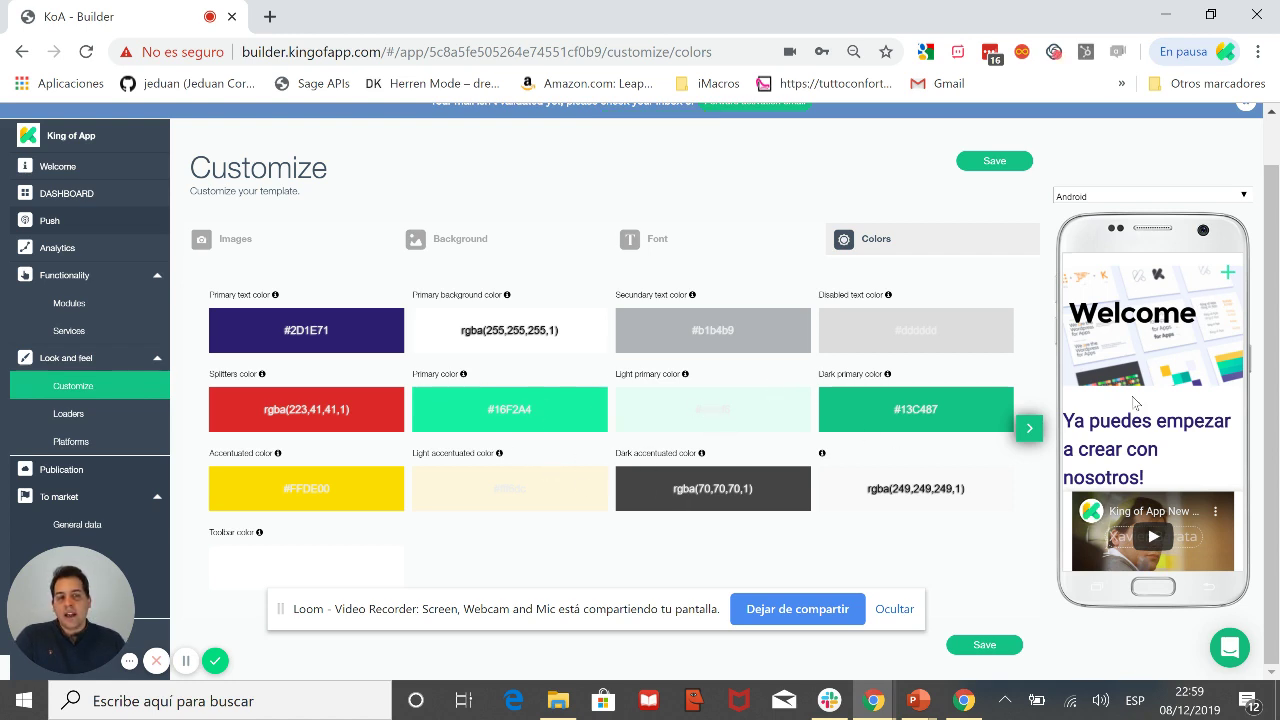
- Browse the Loaders catalogue and the themes available for the iOS platform, and return to the Platforms page
click(110, 412)
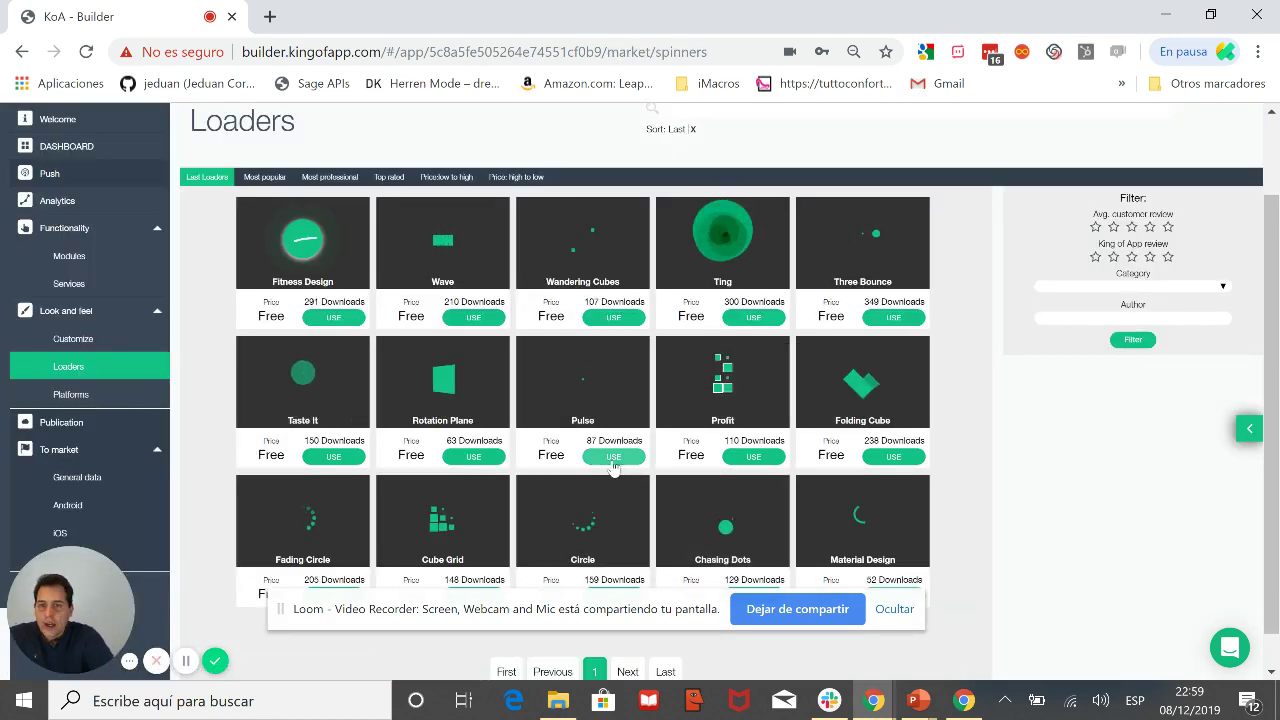
click(74, 396)
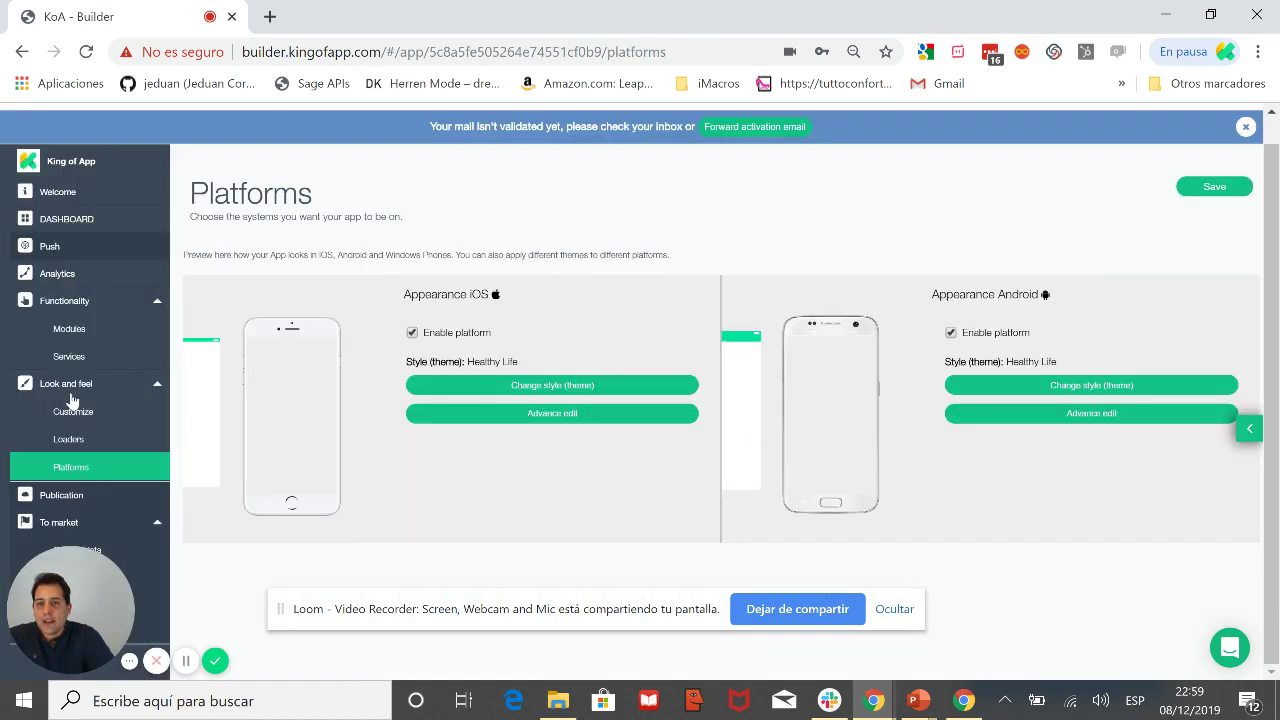
click(555, 388)
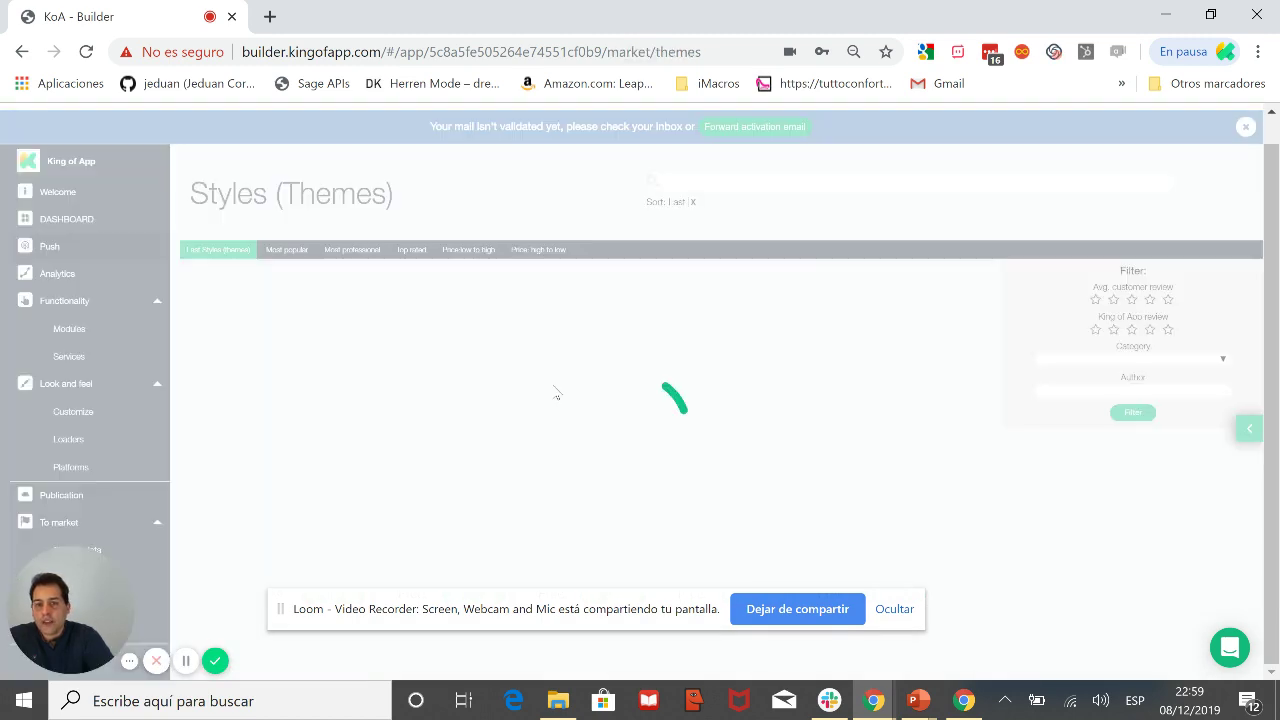
scroll(645, 533, down, 2)
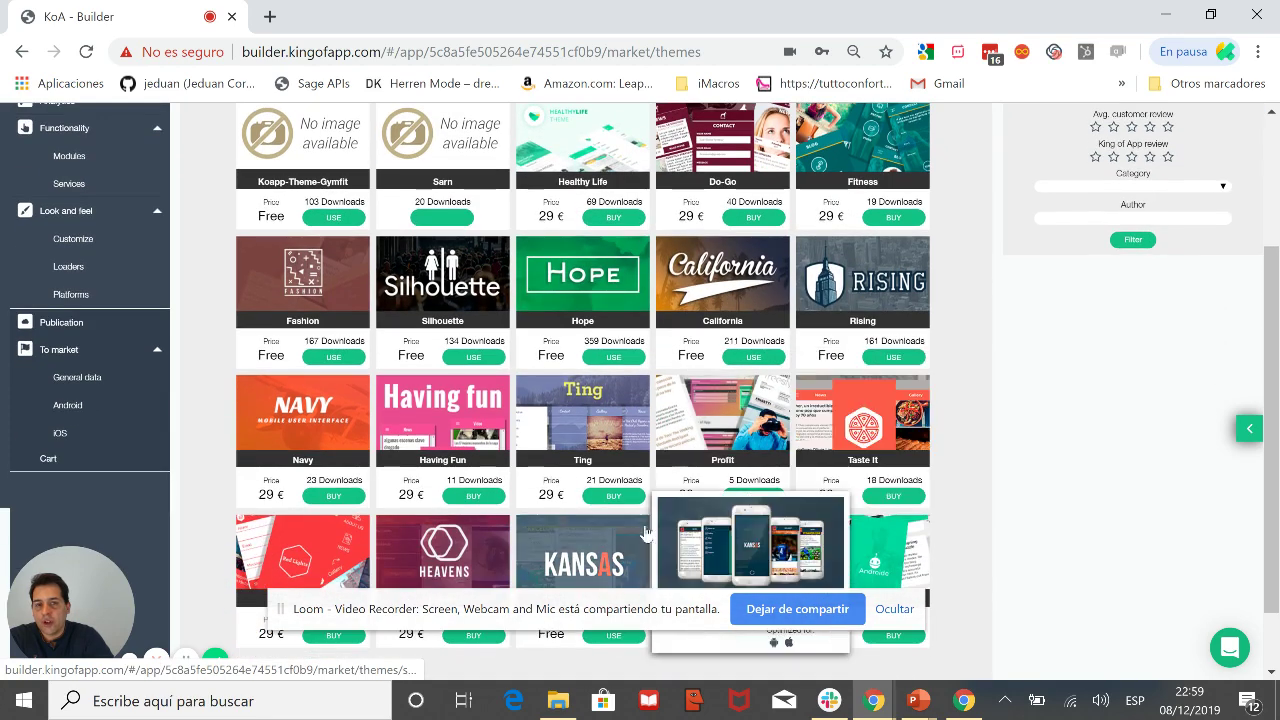
scroll(700, 400, up, 2)
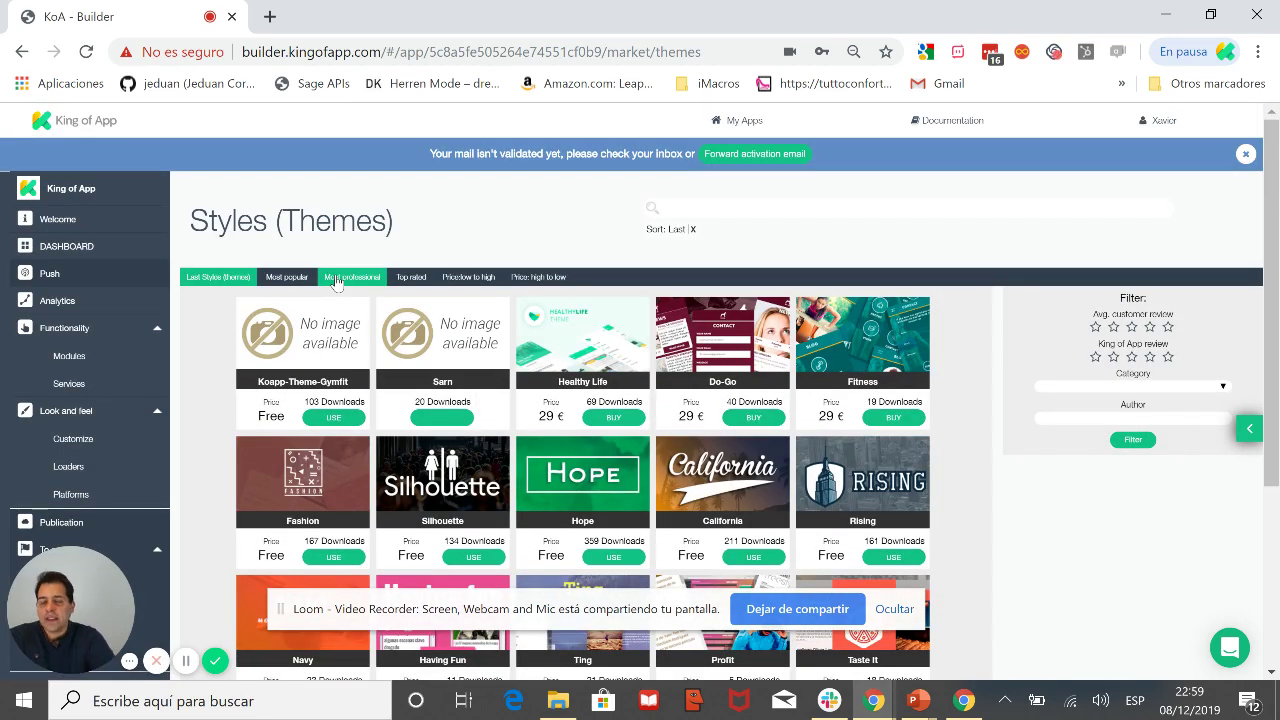
click(22, 52)
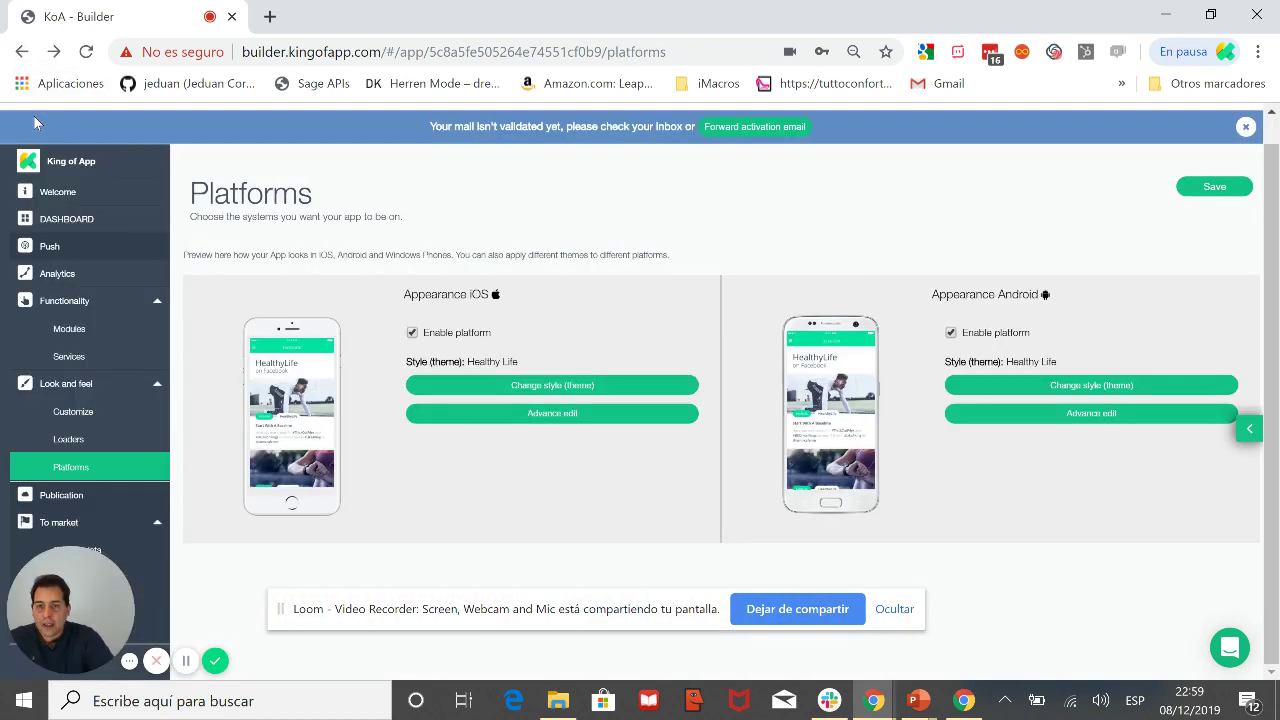
- View the code of healthy-life-badge.html in the iOS theme's advanced editor and return to the Platforms page
click(552, 413)
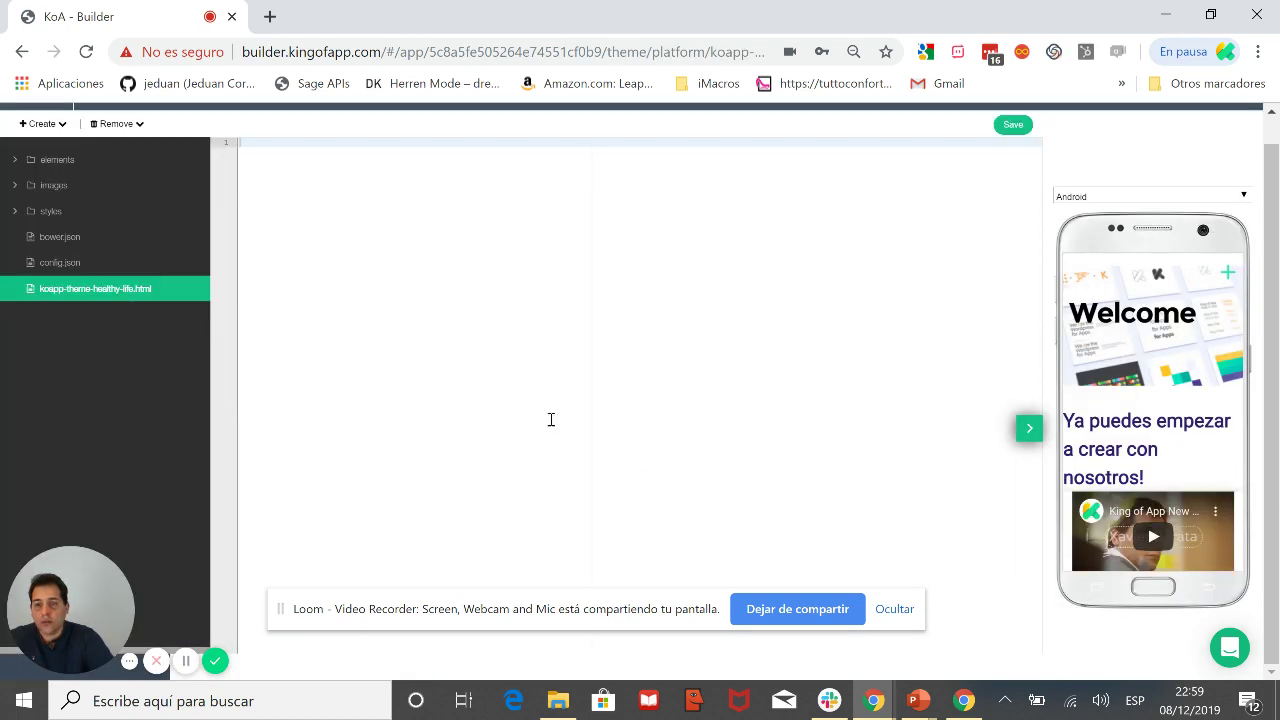
click(47, 161)
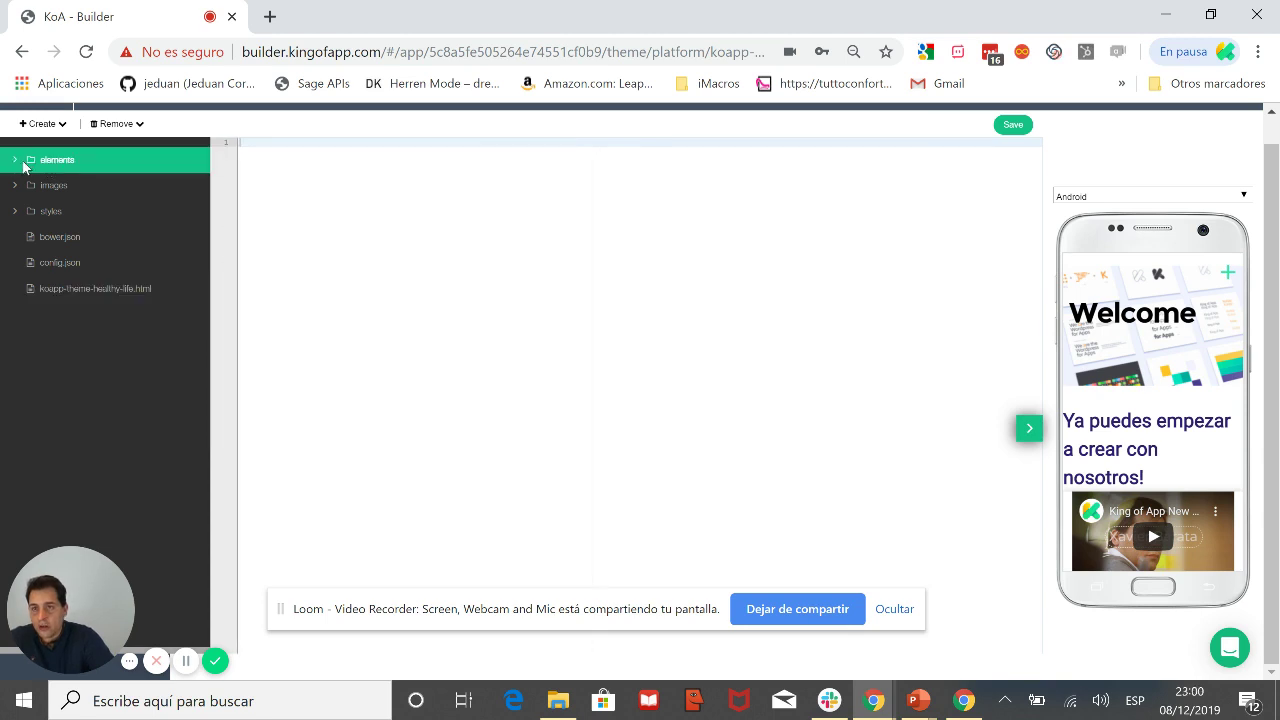
click(15, 162)
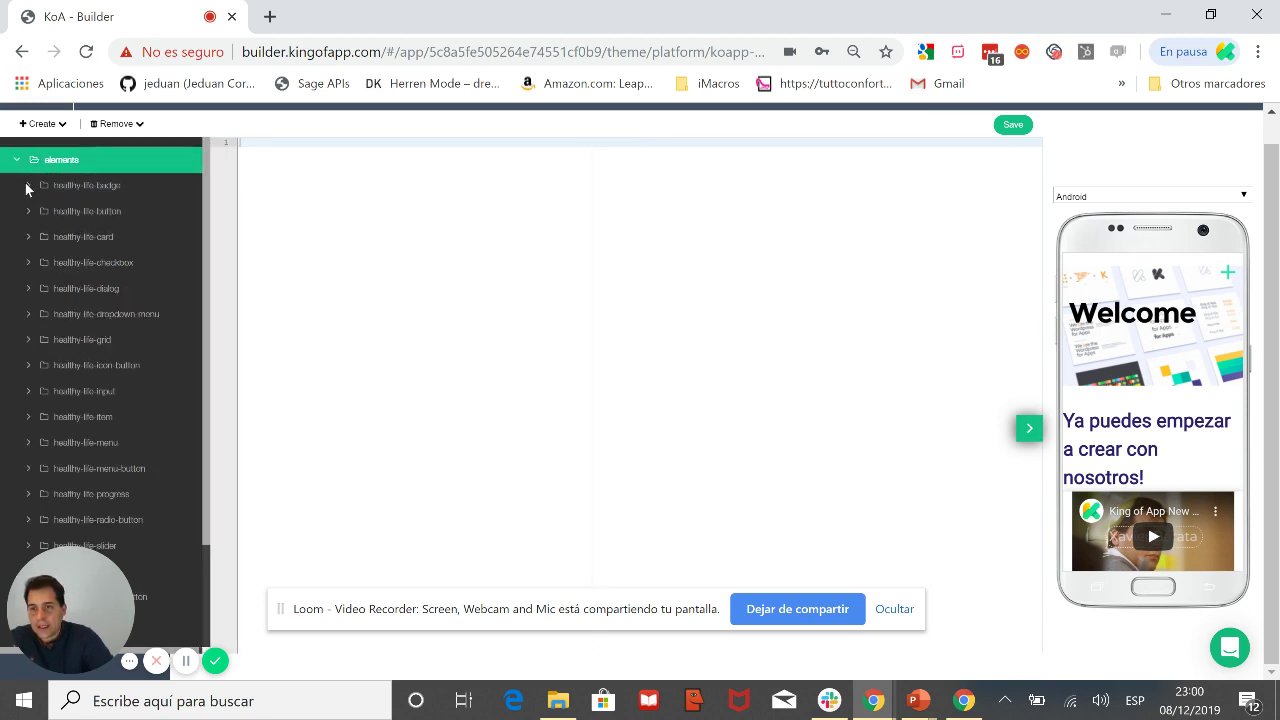
click(30, 186)
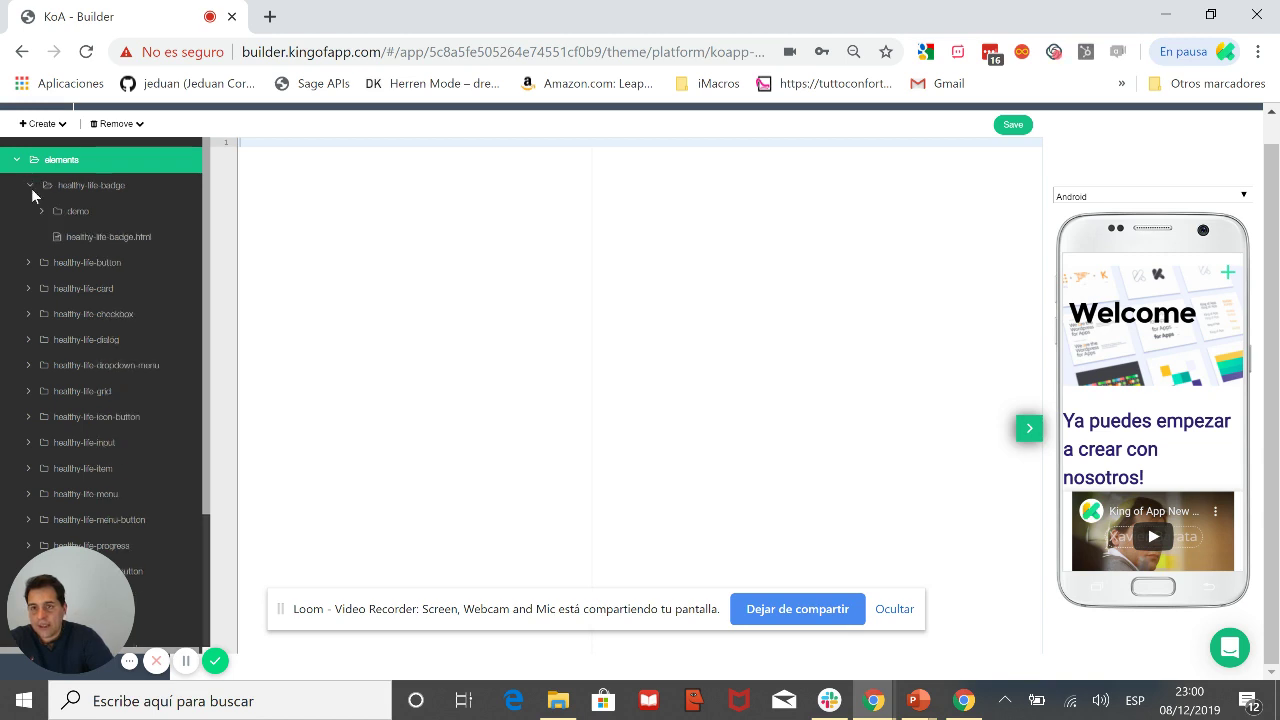
click(83, 241)
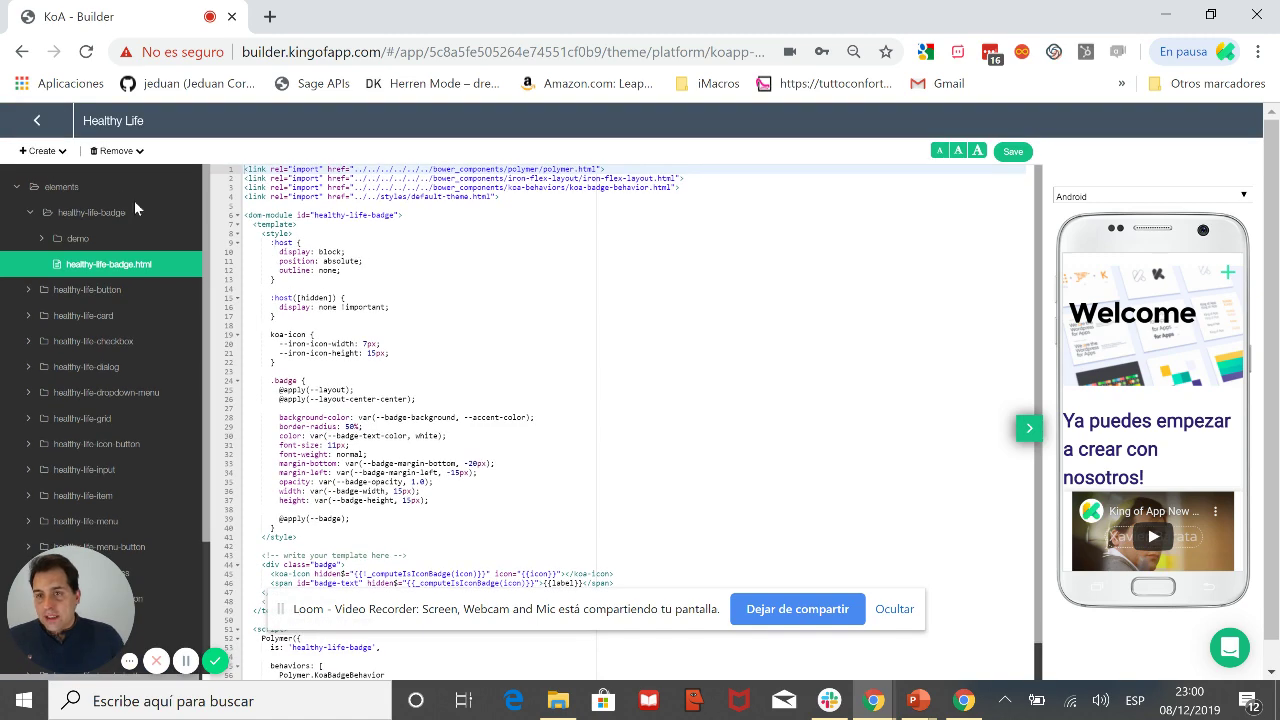
click(20, 122)
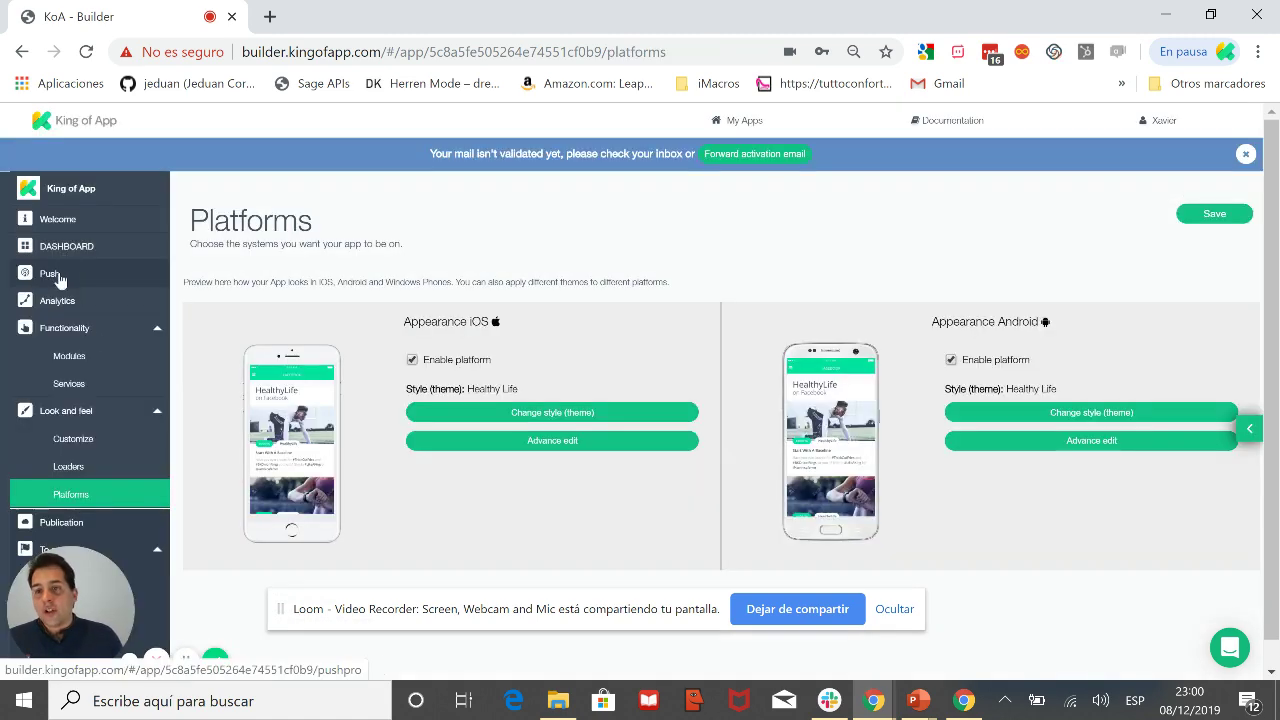
- View the source files of the "welcome tittle" module inside the Welcome view in the advanced editor and return to its settings
click(84, 362)
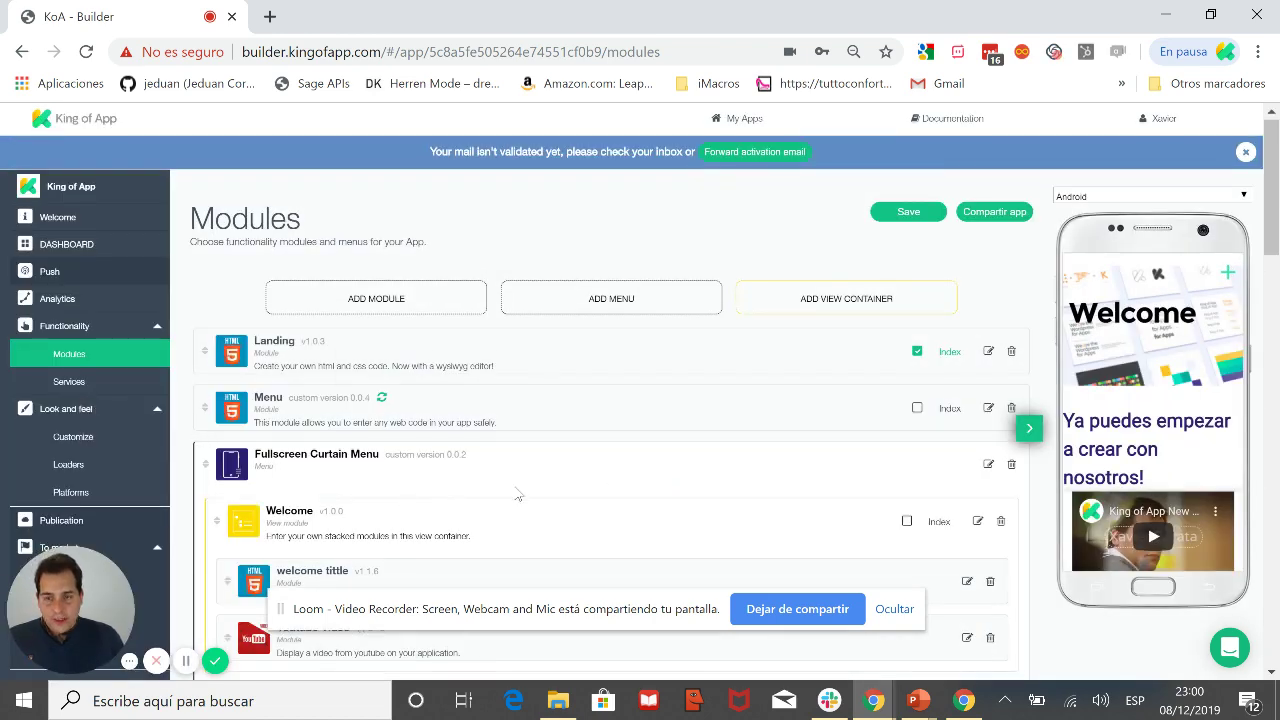
scroll(517, 491, down, 2)
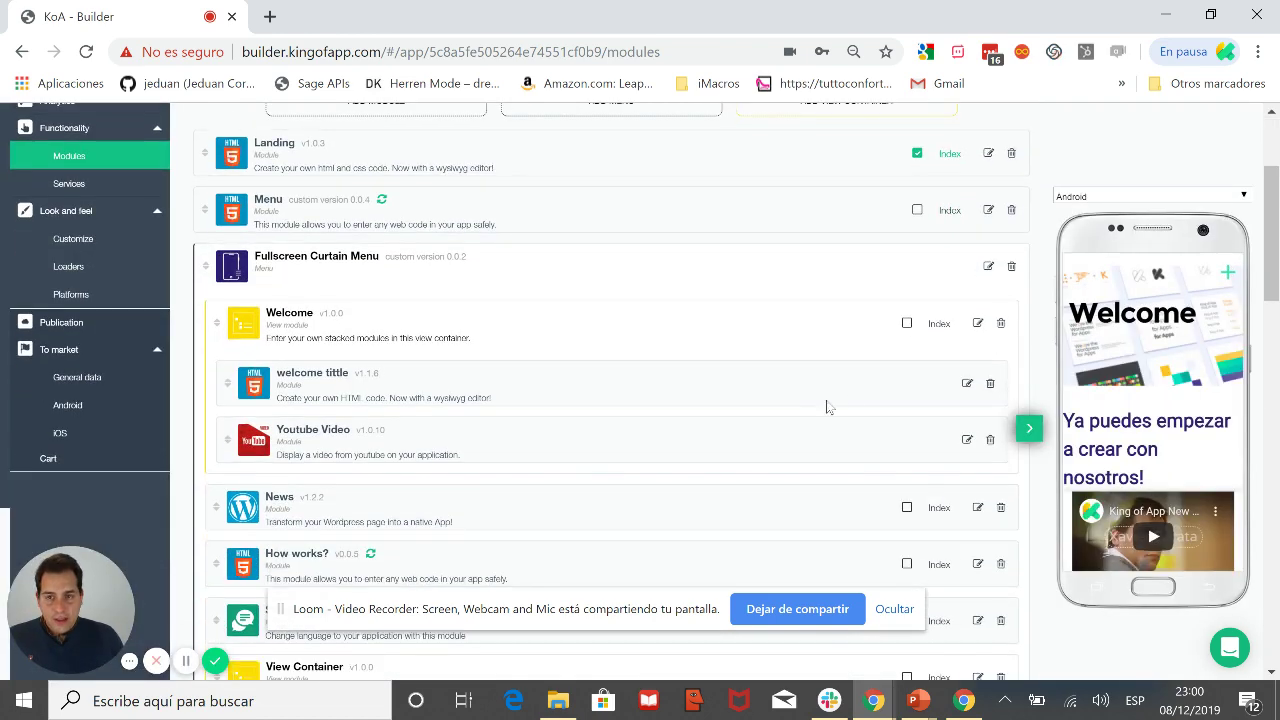
click(966, 385)
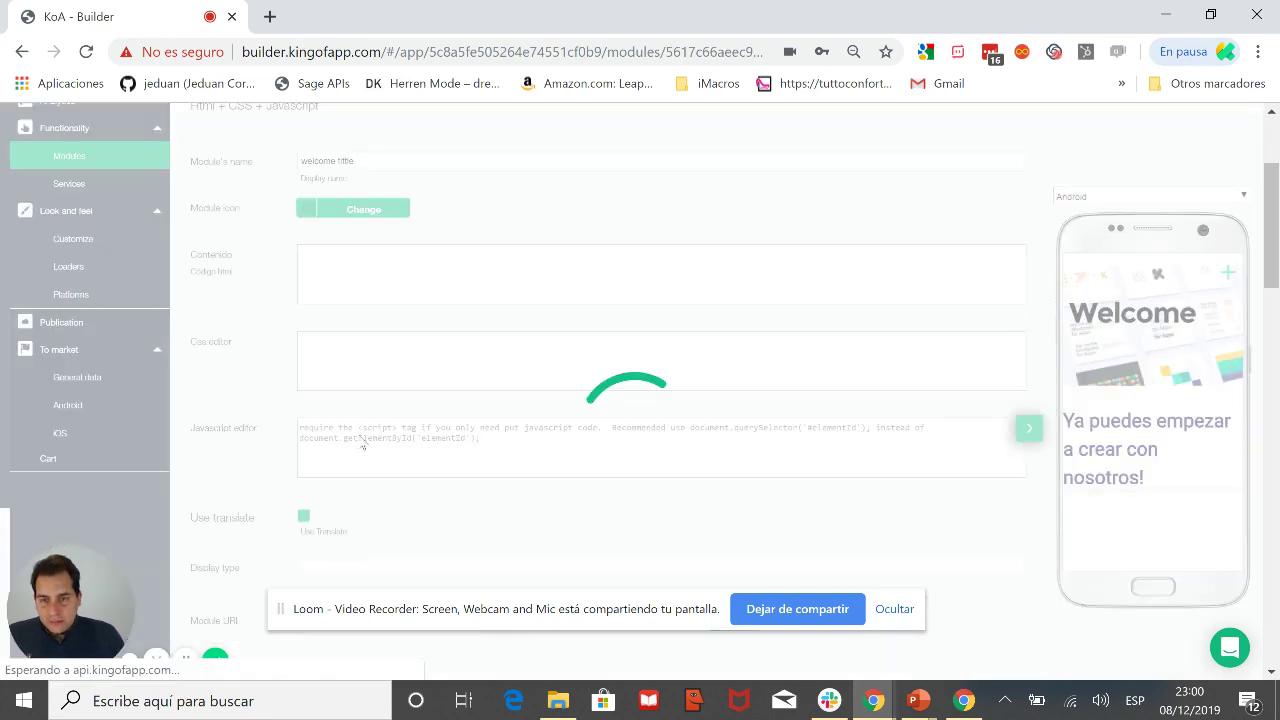
scroll(338, 432, down, 15)
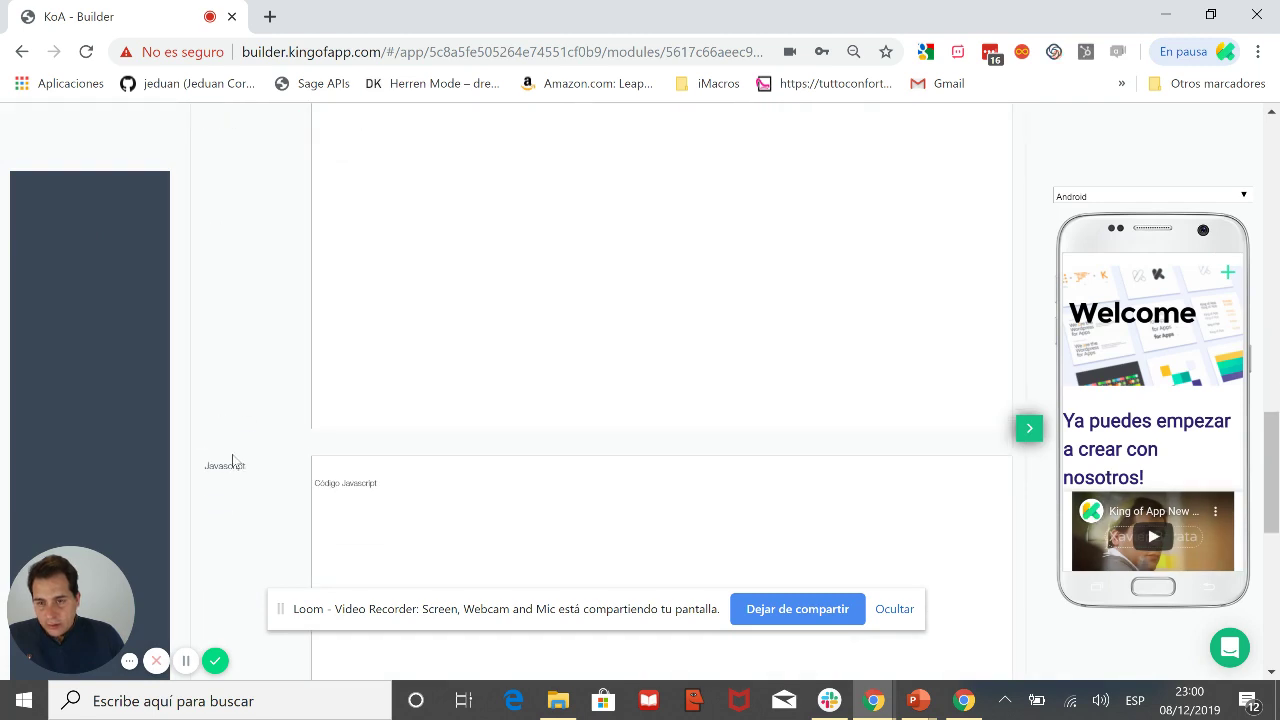
drag(431, 606, 678, 302)
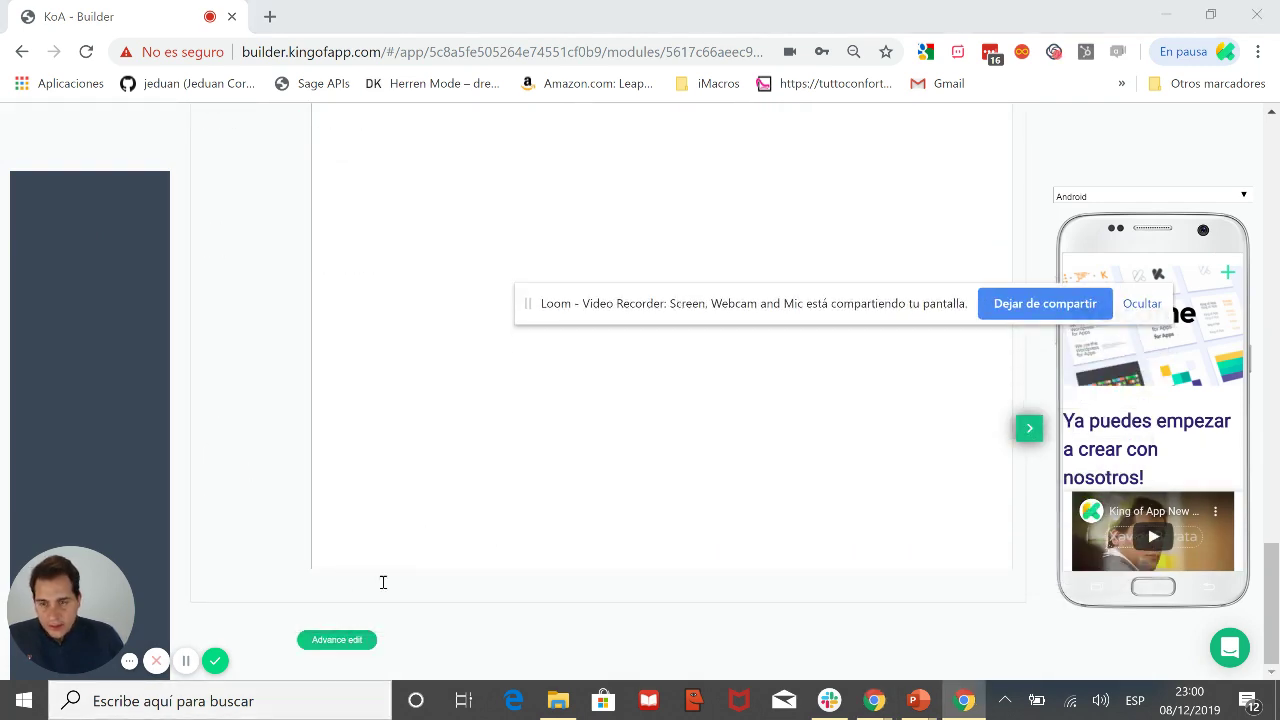
click(337, 640)
drag(671, 306, 690, 716)
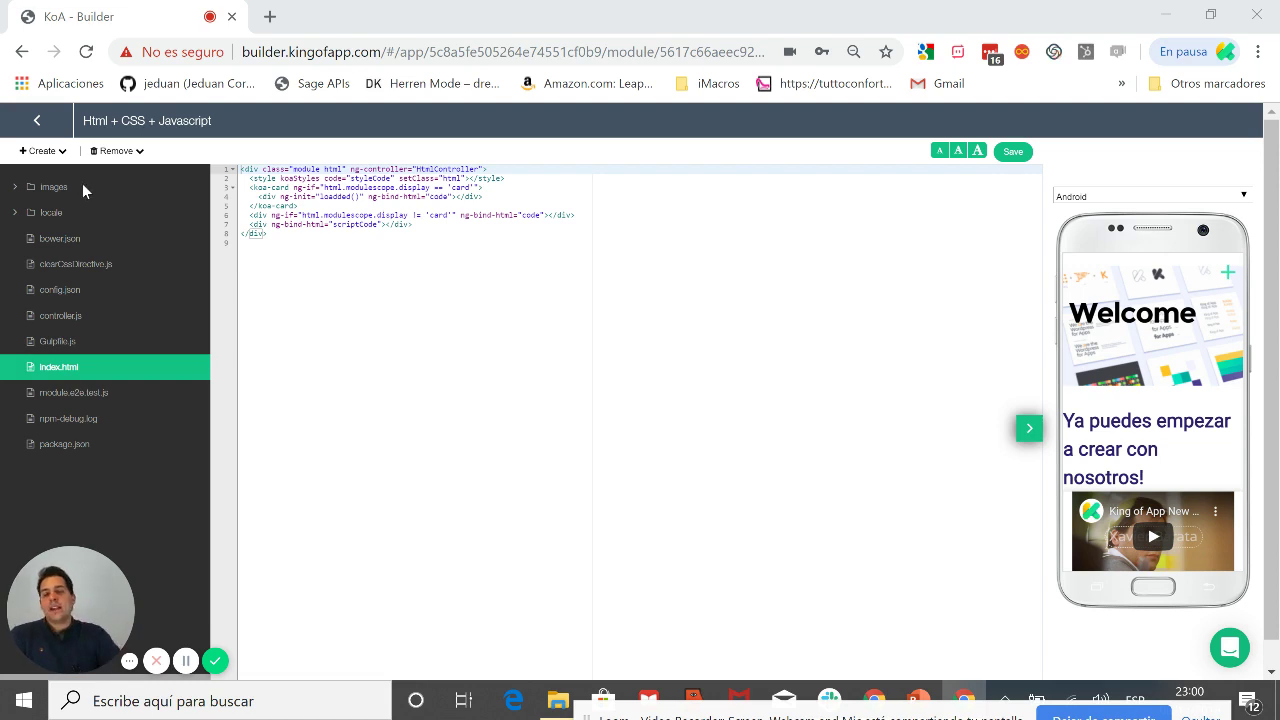
click(38, 120)
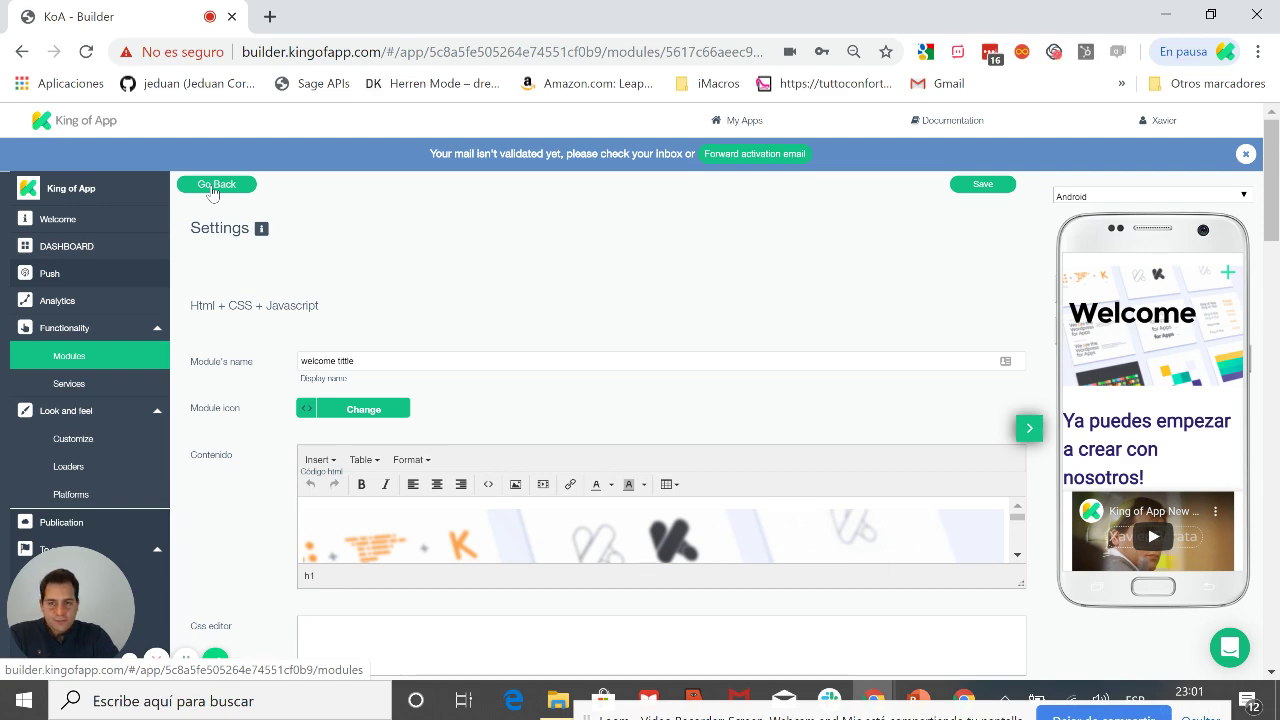
- Examine the "welcome tittle" module's content, CSS, JavaScript and translation settings, including its English language variables
scroll(409, 261, down, 1)
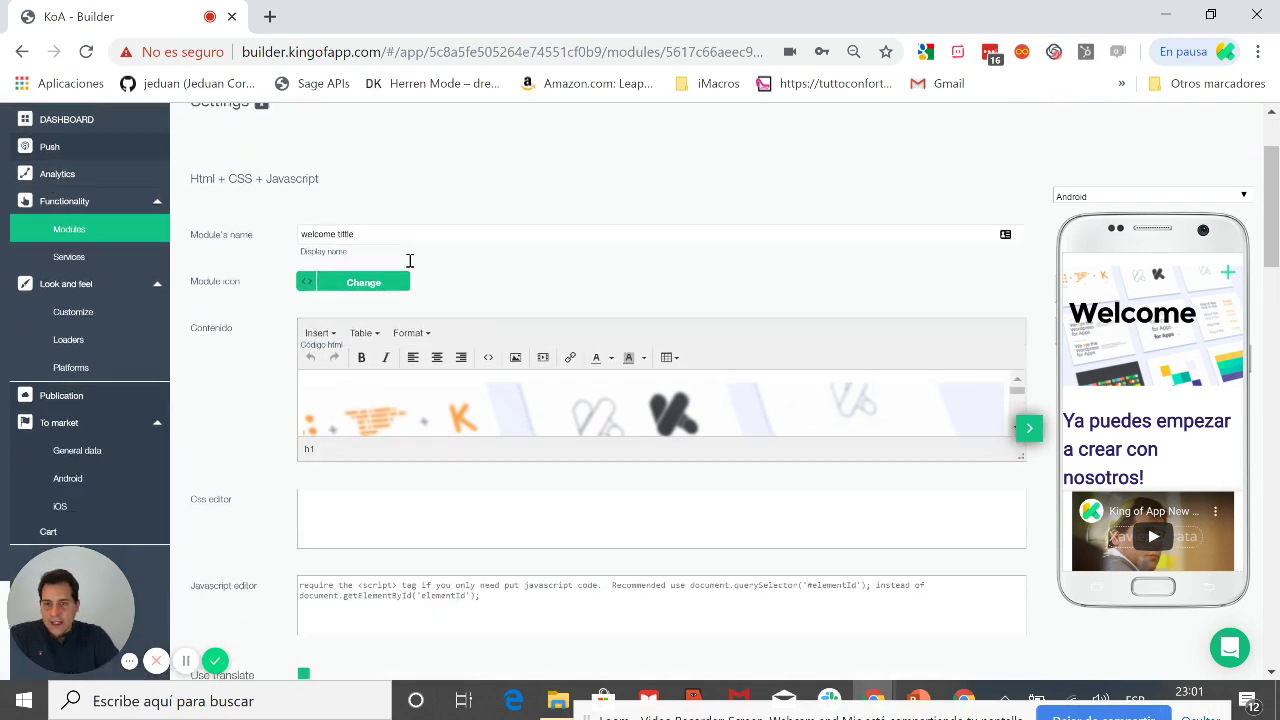
scroll(409, 261, down, 6)
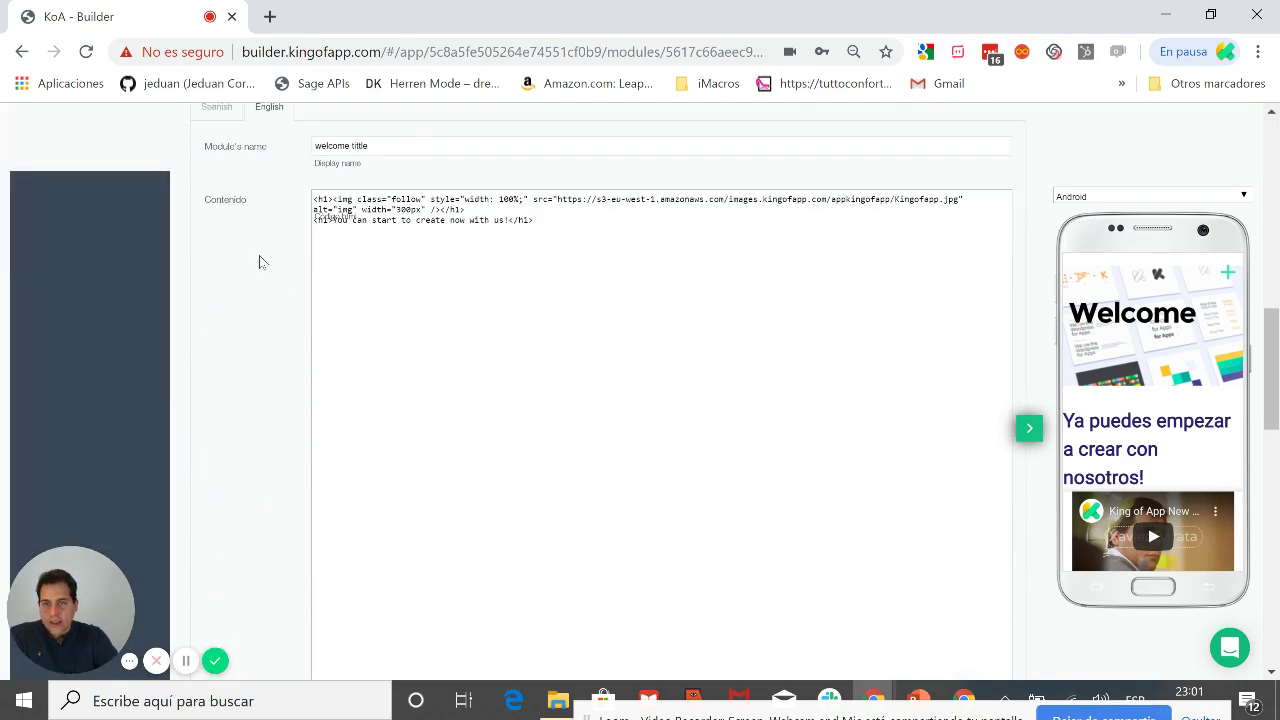
scroll(259, 262, up, 1)
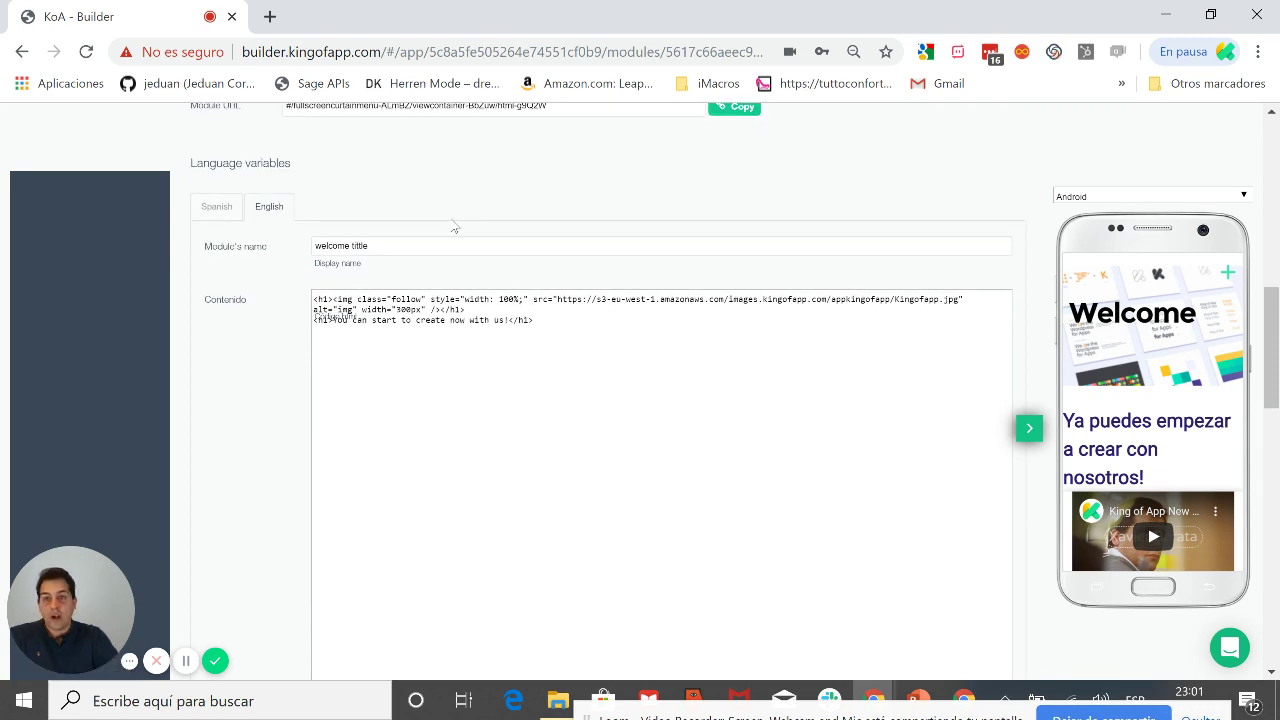
scroll(455, 228, up, 2)
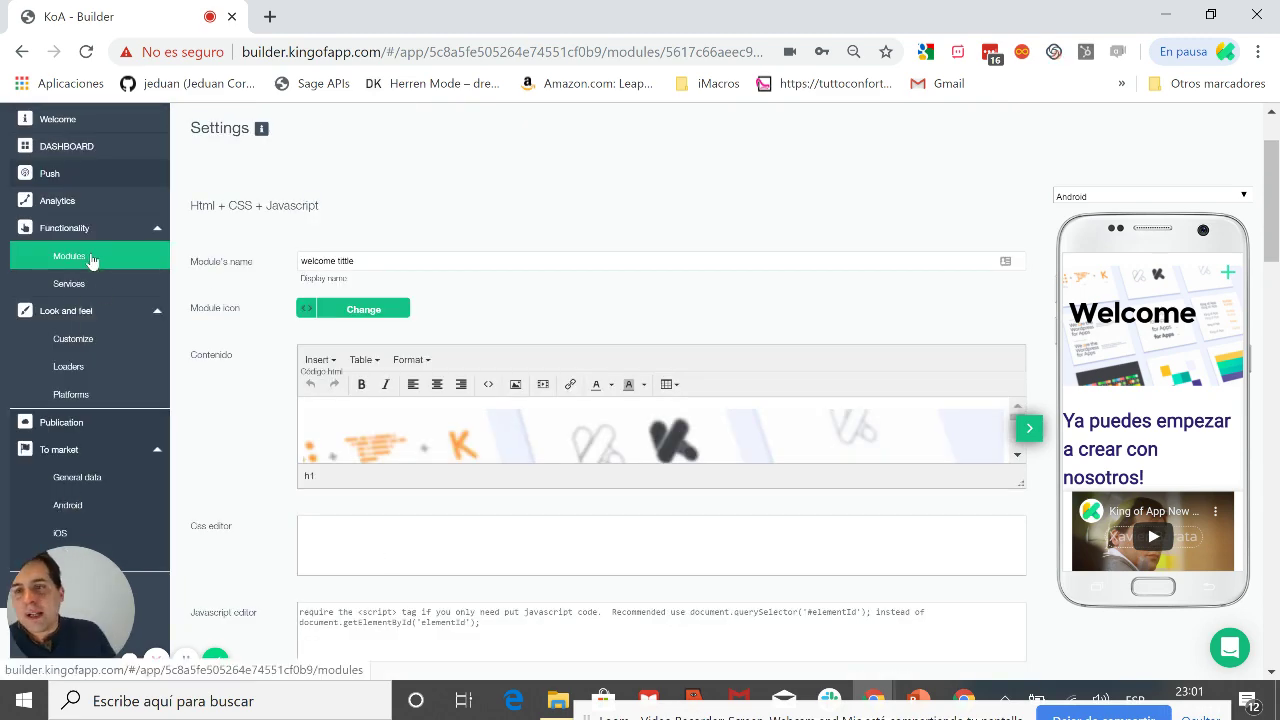
scroll(290, 560, down, 3)
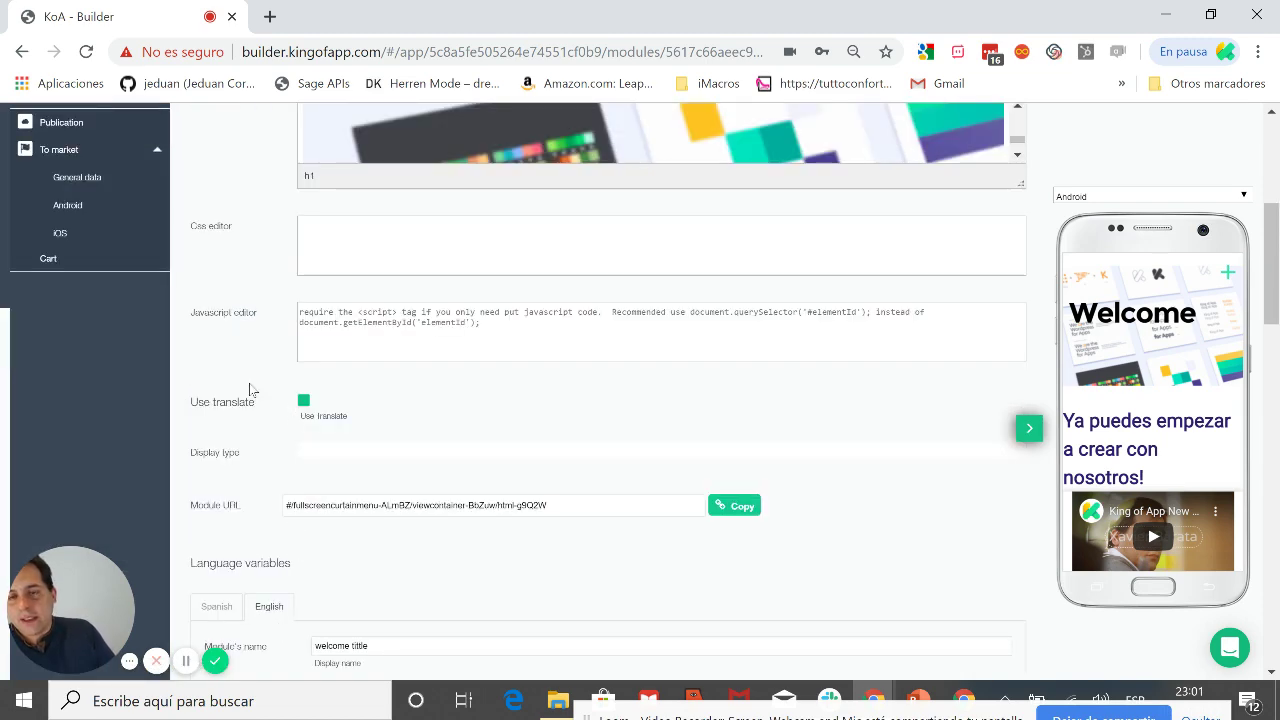
scroll(249, 391, up, 3)
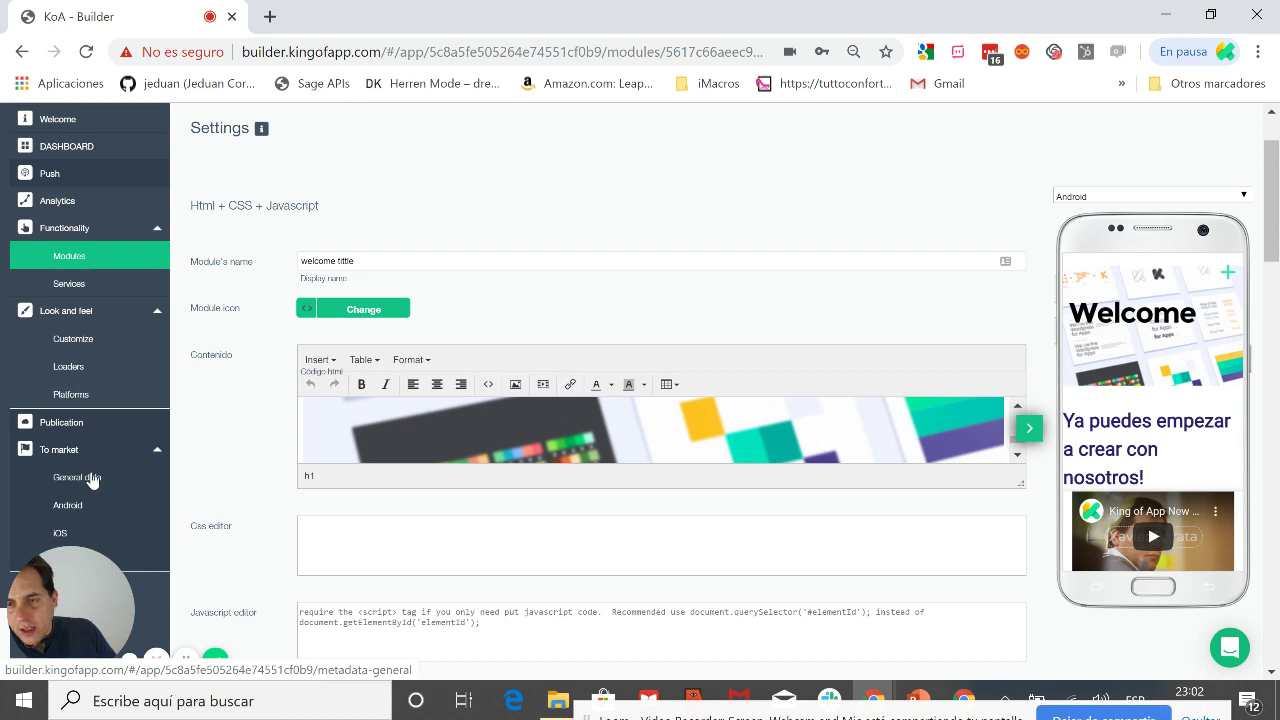
- Review the app's market publishing details on the General data and Android data pages
scroll(92, 470, down, 1)
click(78, 382)
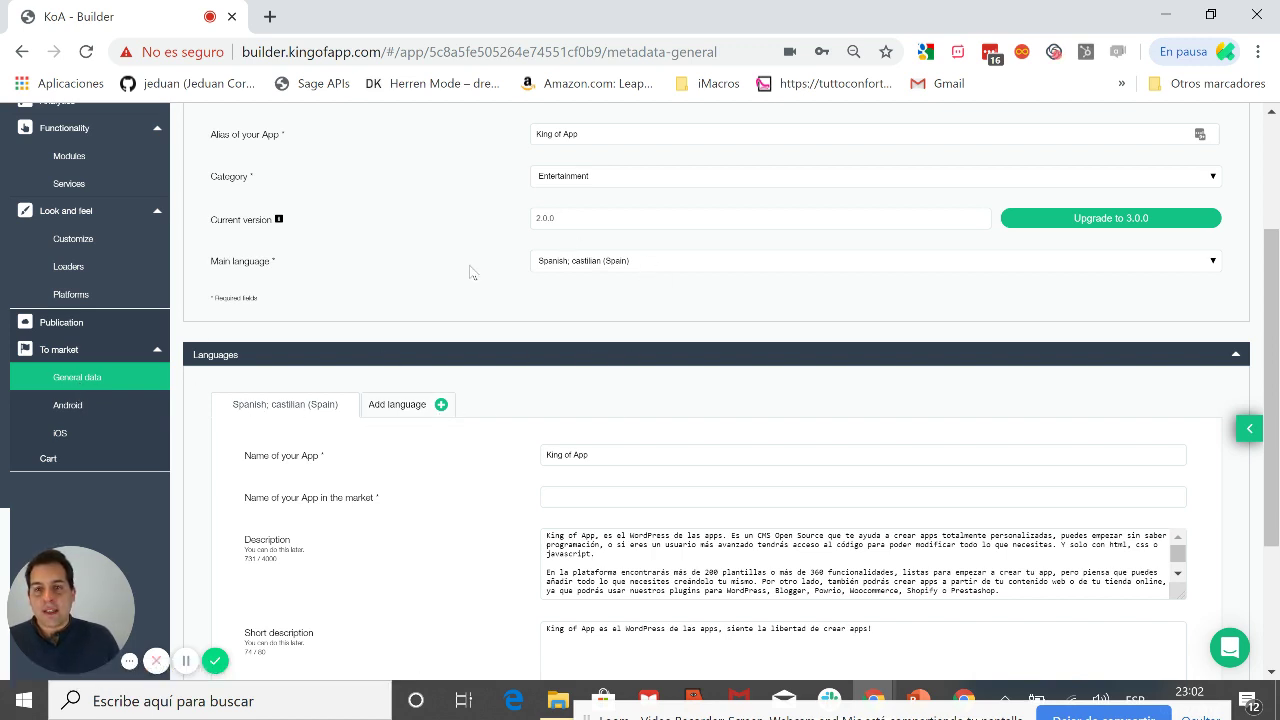
scroll(640, 277, up, 1)
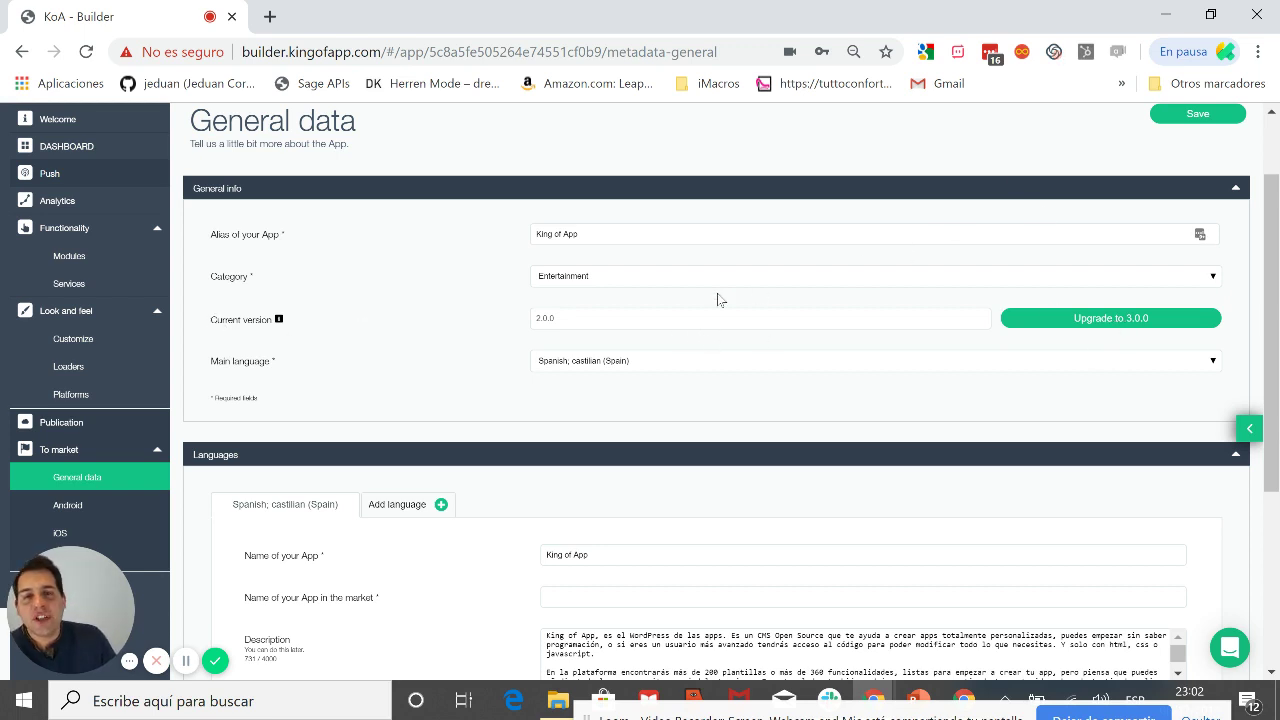
scroll(660, 310, down, 3)
click(67, 197)
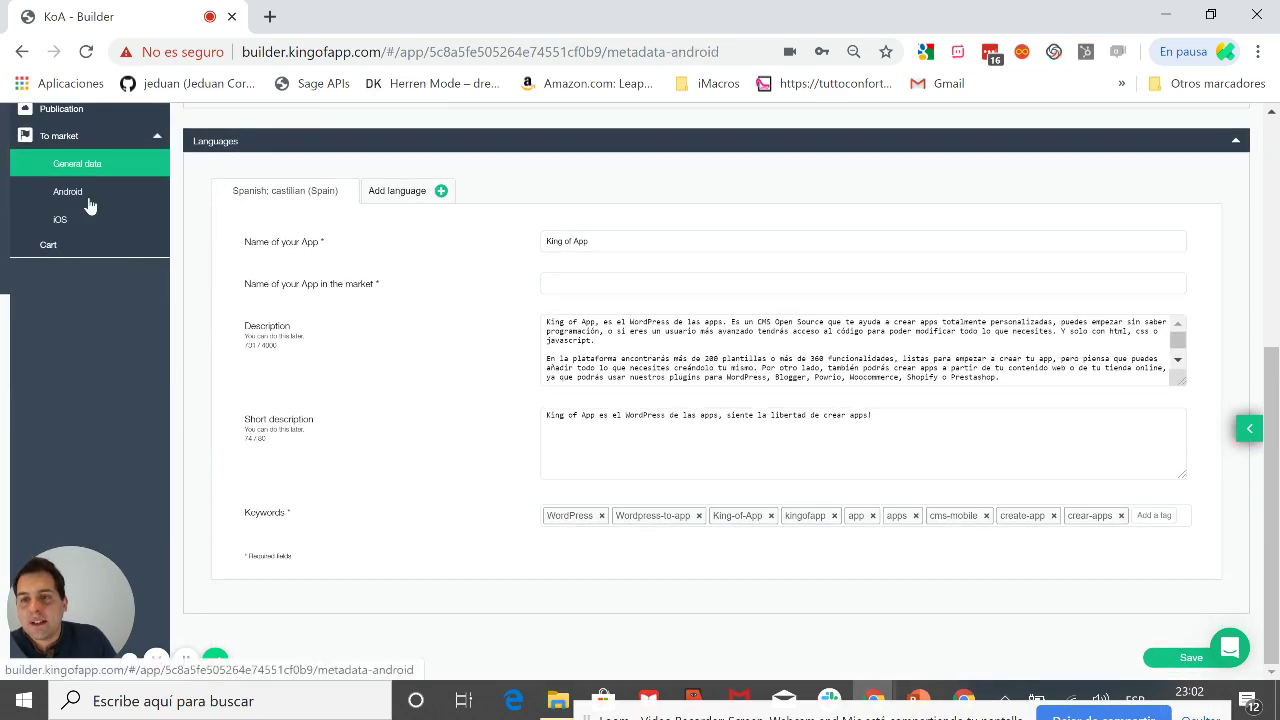
scroll(605, 255, up, 3)
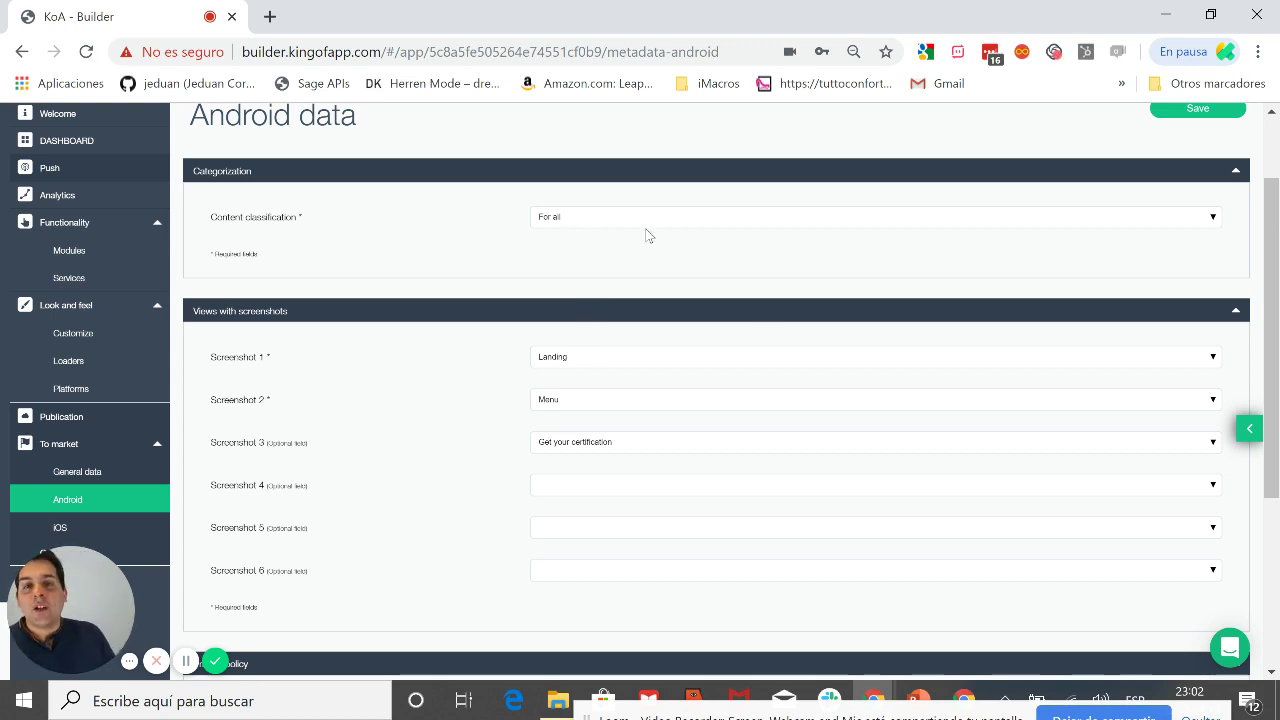
- Review the Android privacy policy section and the iOS market data, including its screenshot views and localised URLs
scroll(772, 315, down, 3)
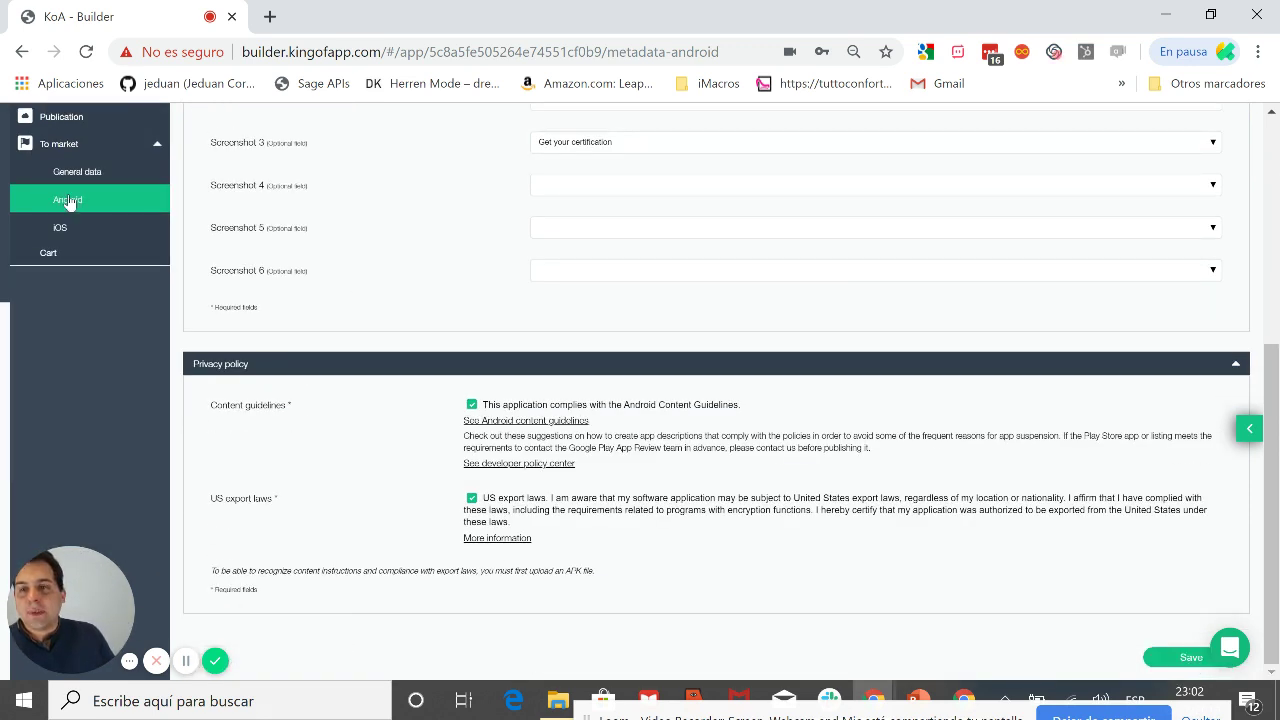
click(89, 234)
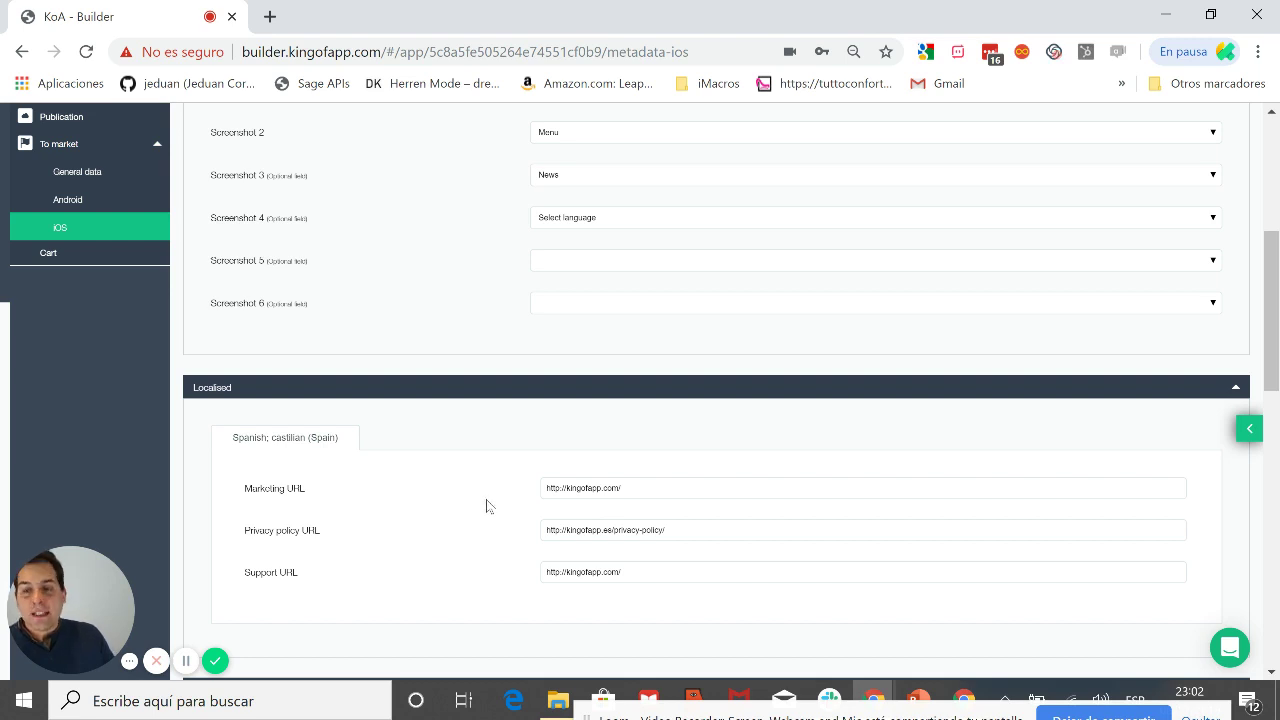
scroll(400, 389, up, 5)
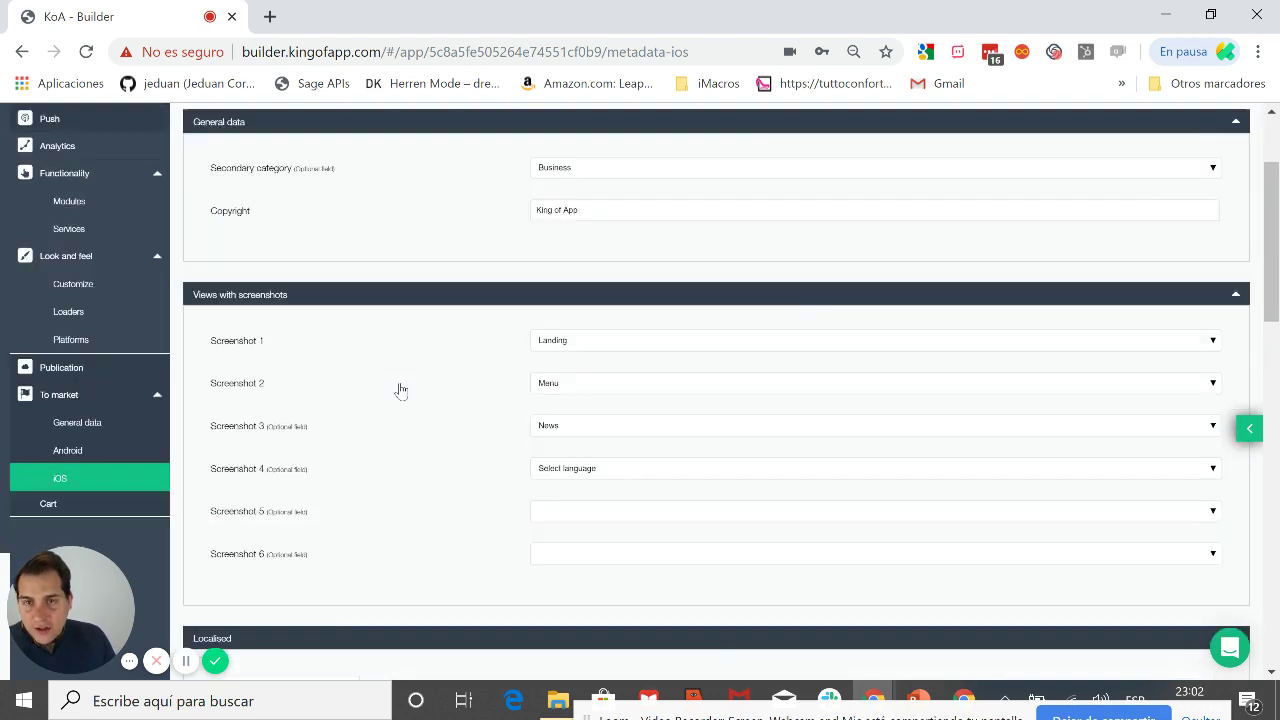
scroll(406, 383, down, 2)
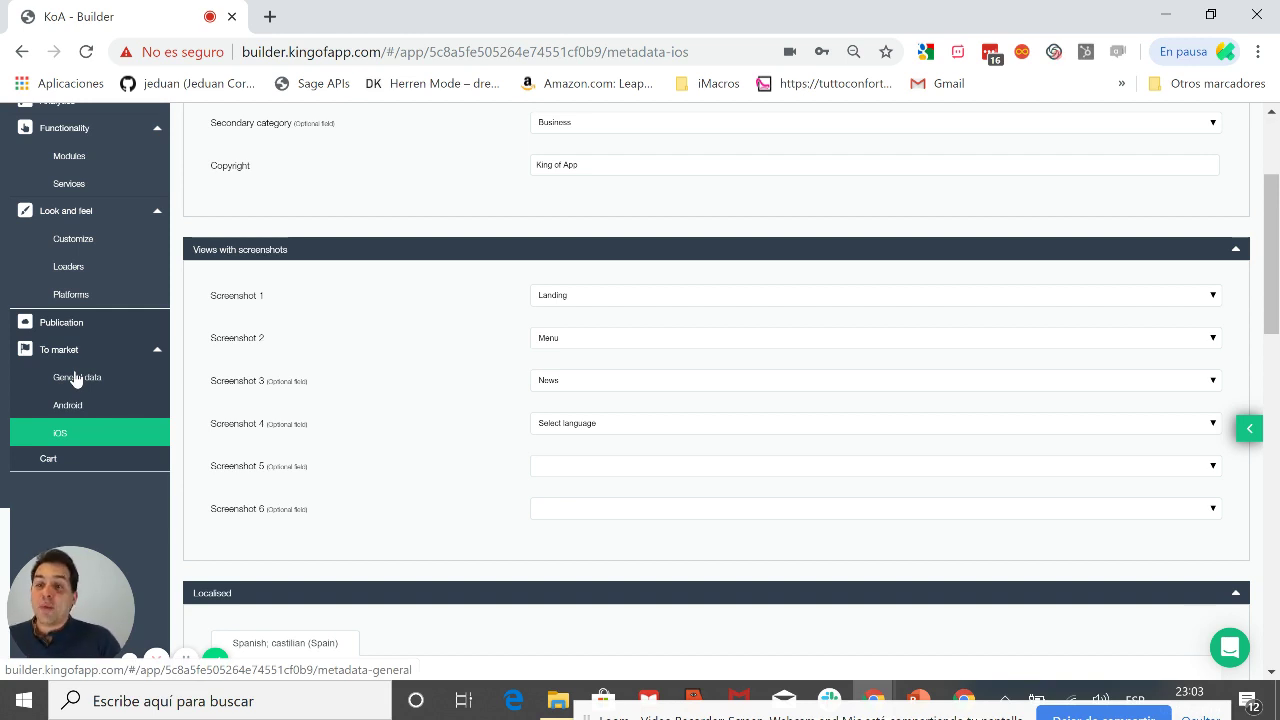
- Edit the Upload with ID publishing plan, deselect the iOS app, and continue to the Android publisher form
click(109, 333)
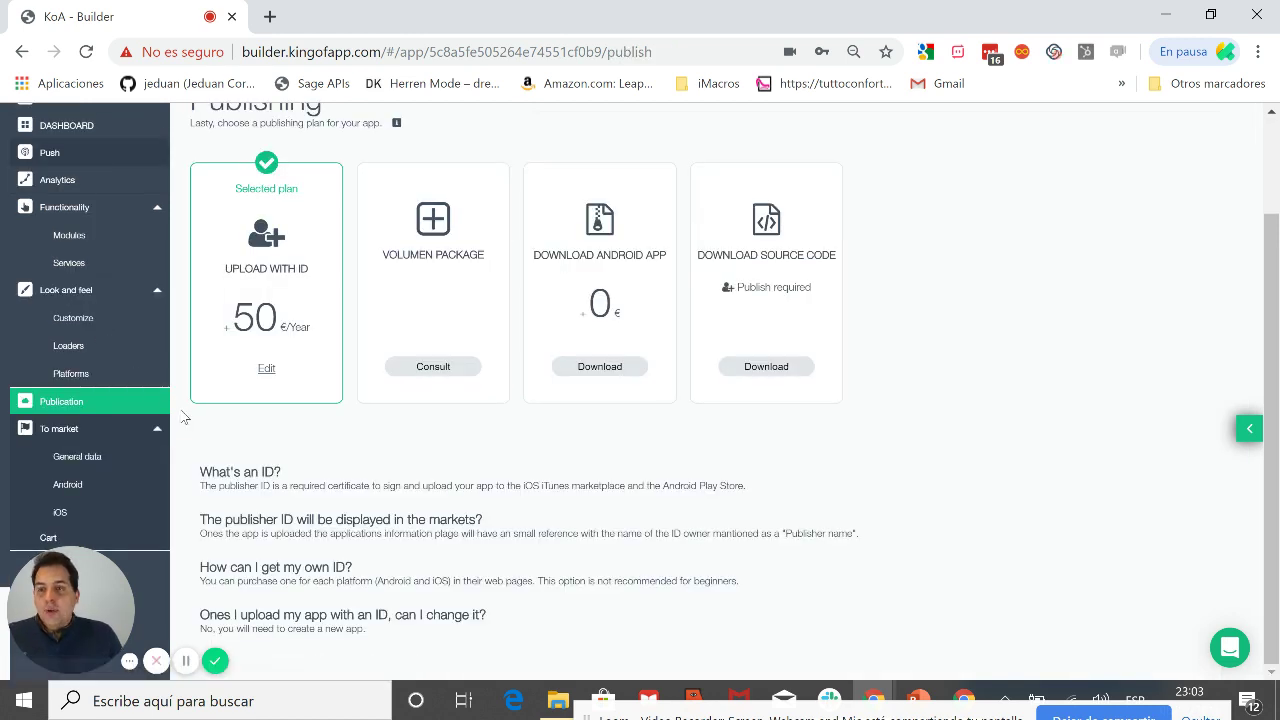
scroll(230, 440, up, 2)
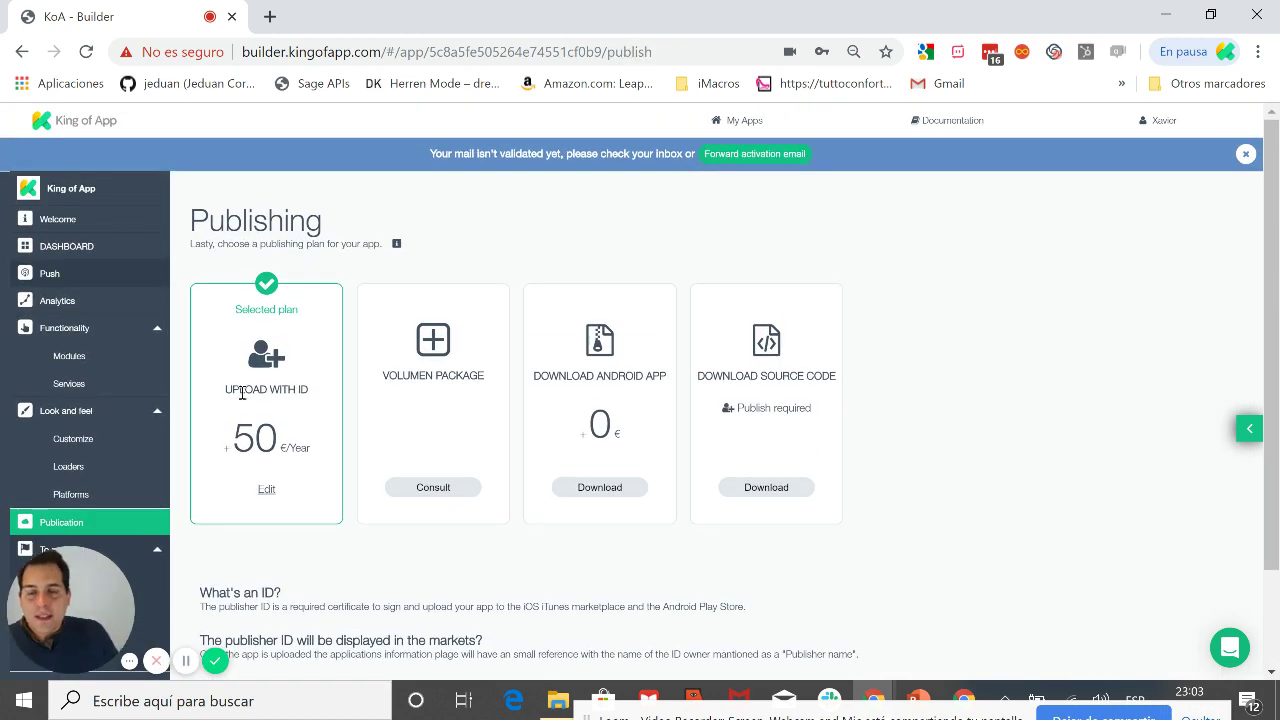
scroll(258, 372, down, 1)
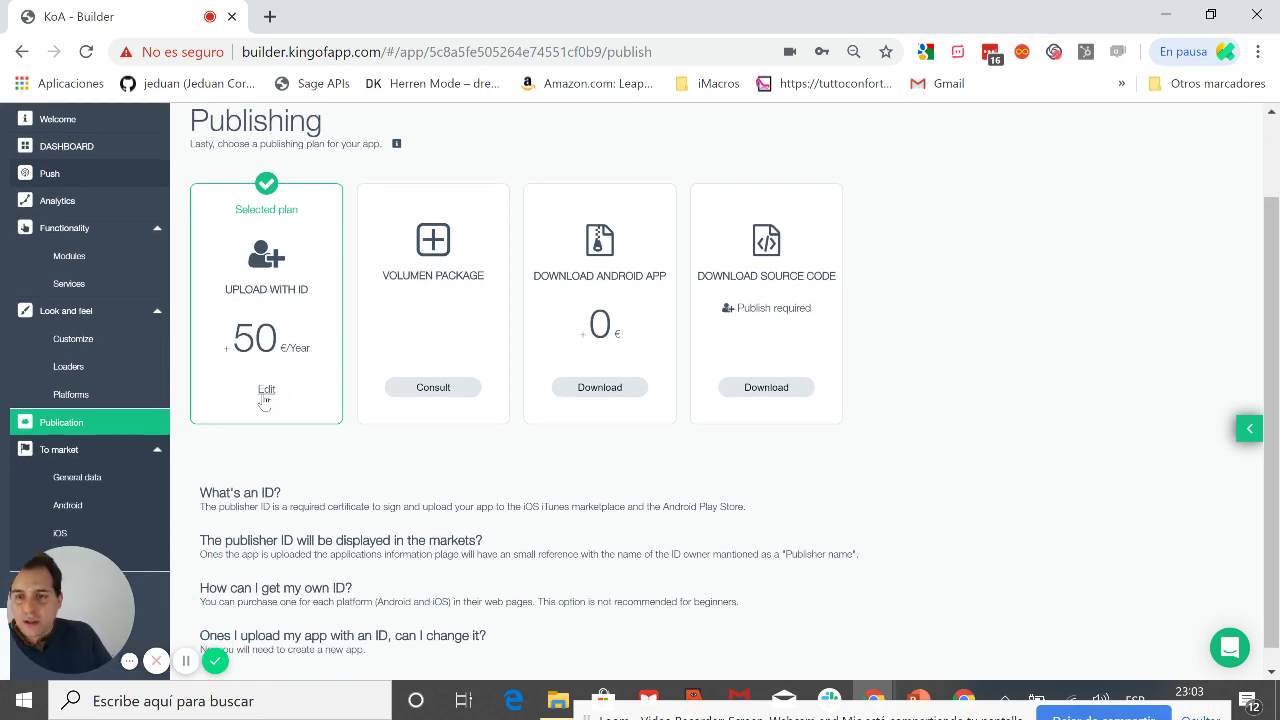
click(266, 389)
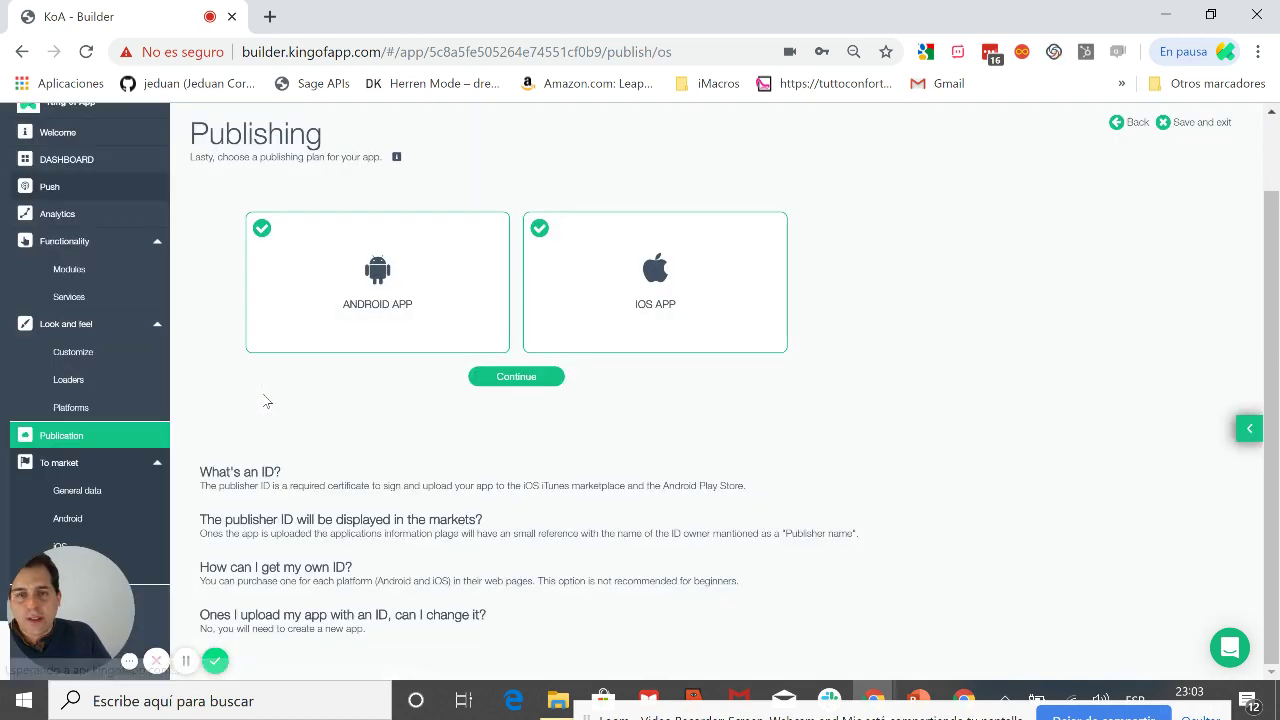
click(620, 330)
click(515, 388)
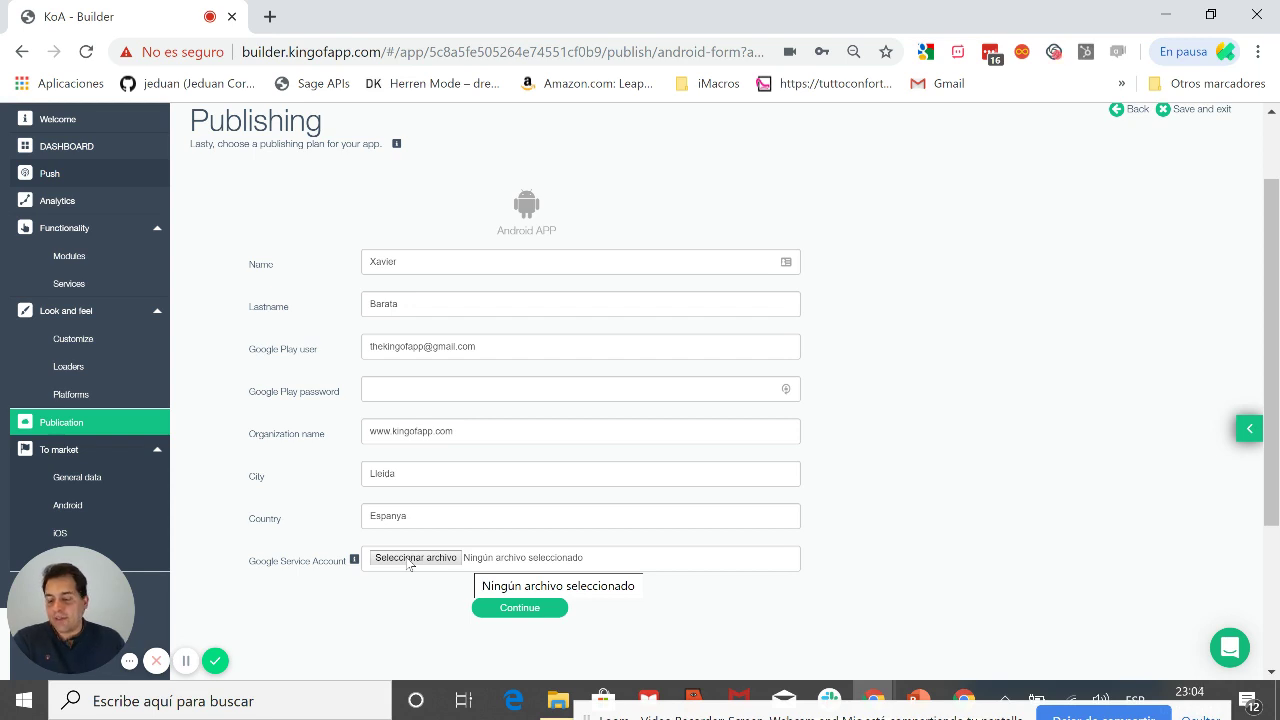
- Read the instructions for obtaining the Google service account file and go back to the publishing plans
click(354, 559)
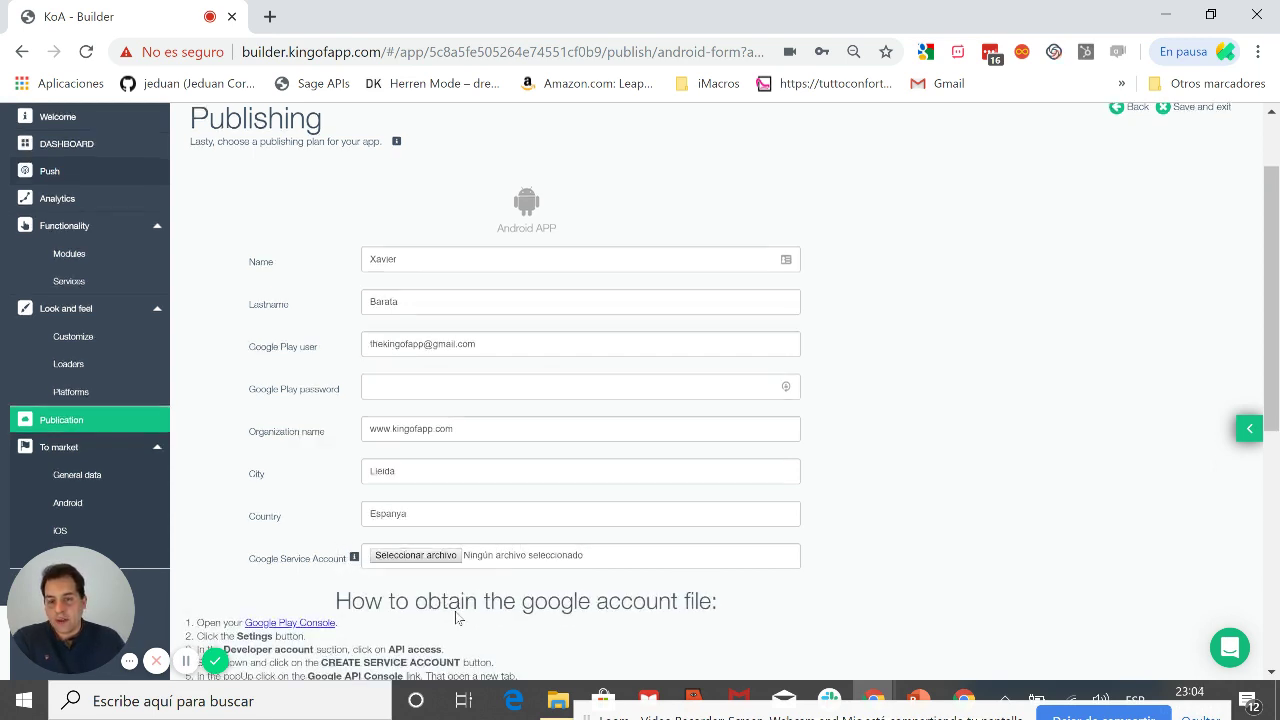
scroll(456, 617, down, 4)
scroll(318, 428, up, 4)
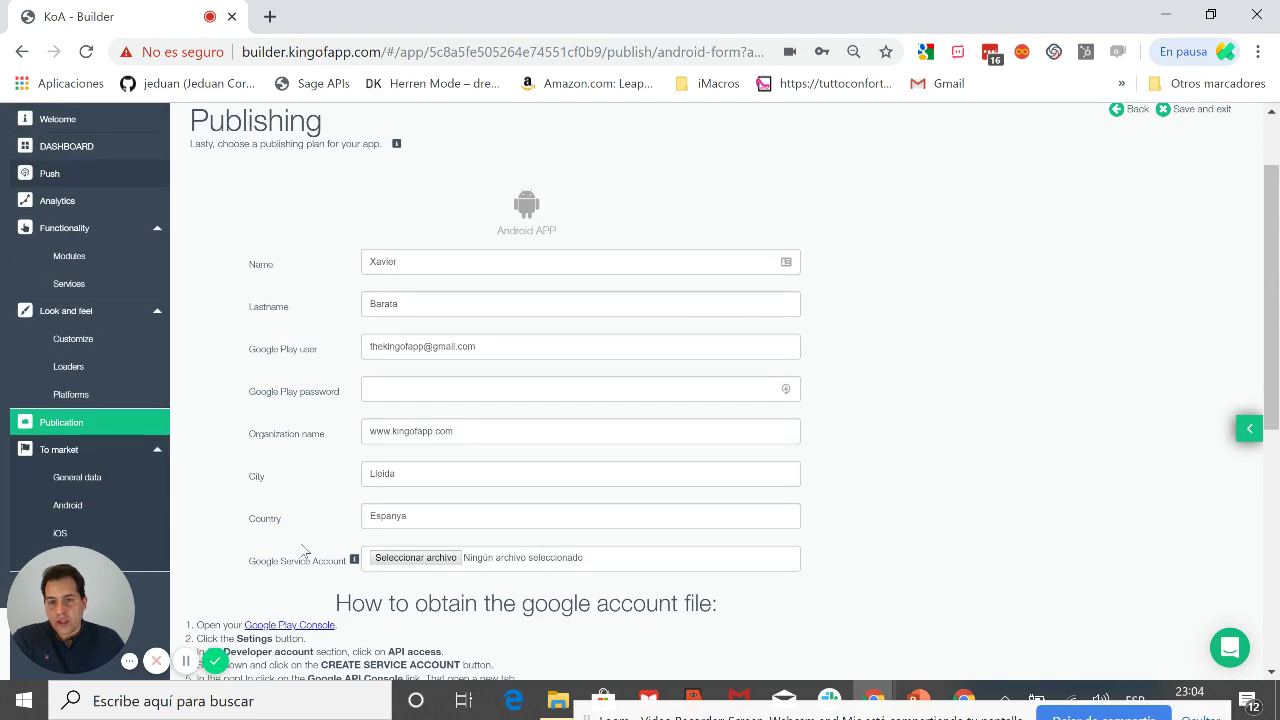
scroll(300, 540, down, 1)
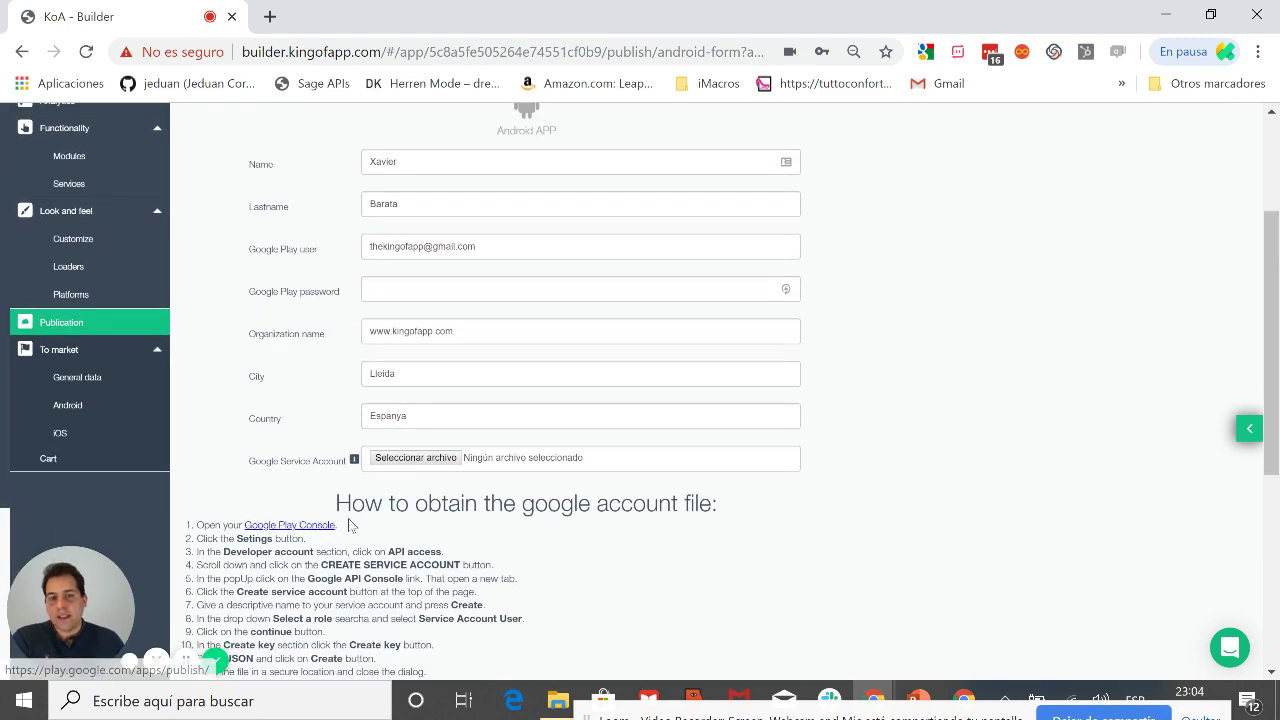
scroll(335, 565, down, 1)
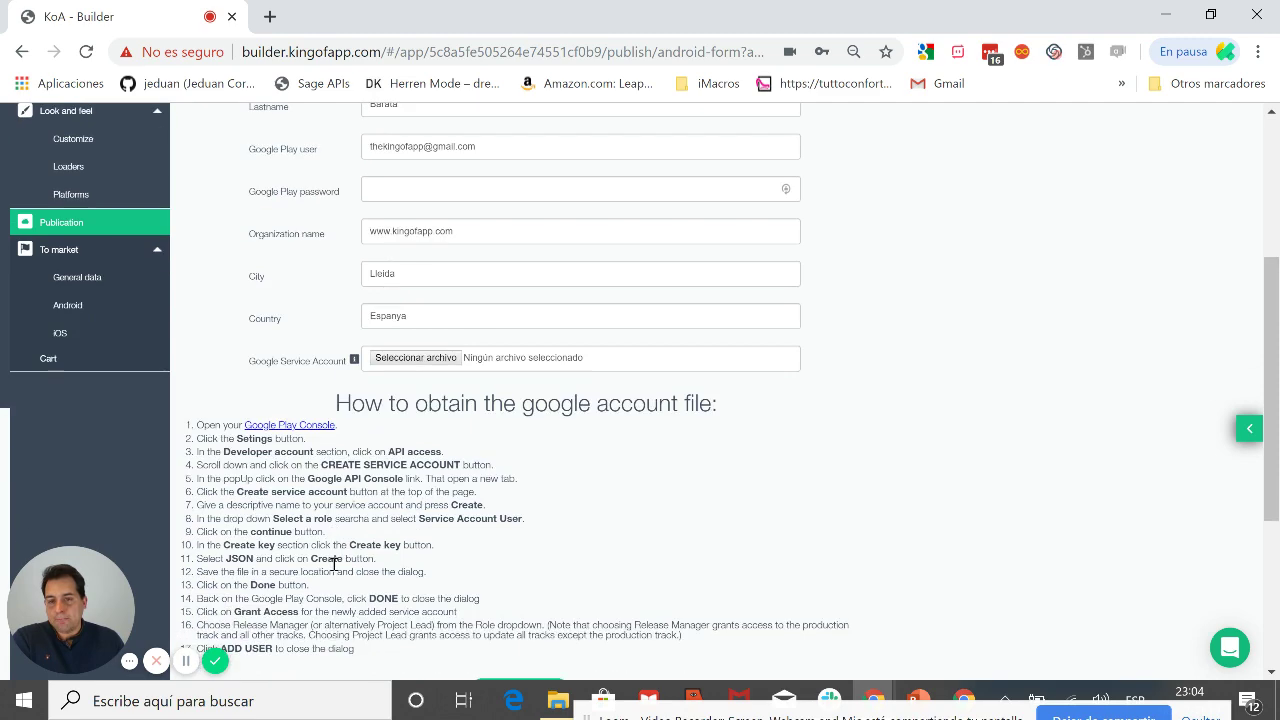
scroll(450, 490, down, 1)
scroll(363, 432, up, 2)
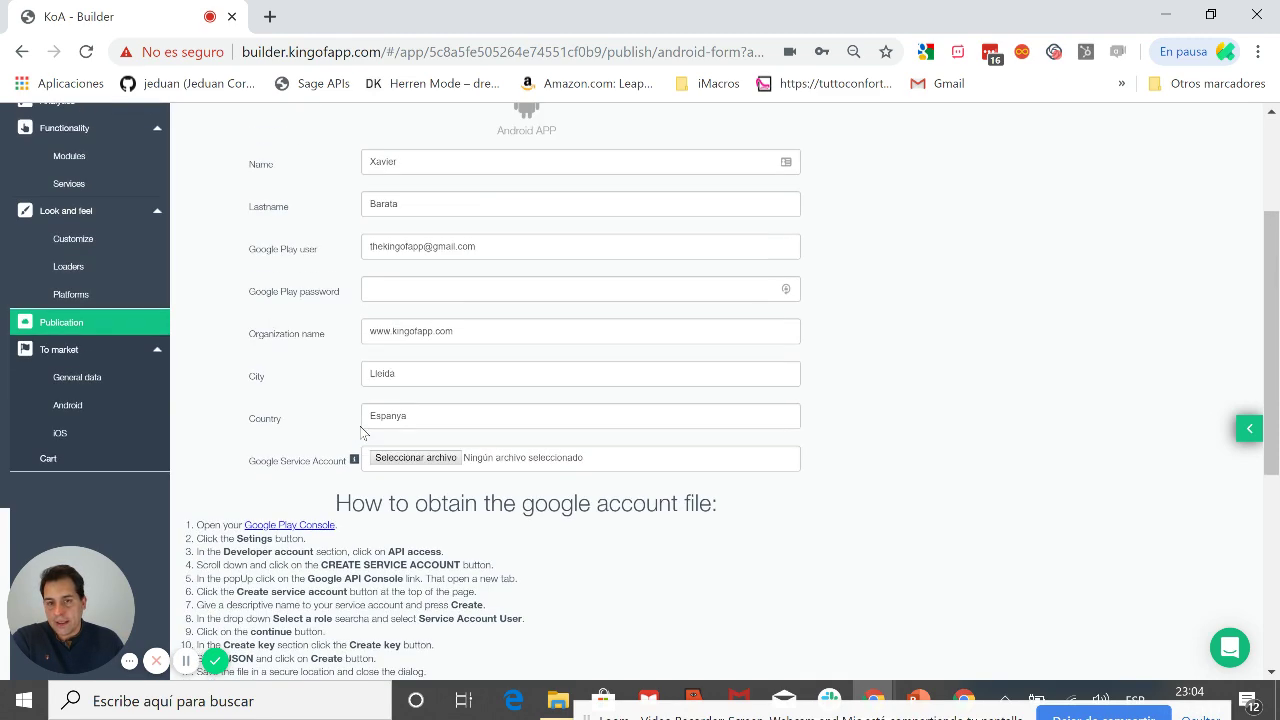
scroll(1043, 397, up, 2)
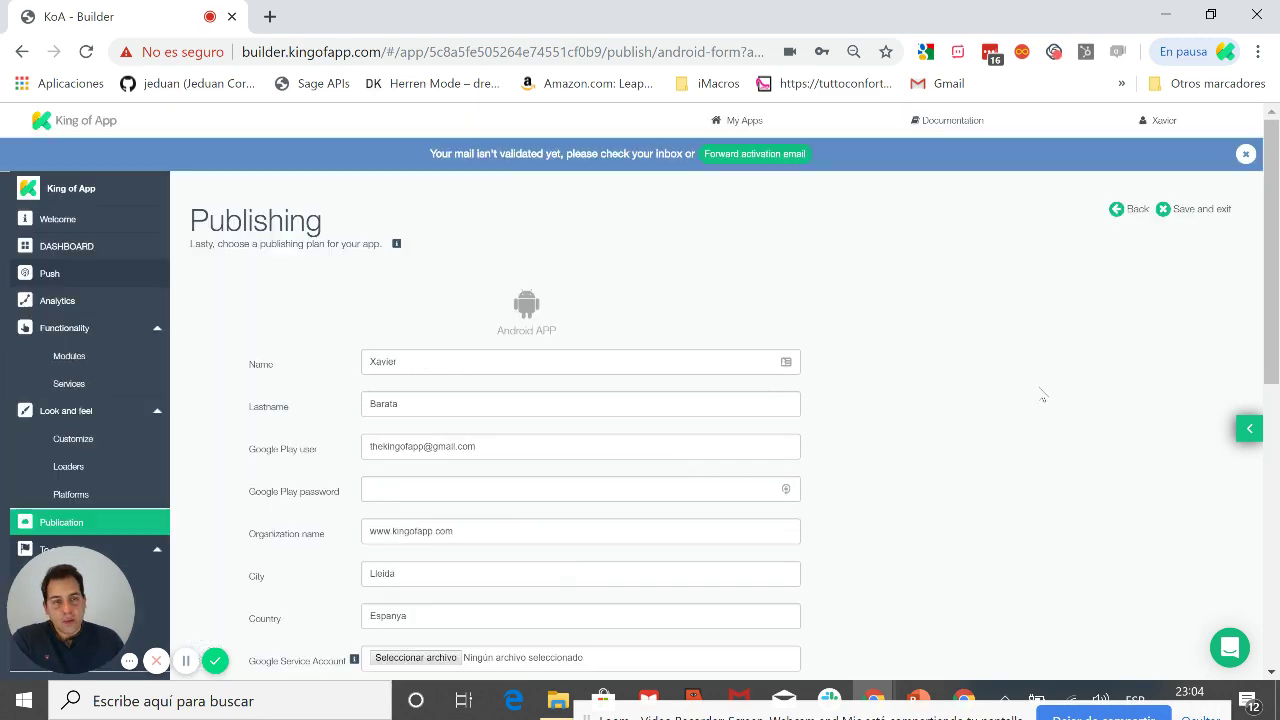
click(1117, 210)
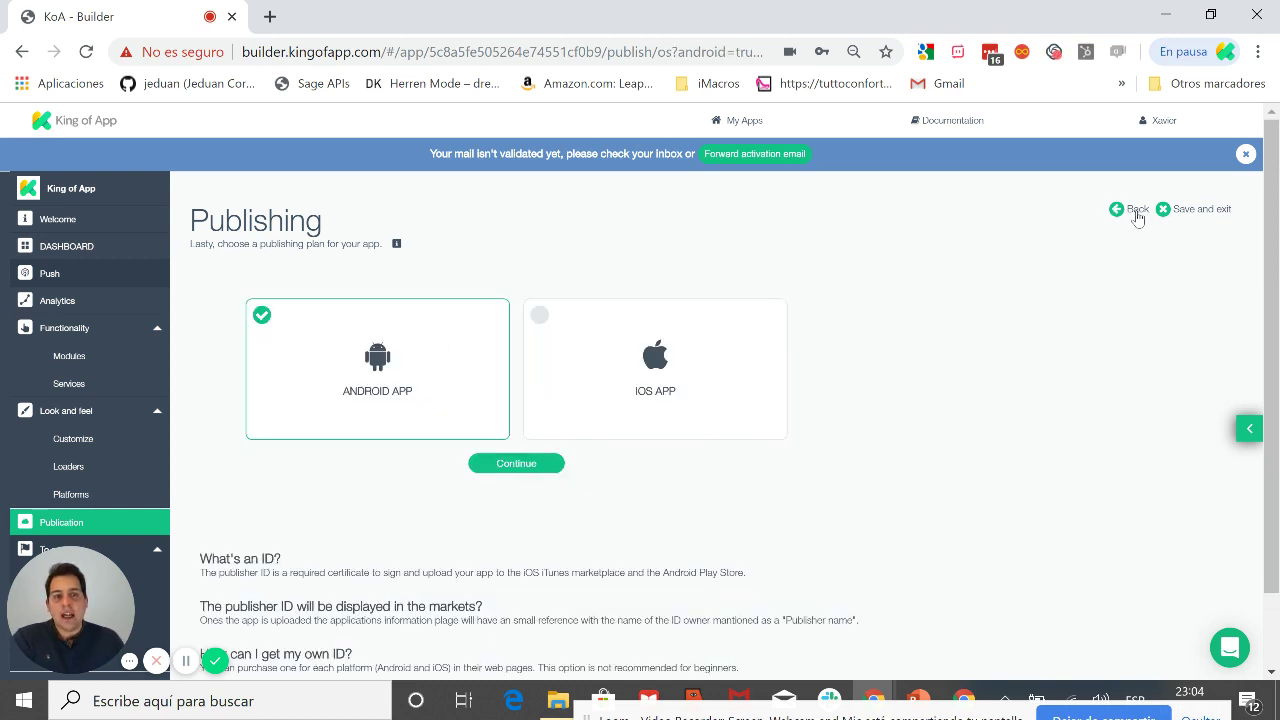
click(1136, 210)
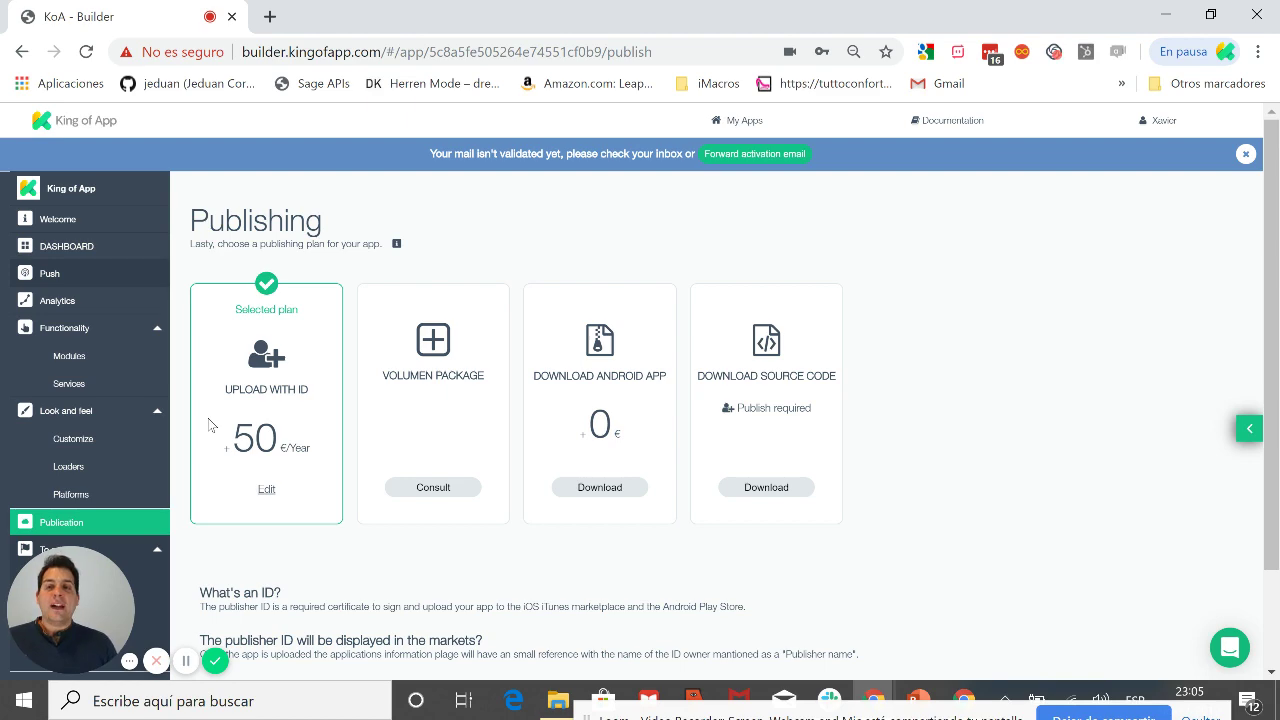
- View academy.kingofapp.com in a new browser tab and return to the KoA Builder tab
click(270, 16)
text(academy)
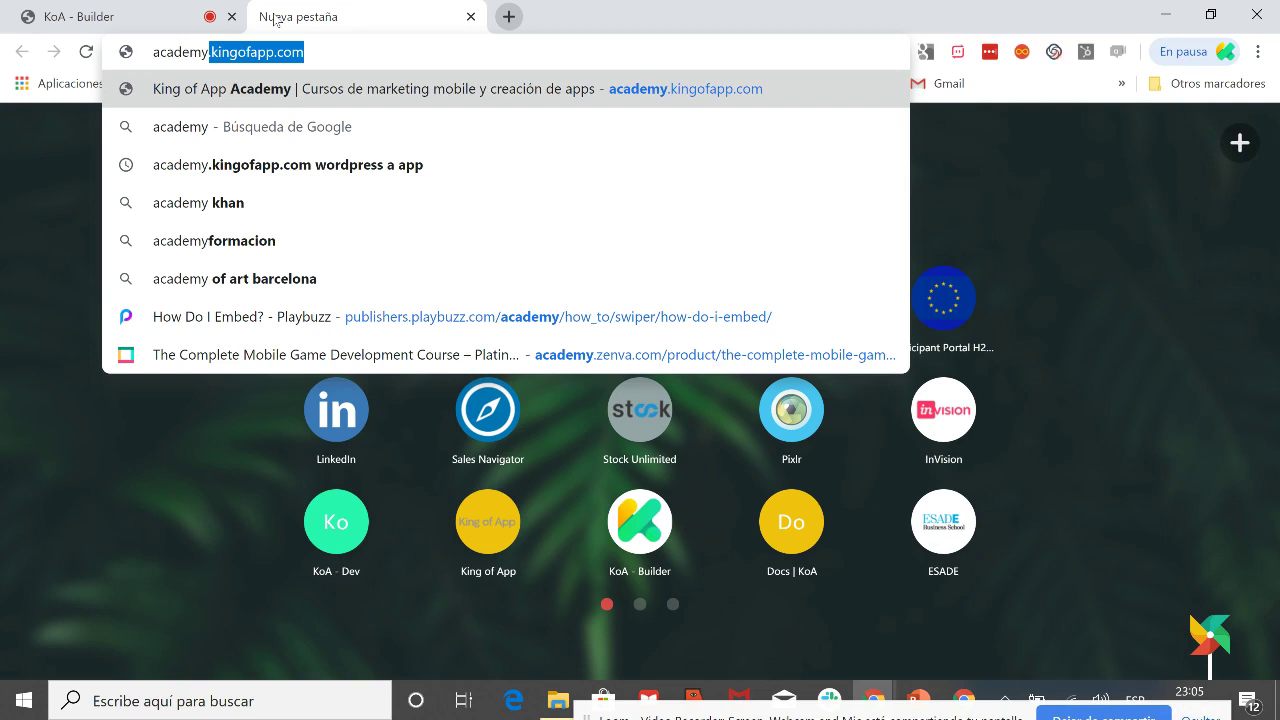
key(Return)
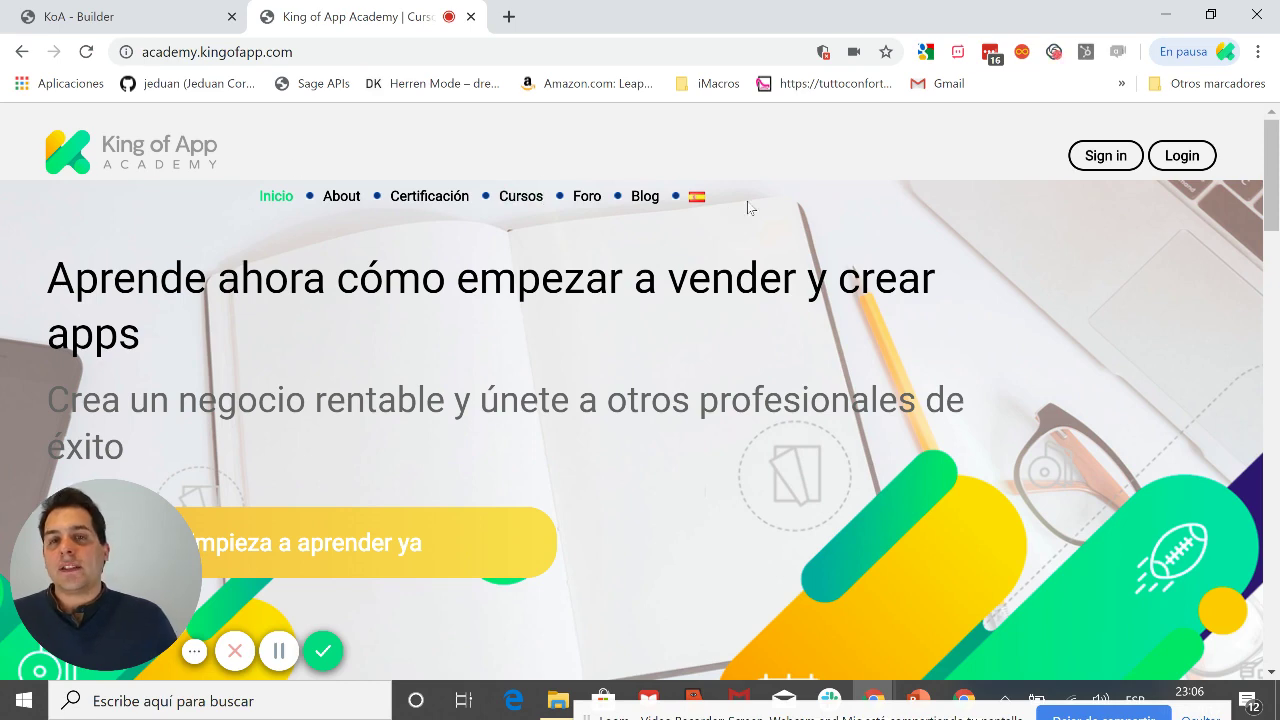
click(200, 10)
click(370, 17)
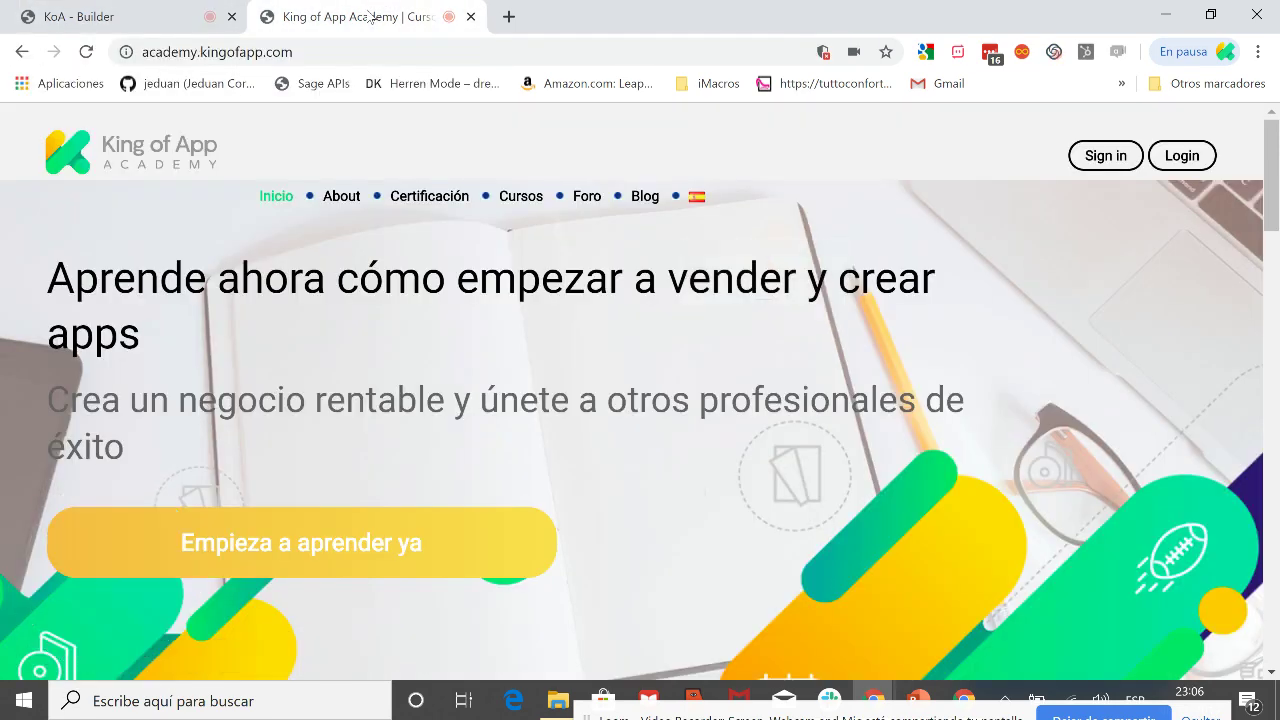
click(161, 22)
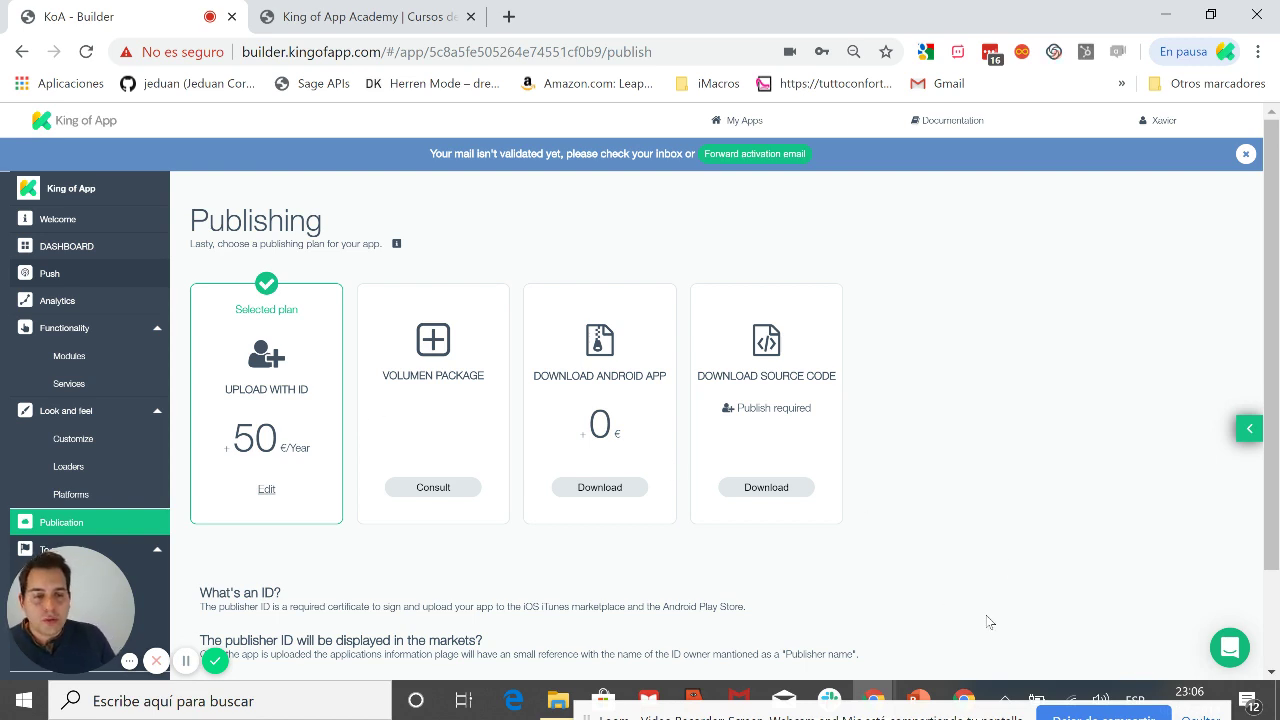
- Browse the support chat's help options, view its blank new conversation, and close the chat
click(1228, 652)
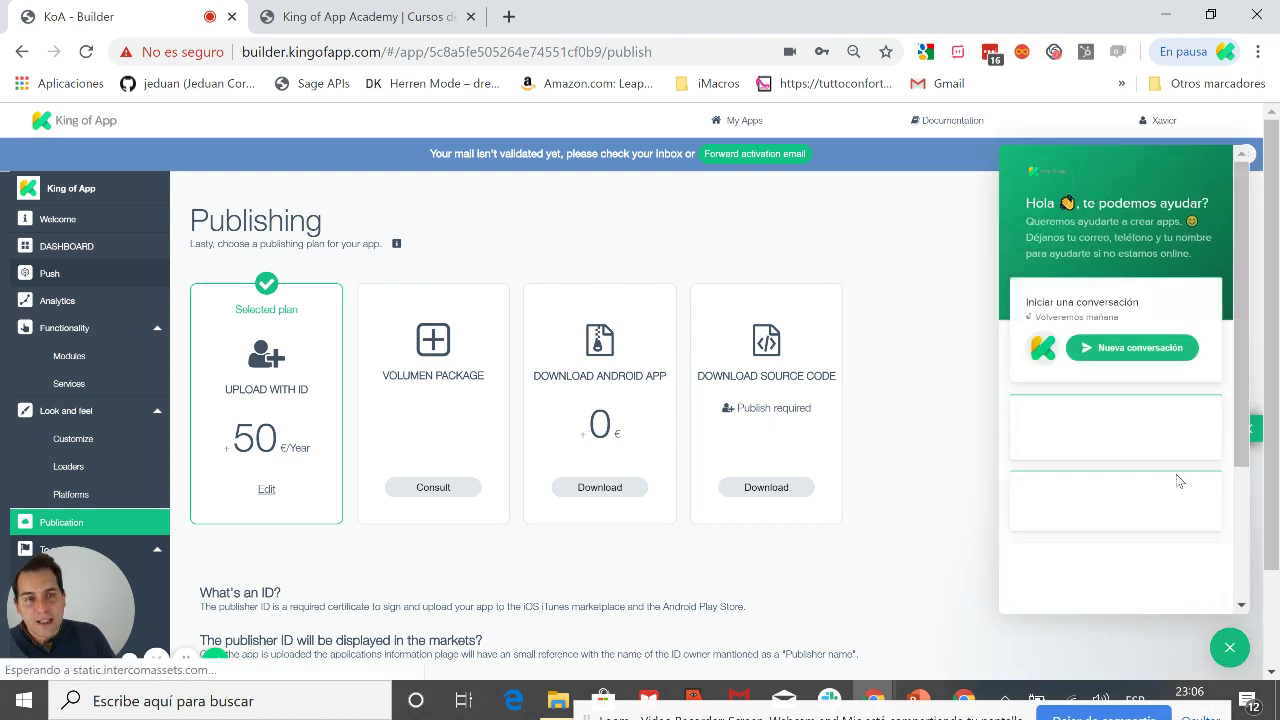
scroll(1061, 543, down, 3)
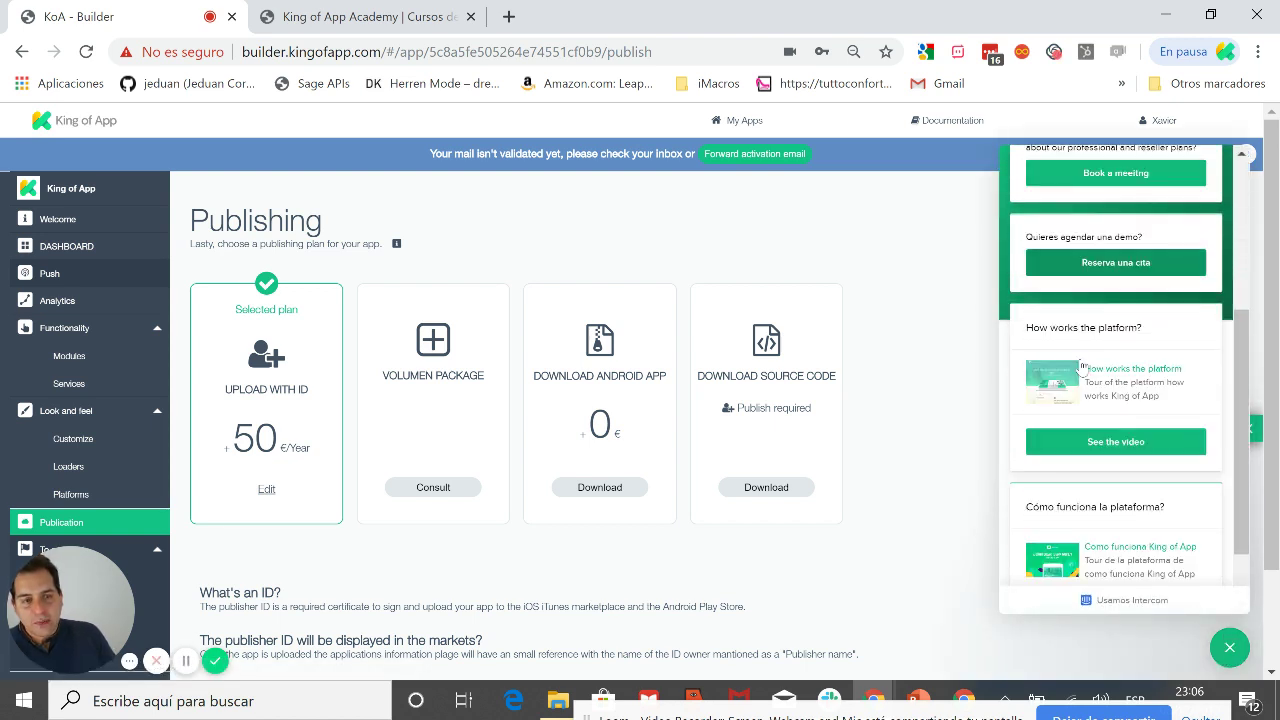
scroll(1120, 330, down, 5)
scroll(1110, 405, up, 5)
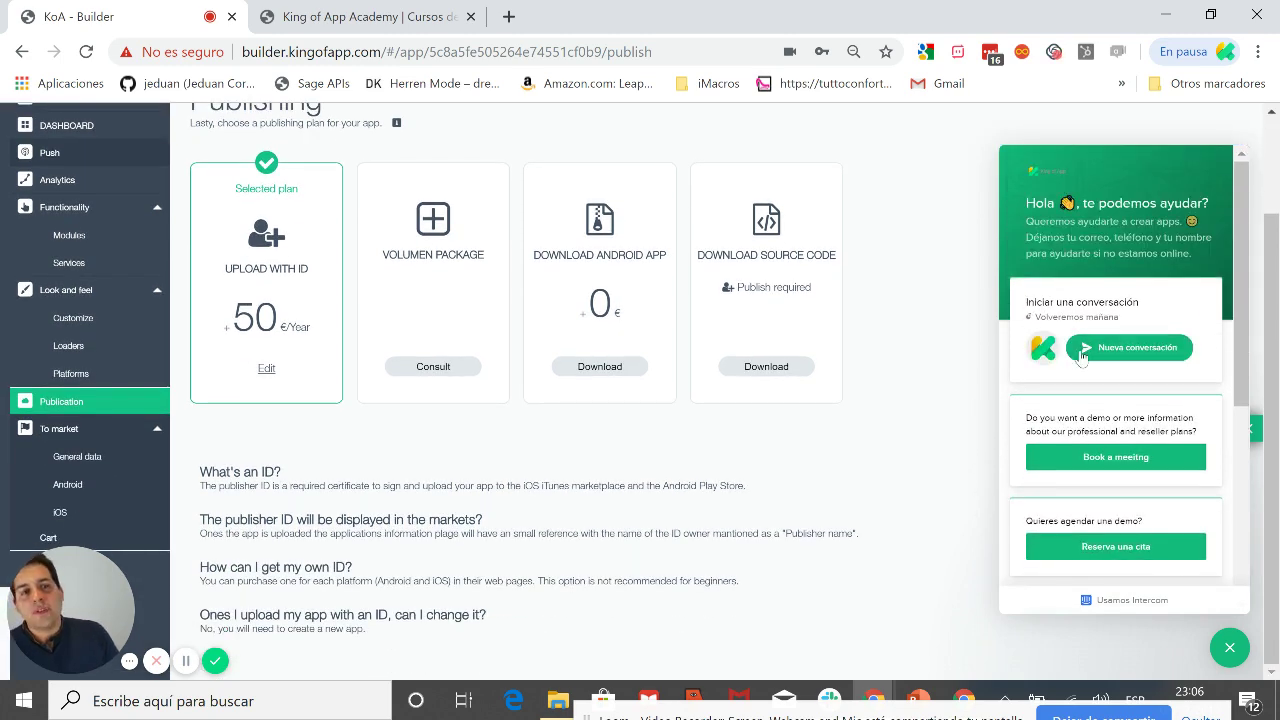
click(1148, 350)
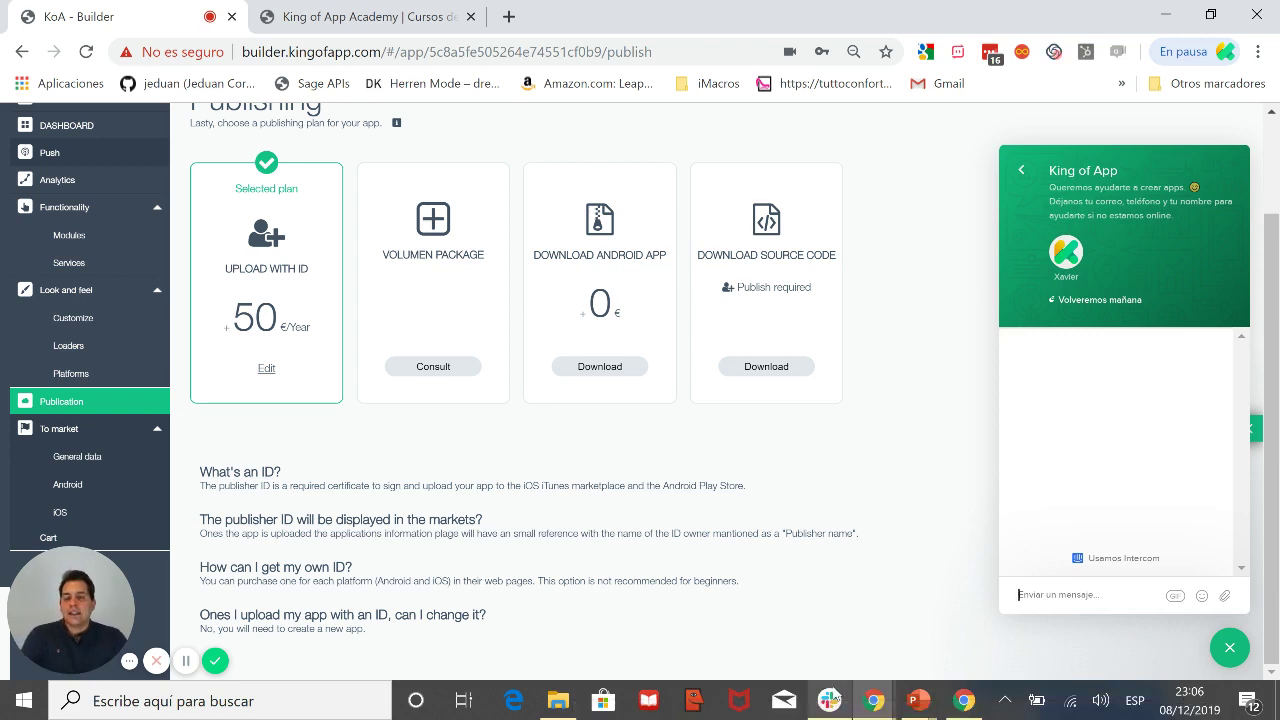
mouse_move(836, 697)
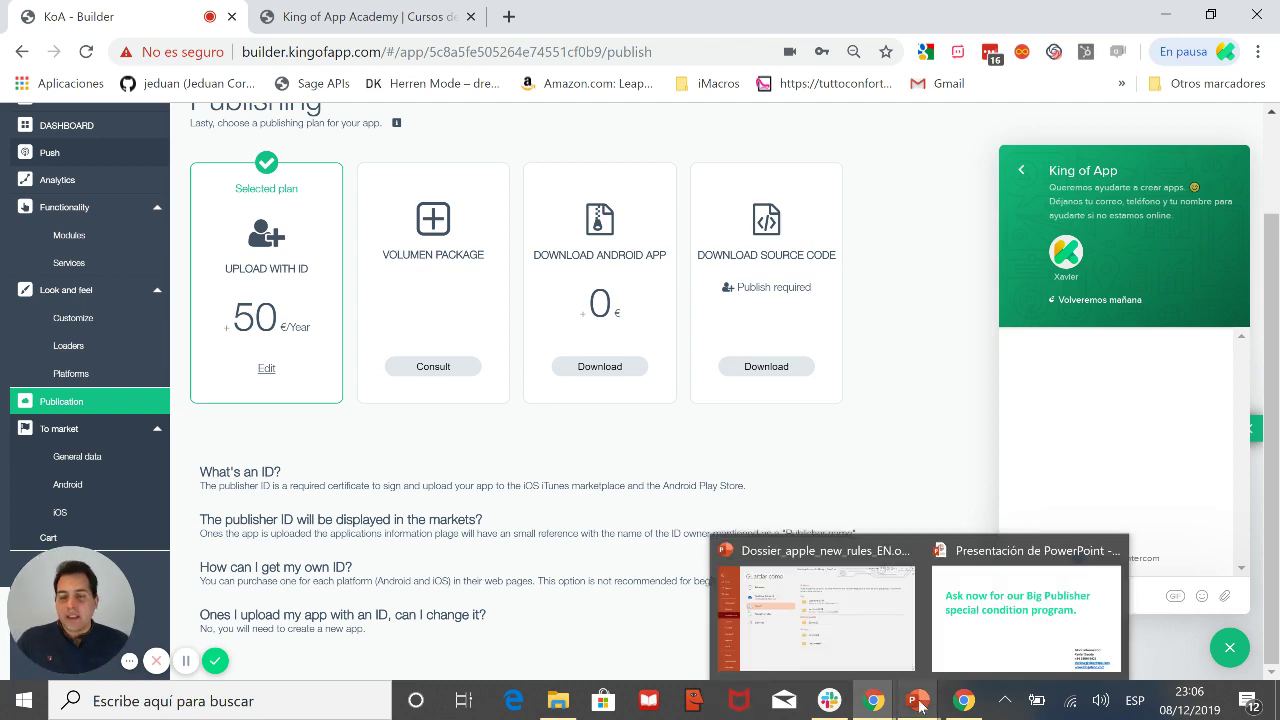
click(1236, 650)
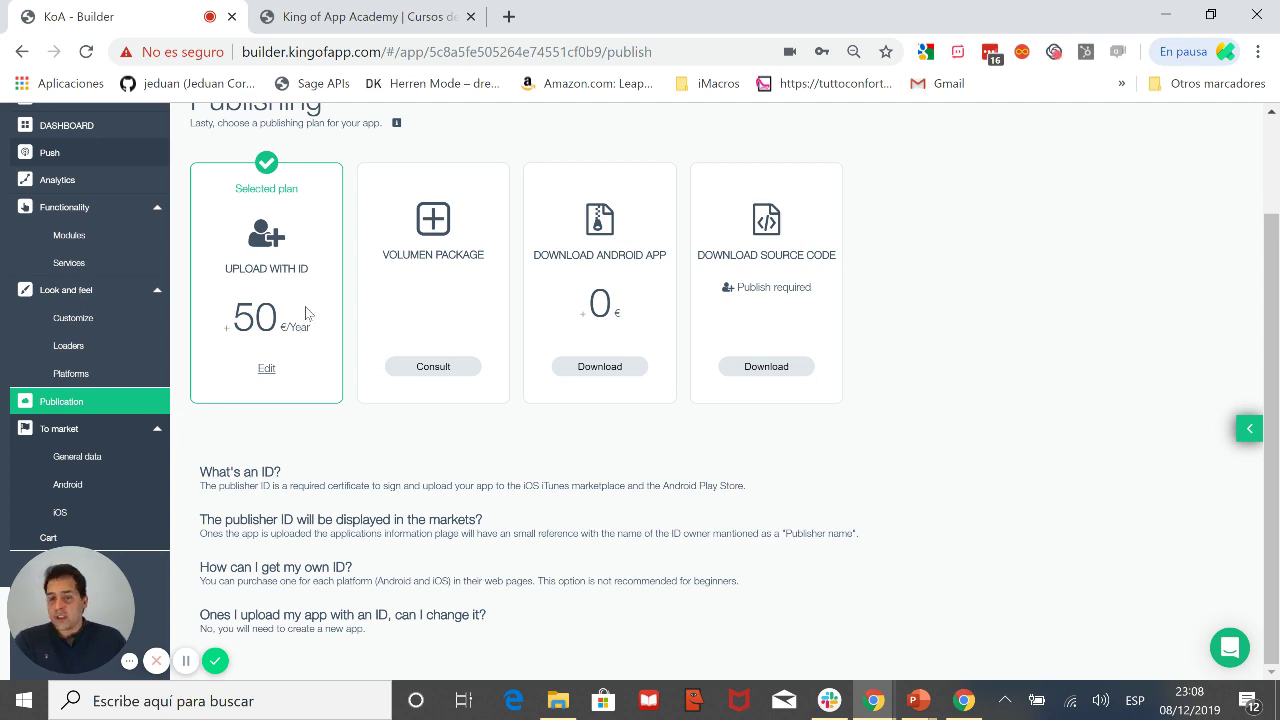
- View the Cart and Welcome pages, and examine the Dashboard's compilation info and app status
click(50, 538)
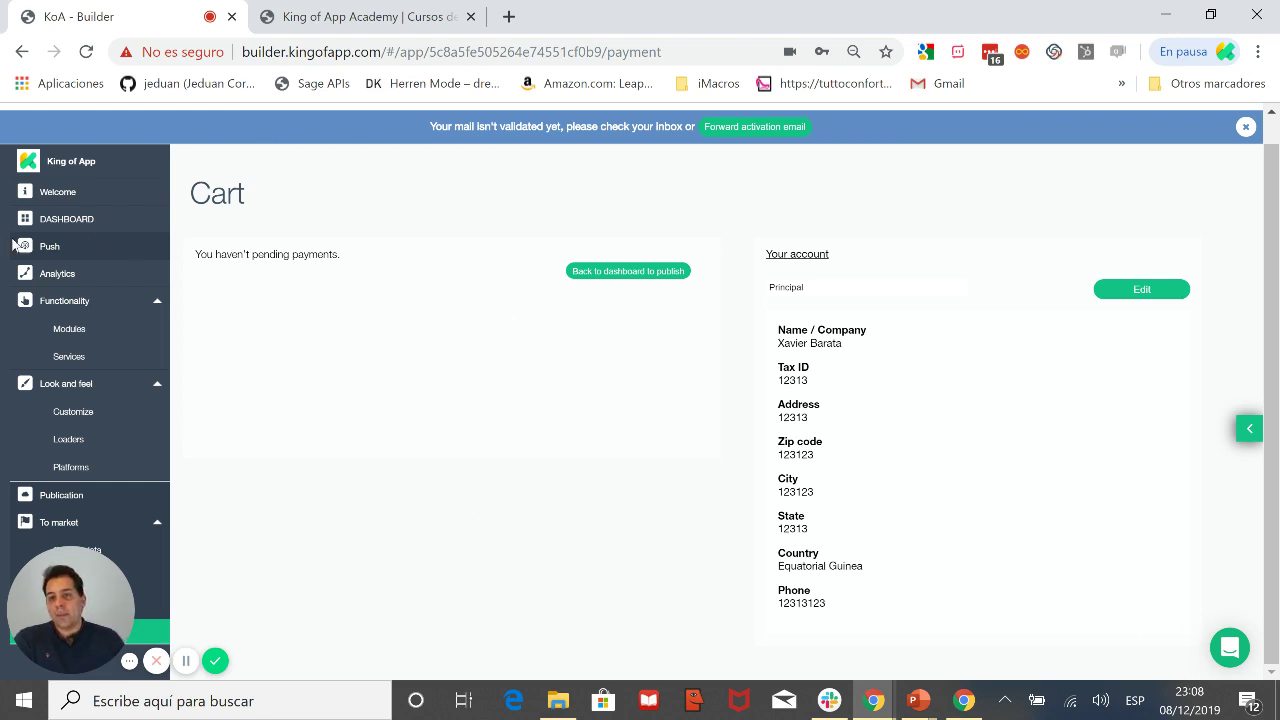
click(110, 200)
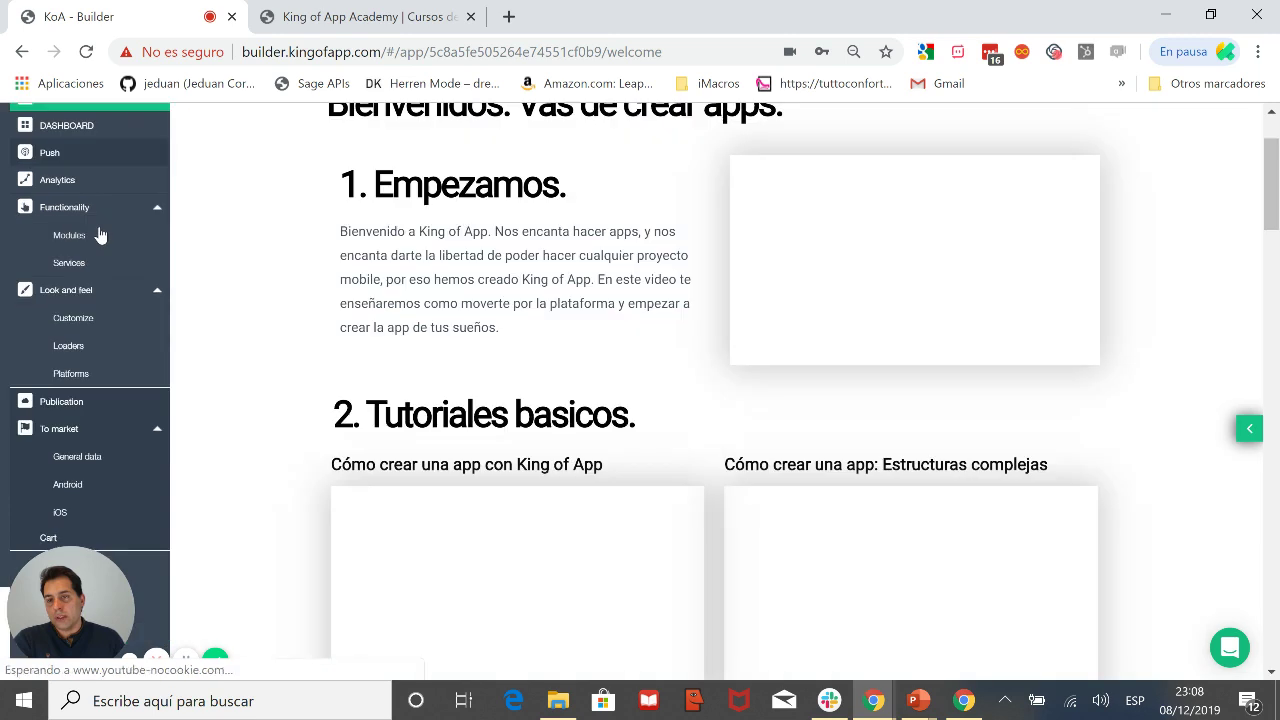
click(85, 133)
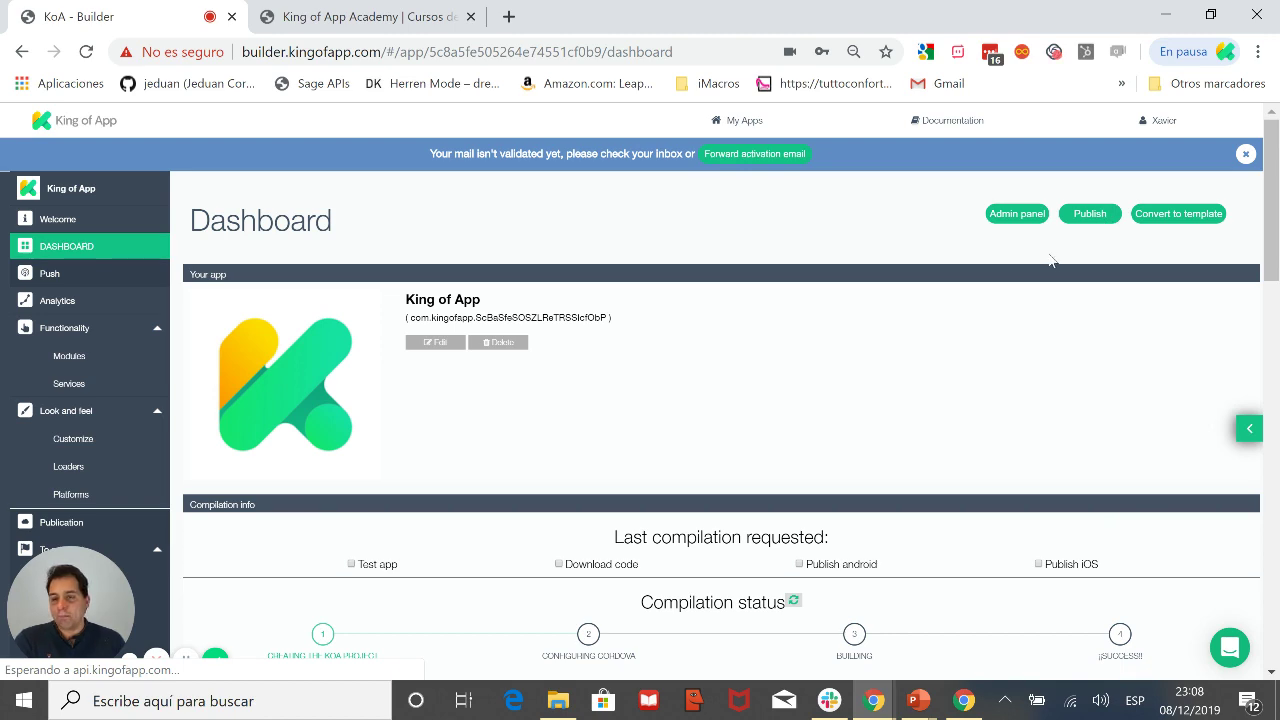
scroll(162, 420, down, 4)
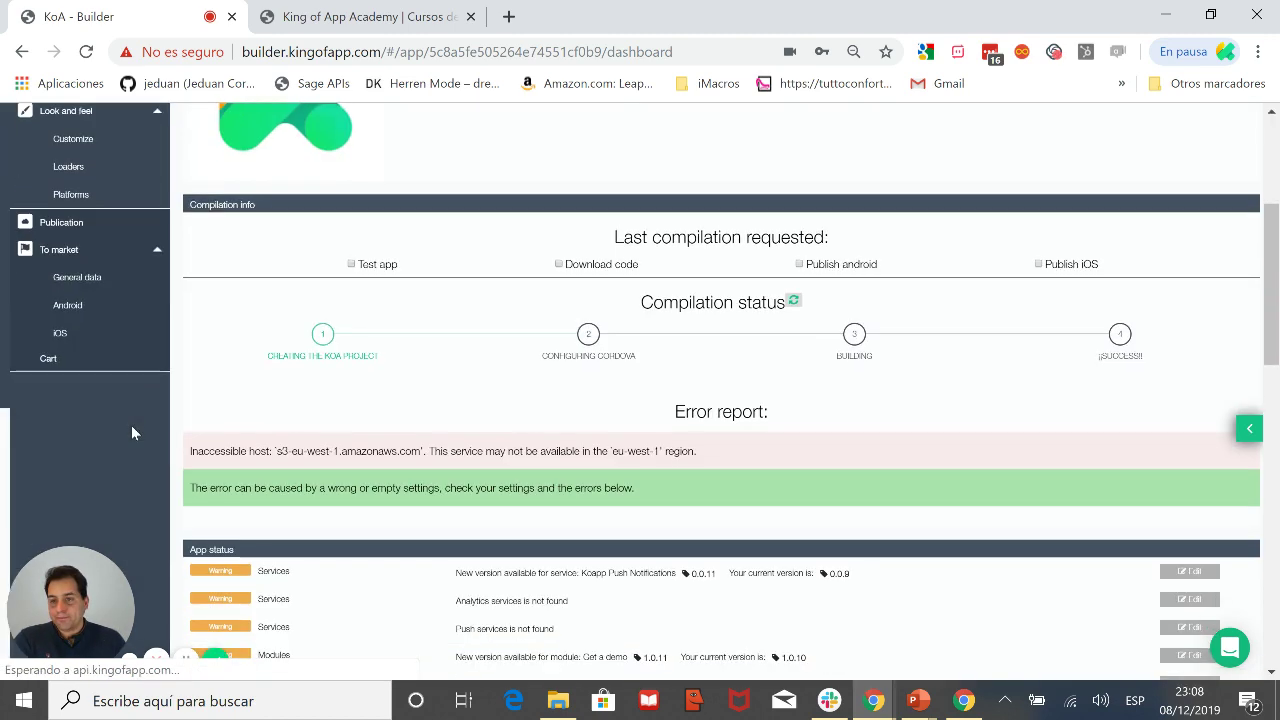
- Revisit the Cart and Publication pages and open the app's Modules page
click(49, 366)
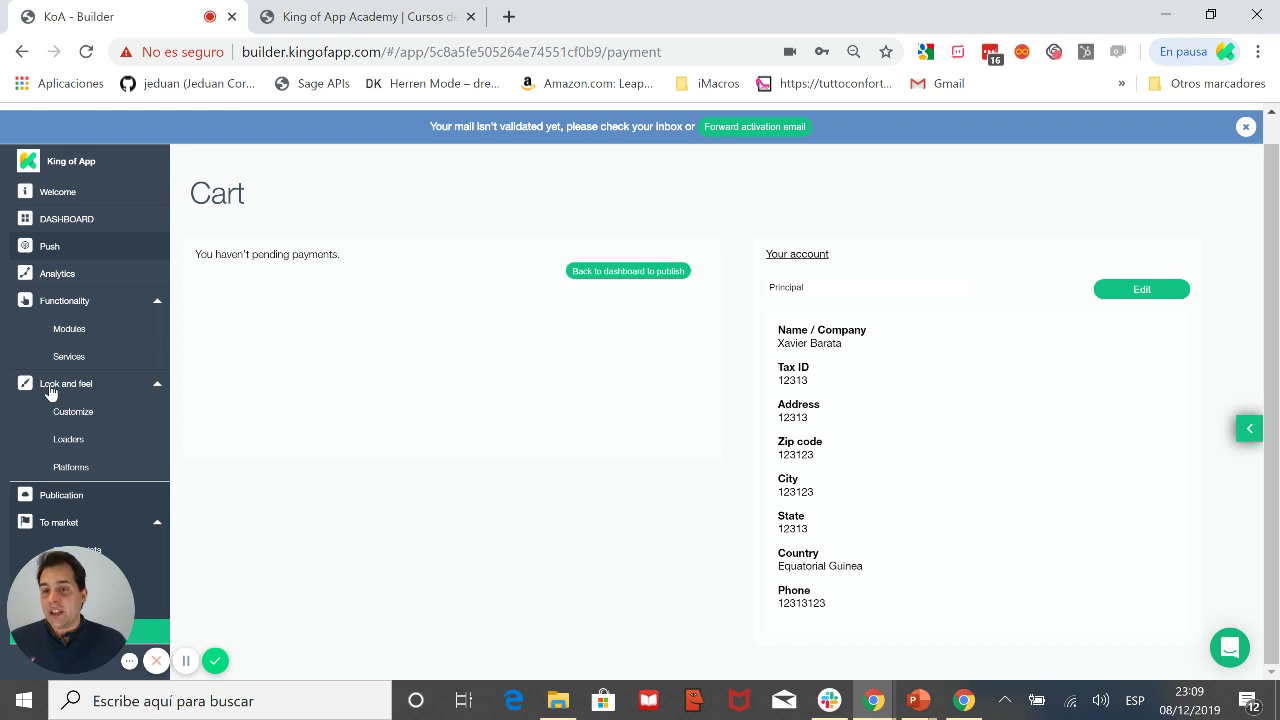
click(106, 500)
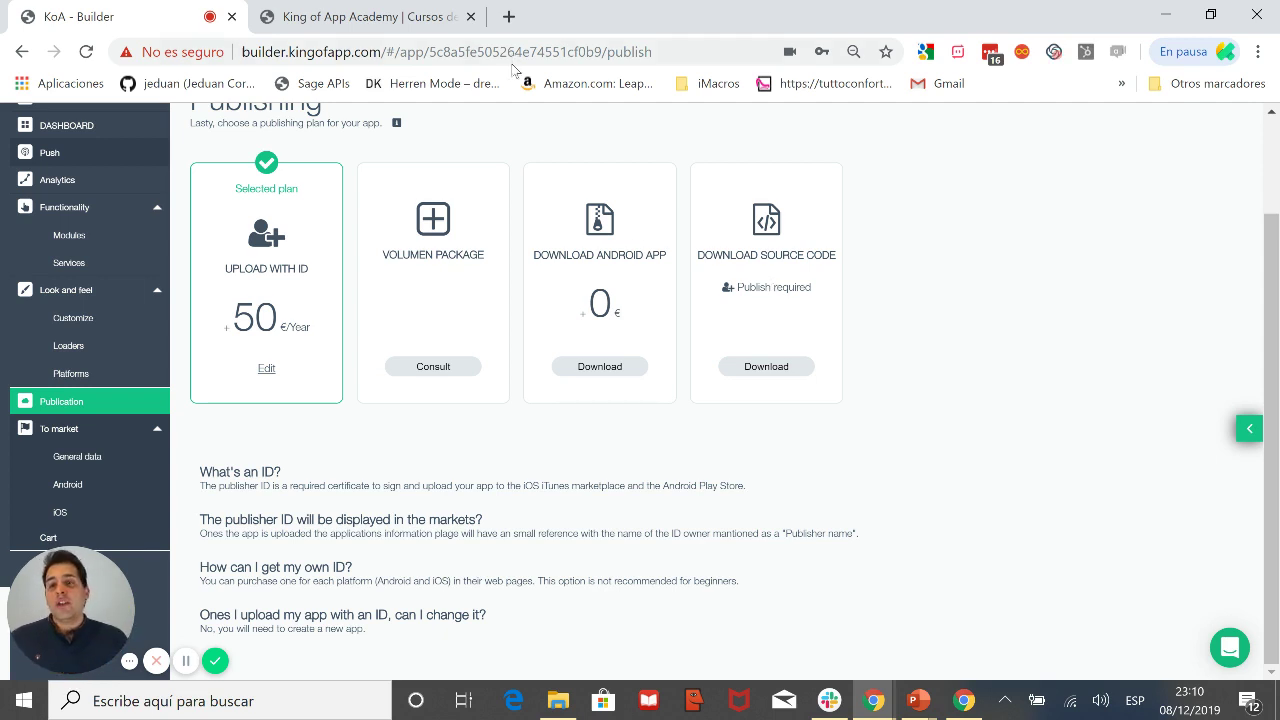
click(75, 240)
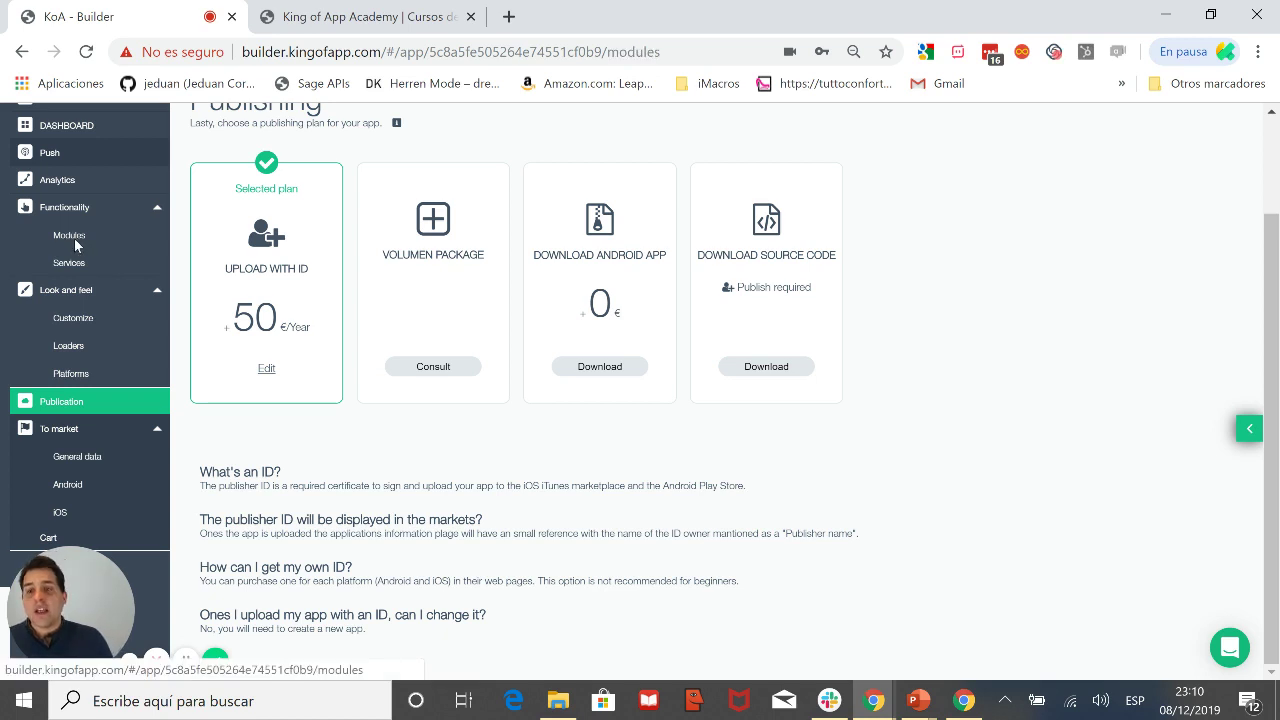